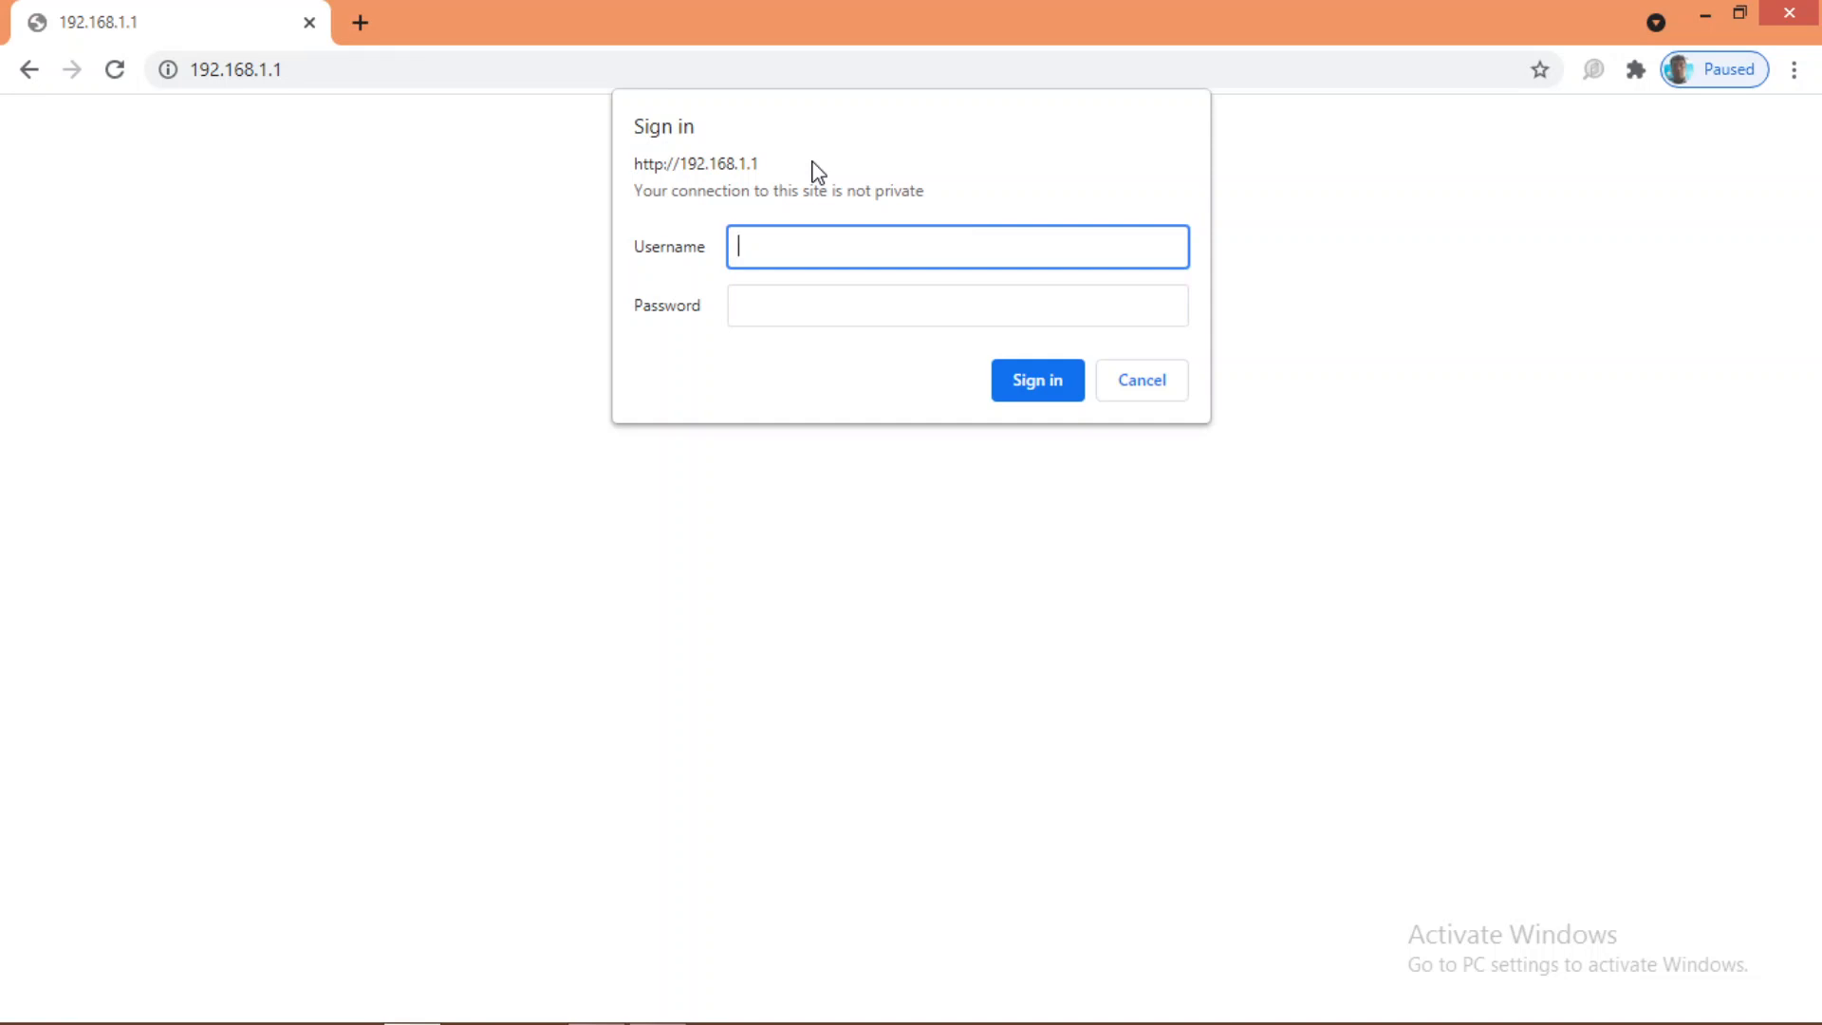
Step: Enter the administrator username and the account password in the router's sign-in prompt
type("admin")
key("Tab")
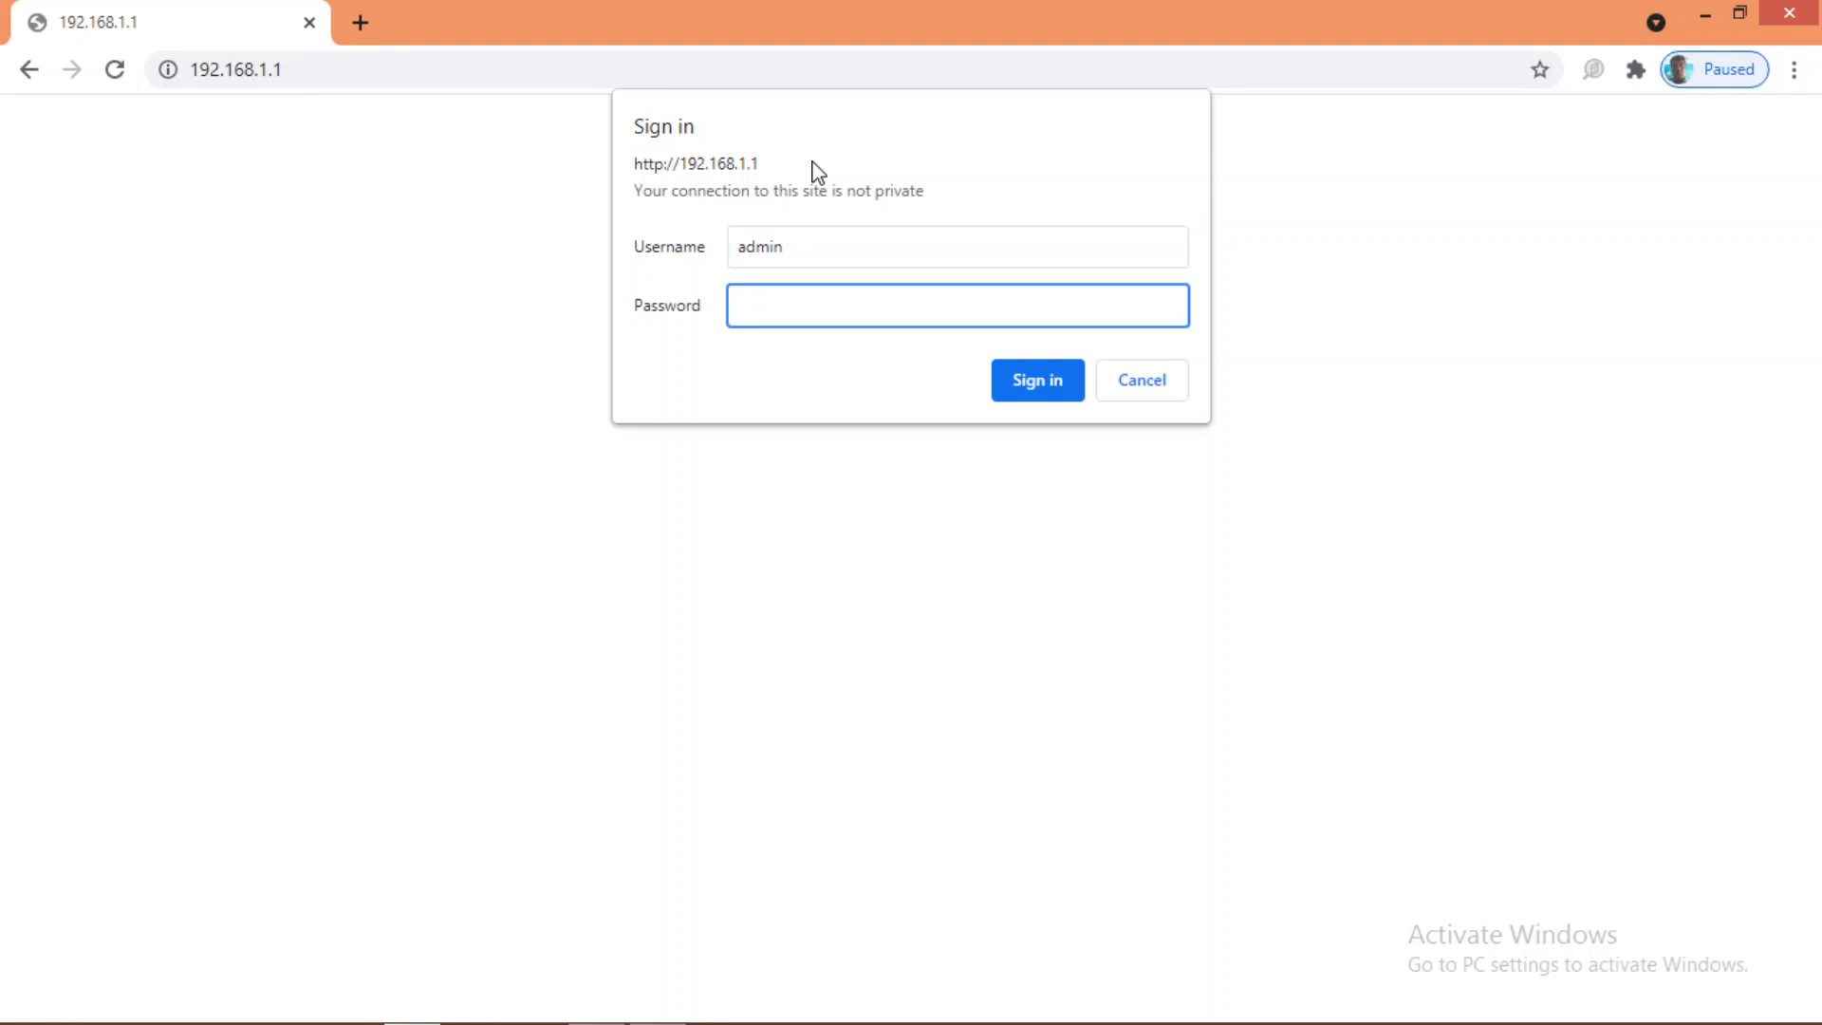
type("••••••")
Step: Sign in and reload 192.168.1.1 to bring up the Device Status page
left_click(1055, 385)
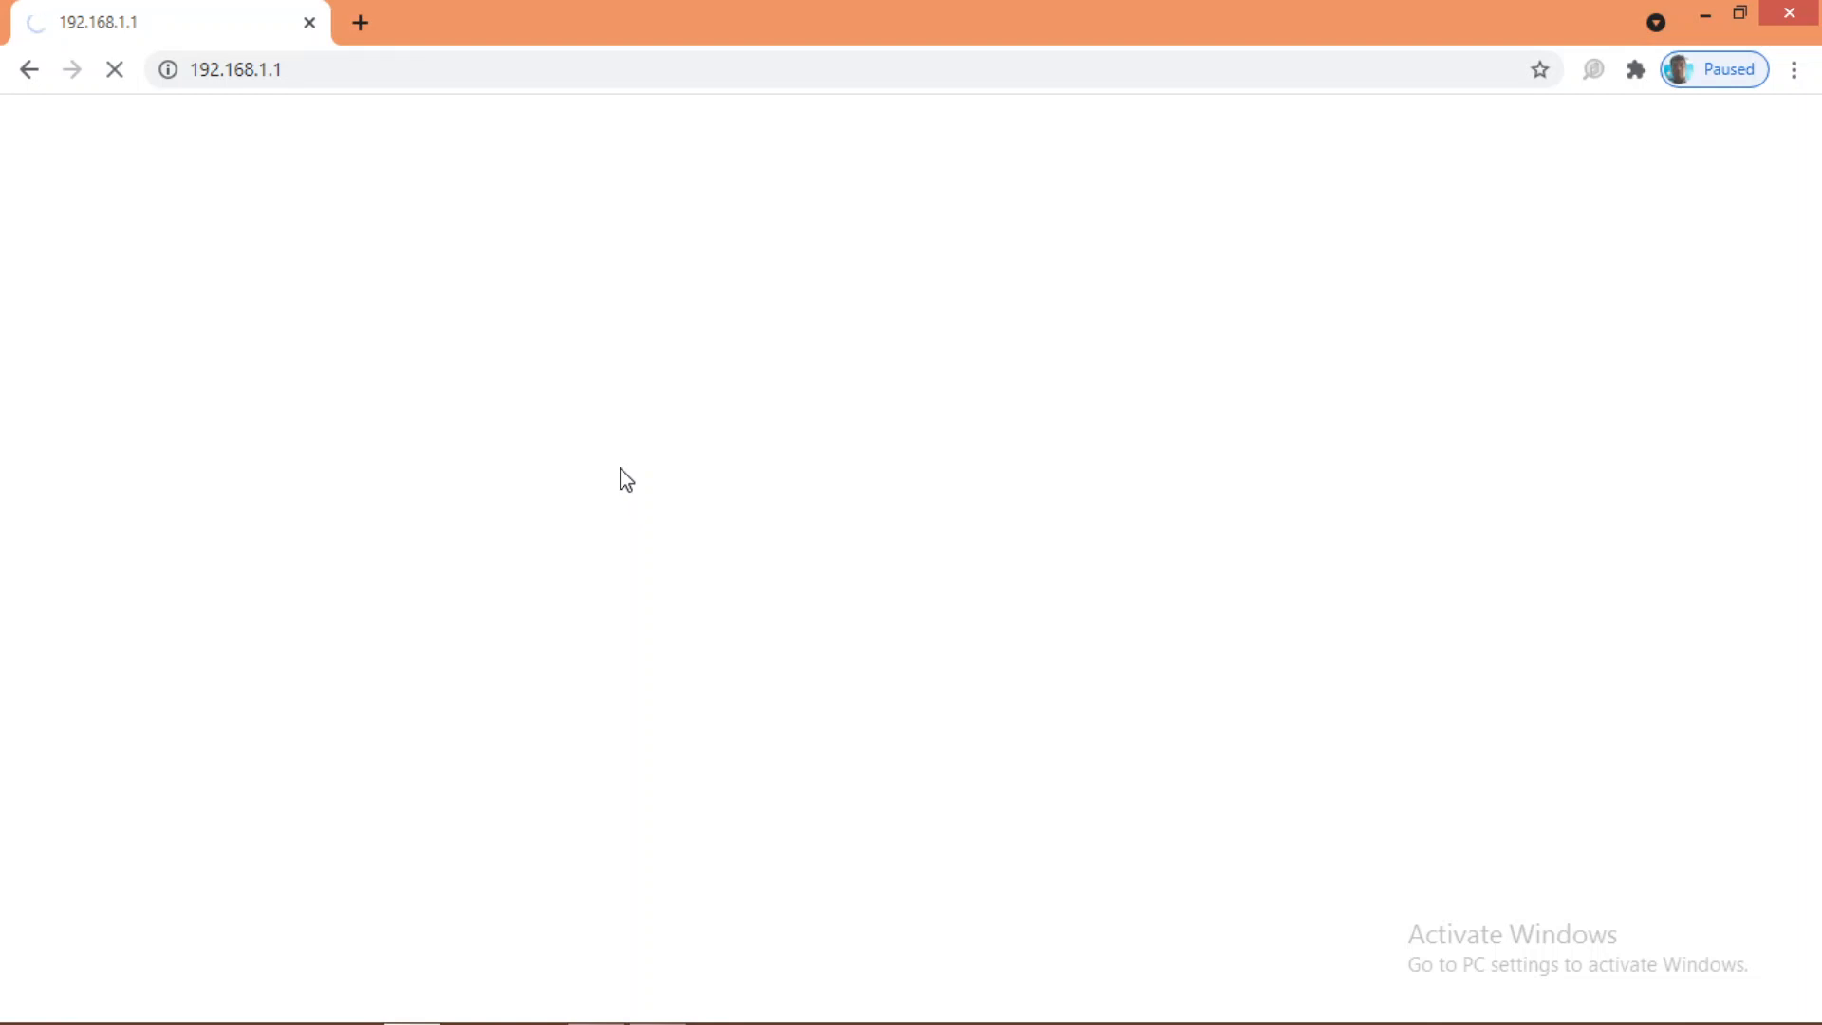
left_click(347, 80)
key("Return")
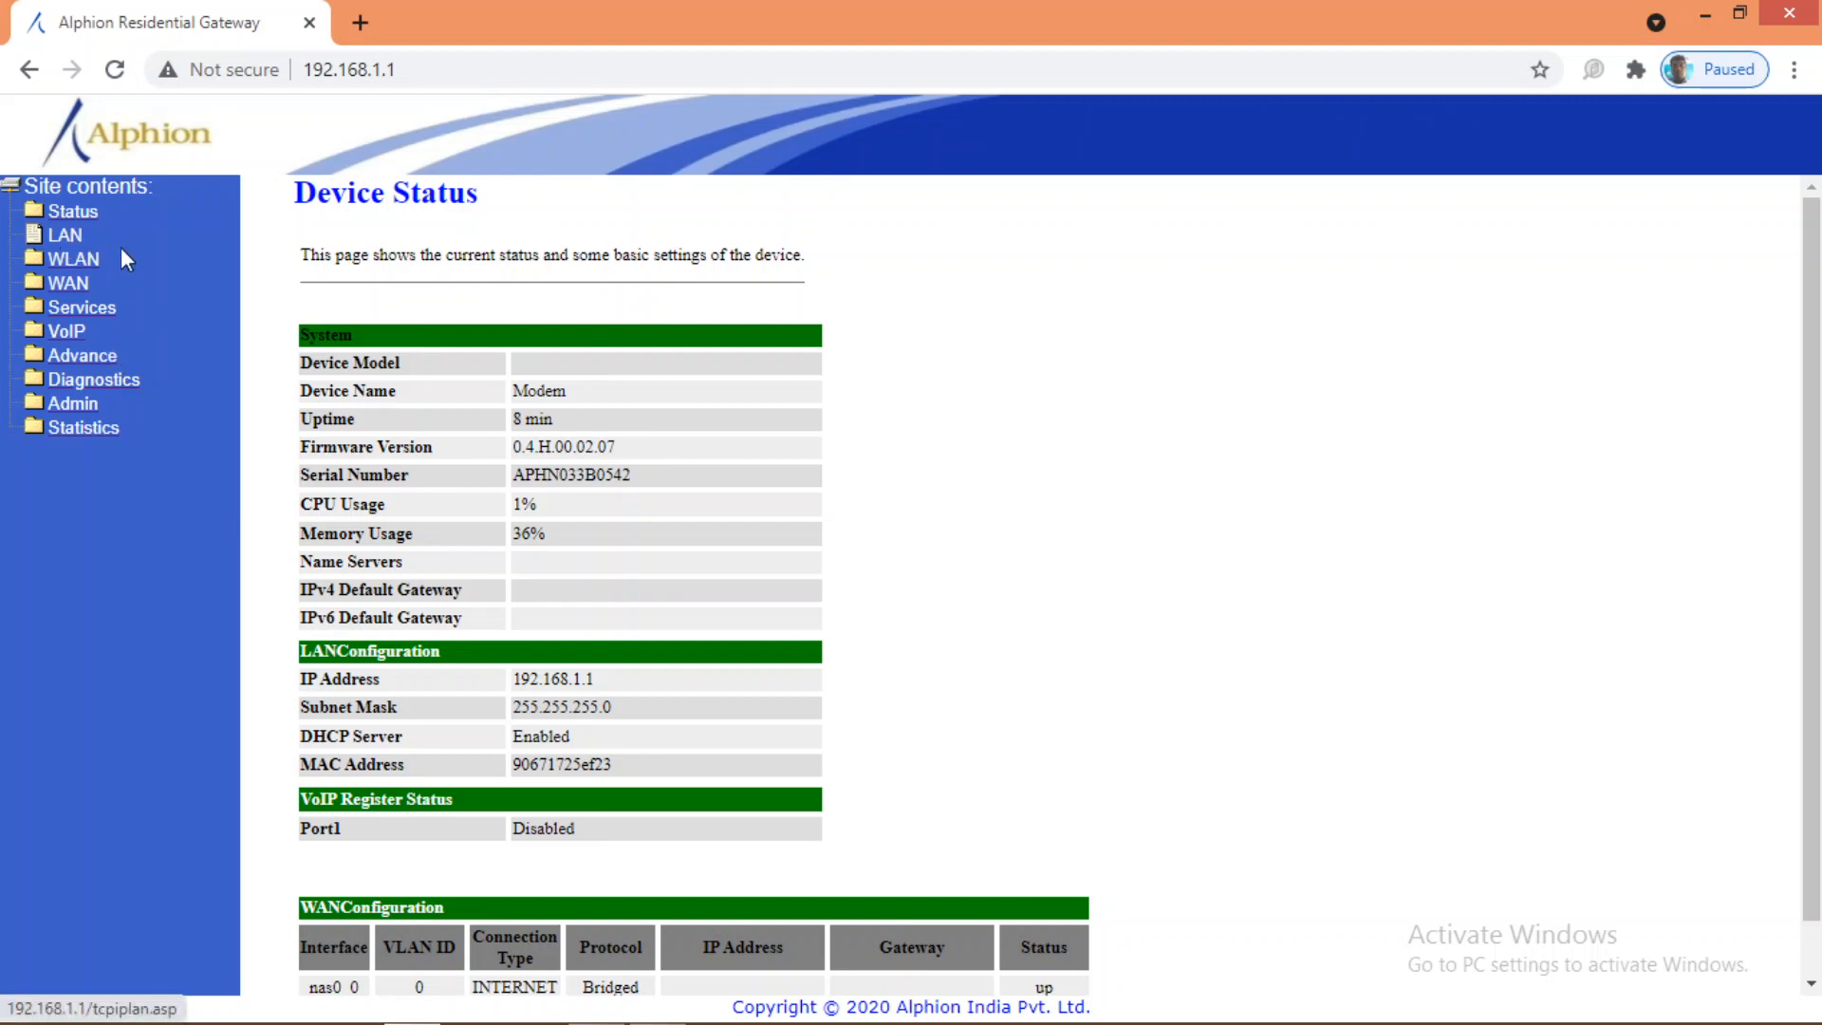
Step: Set IGMP Snooping to Disabled on the LAN Interface Settings page and apply it
left_click(62, 232)
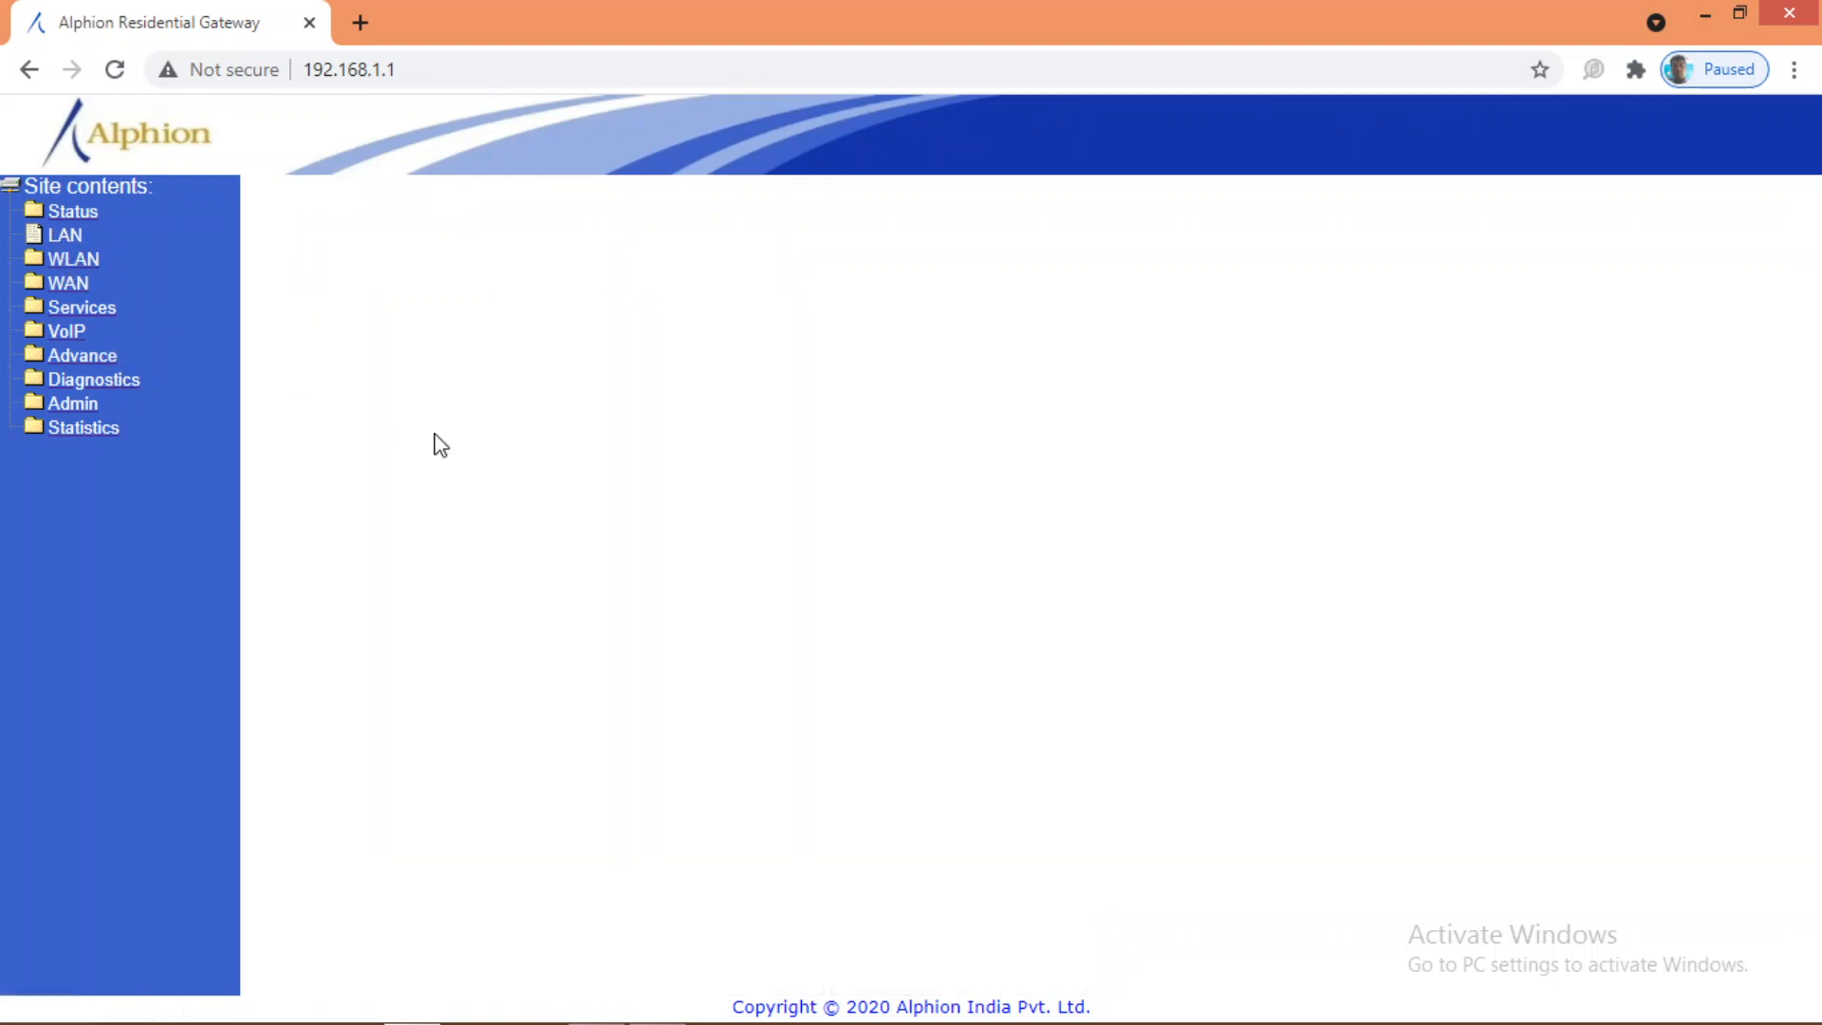
left_click(65, 235)
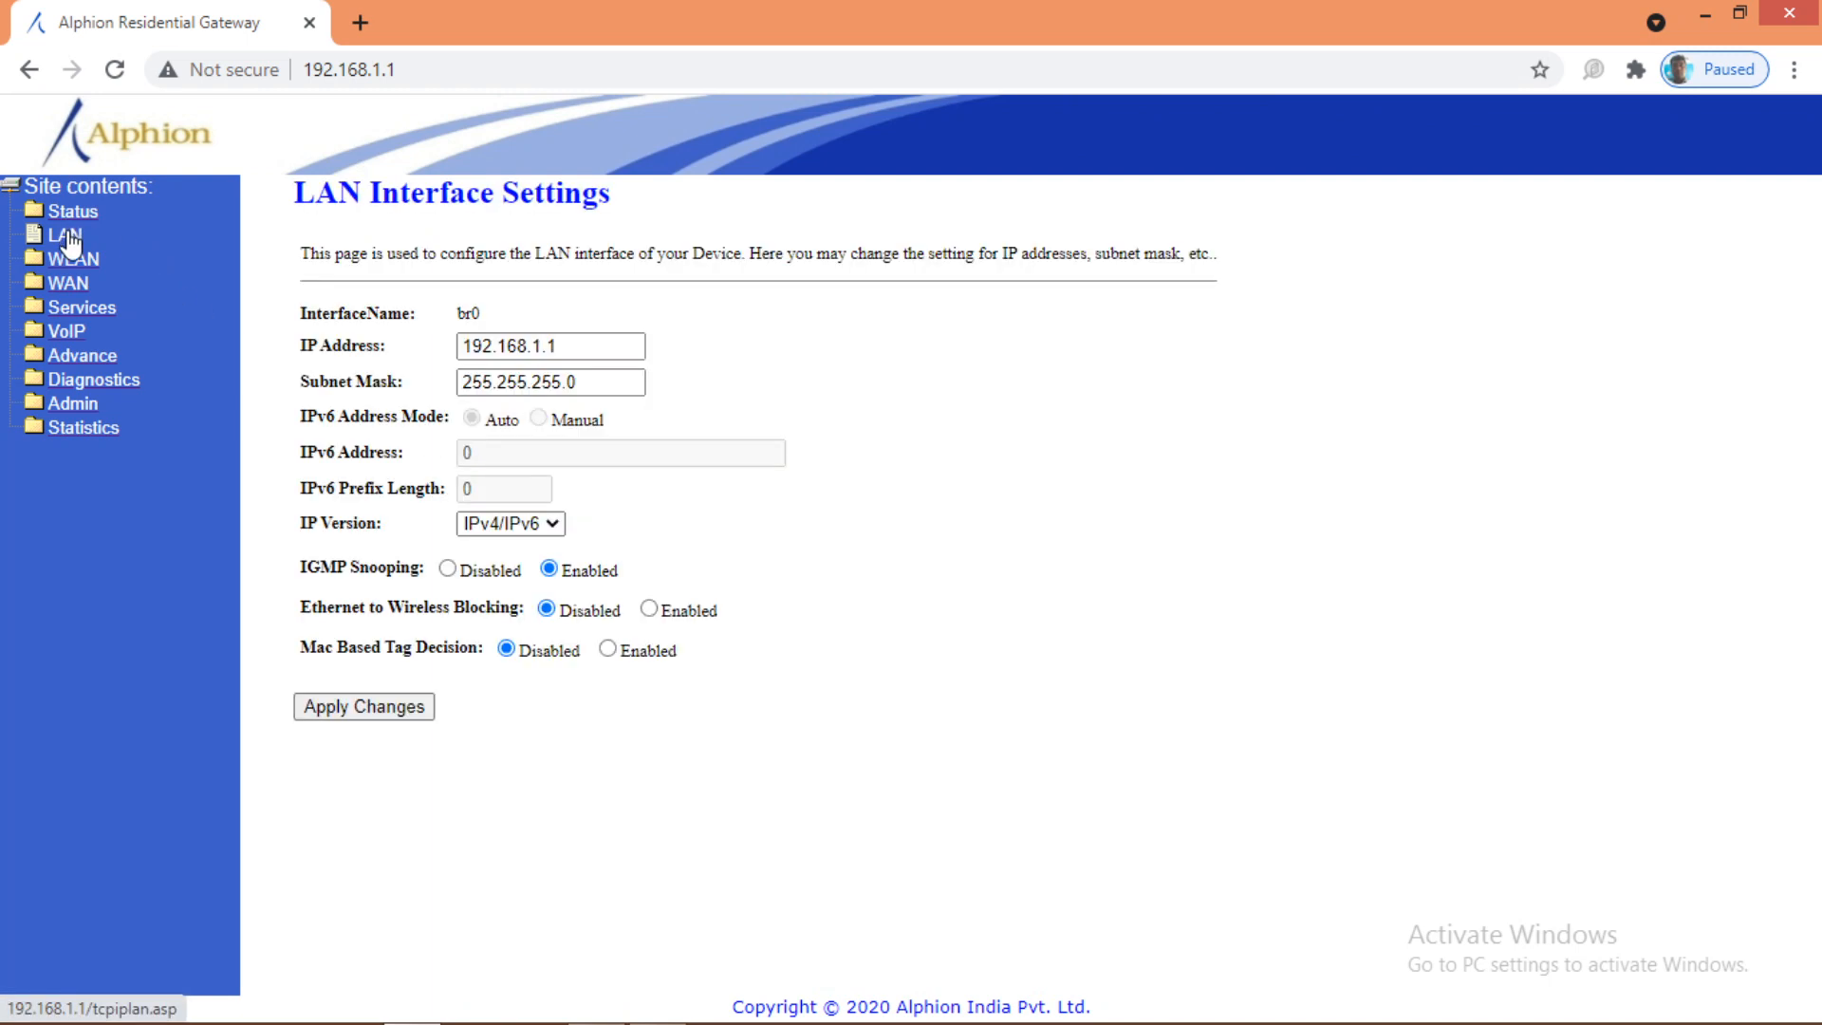
left_click(448, 569)
left_click_drag(307, 567, 411, 569)
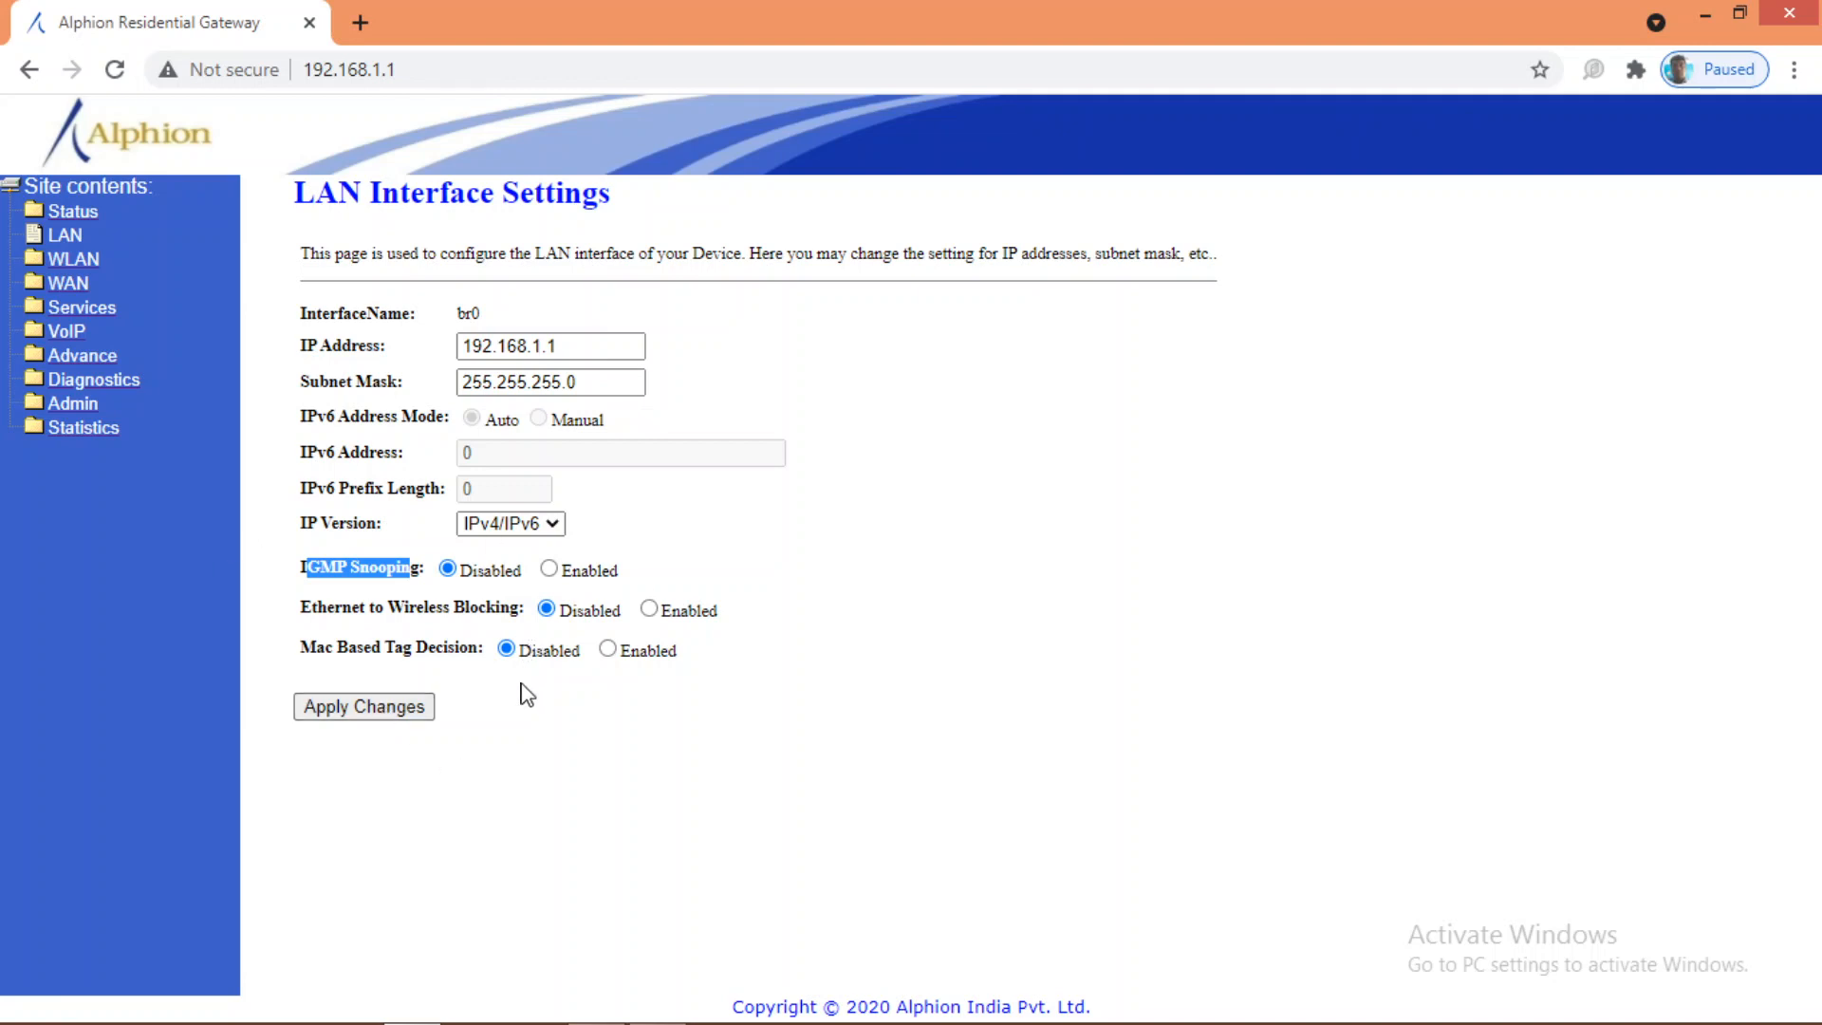
left_click(427, 714)
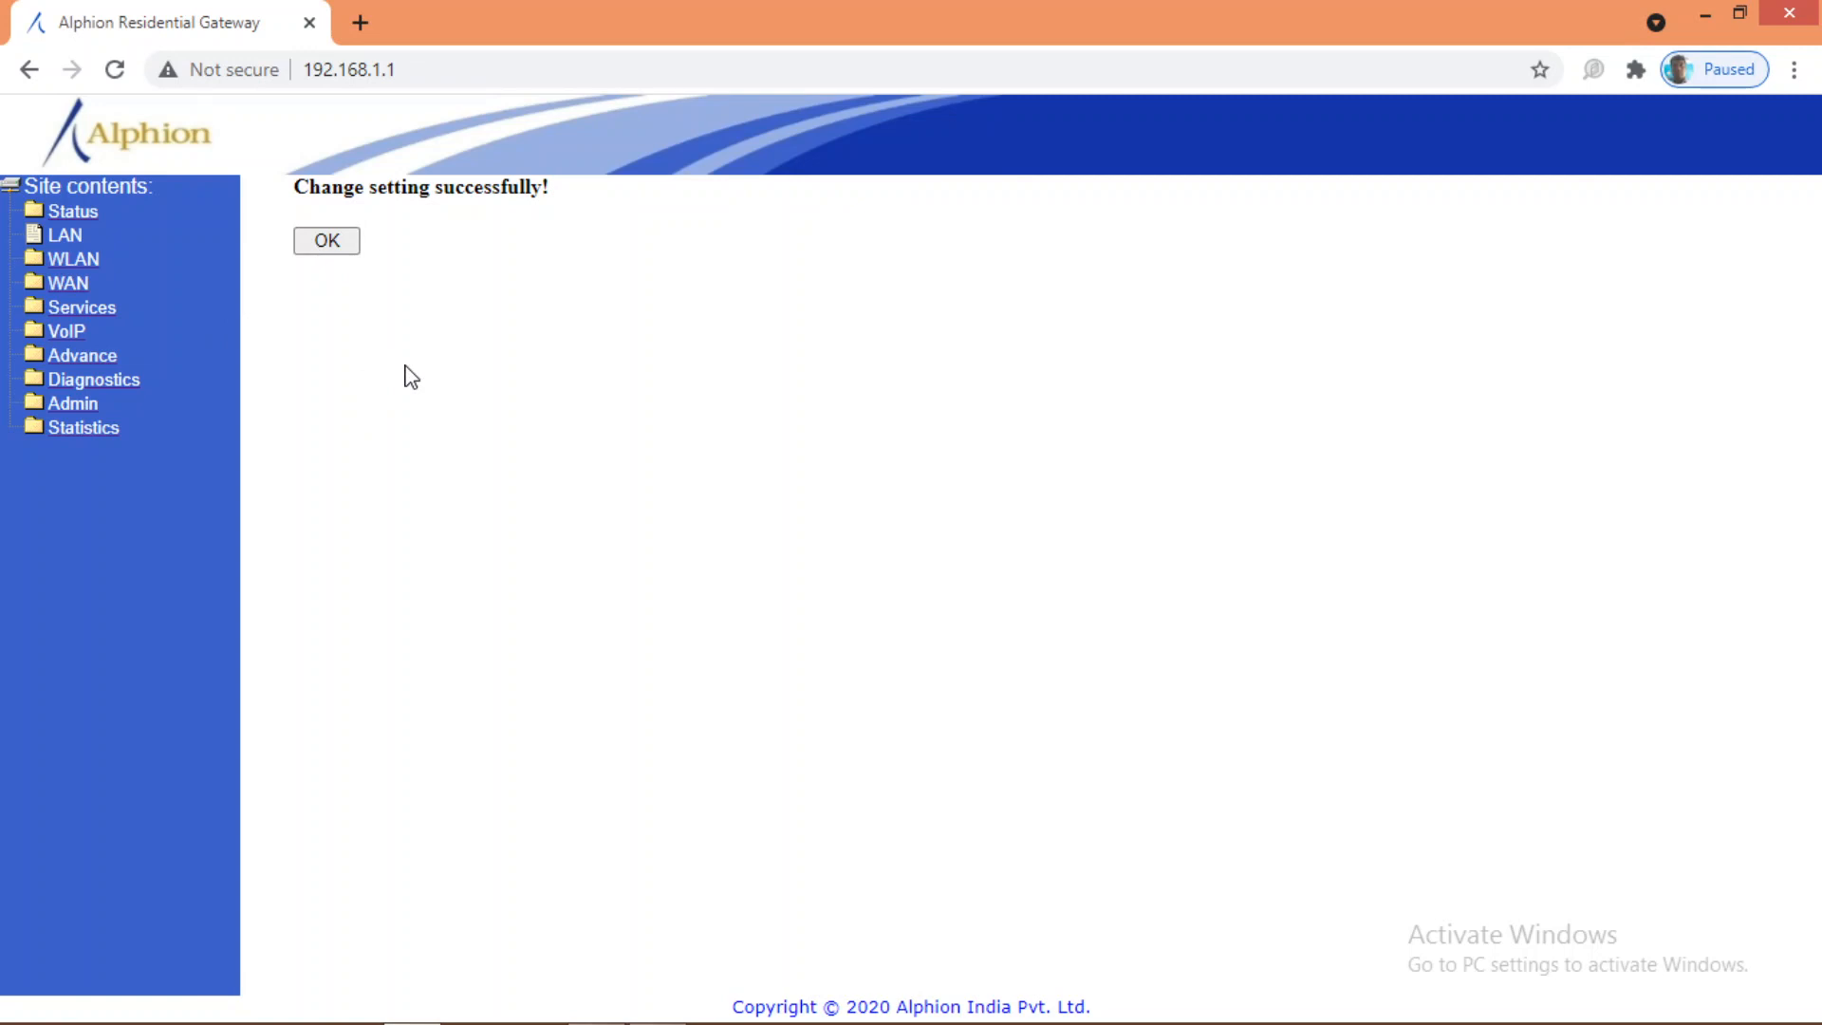
left_click(335, 245)
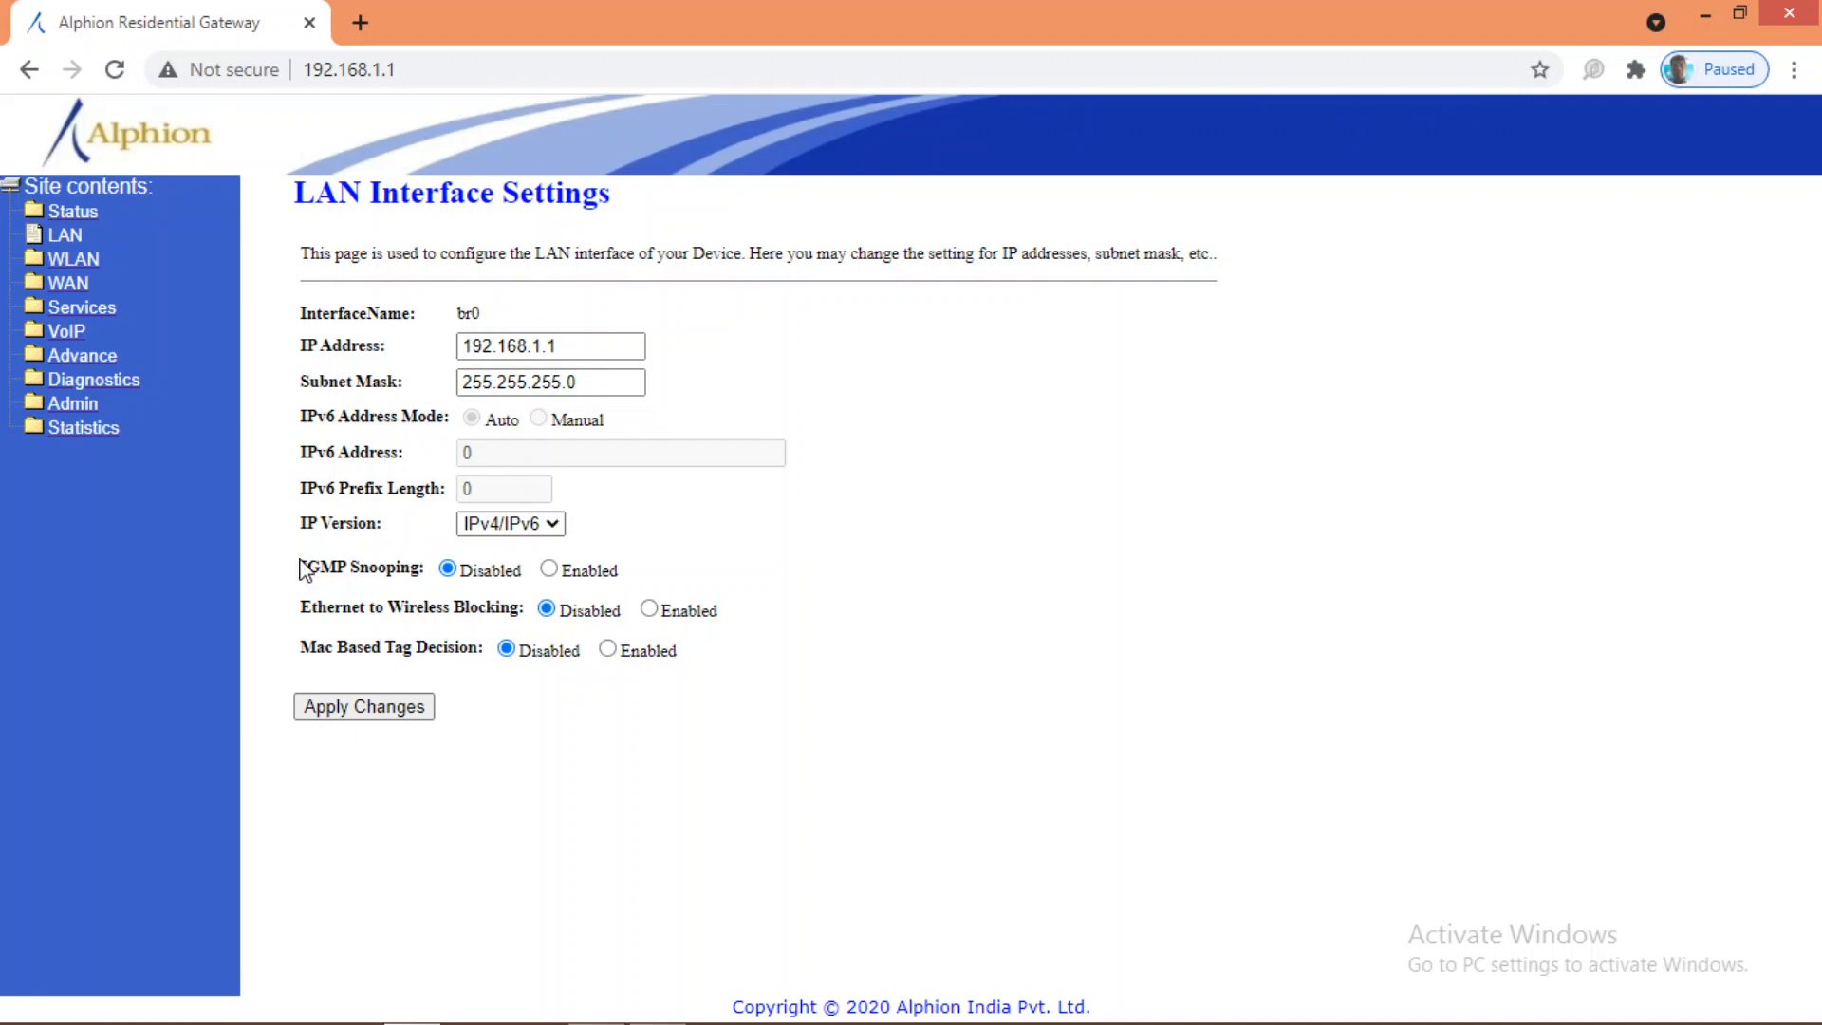
Step: Enable the VoIP OMCI option under VoIP Others, apply it, then return to LAN settings
left_click_drag(289, 574, 474, 593)
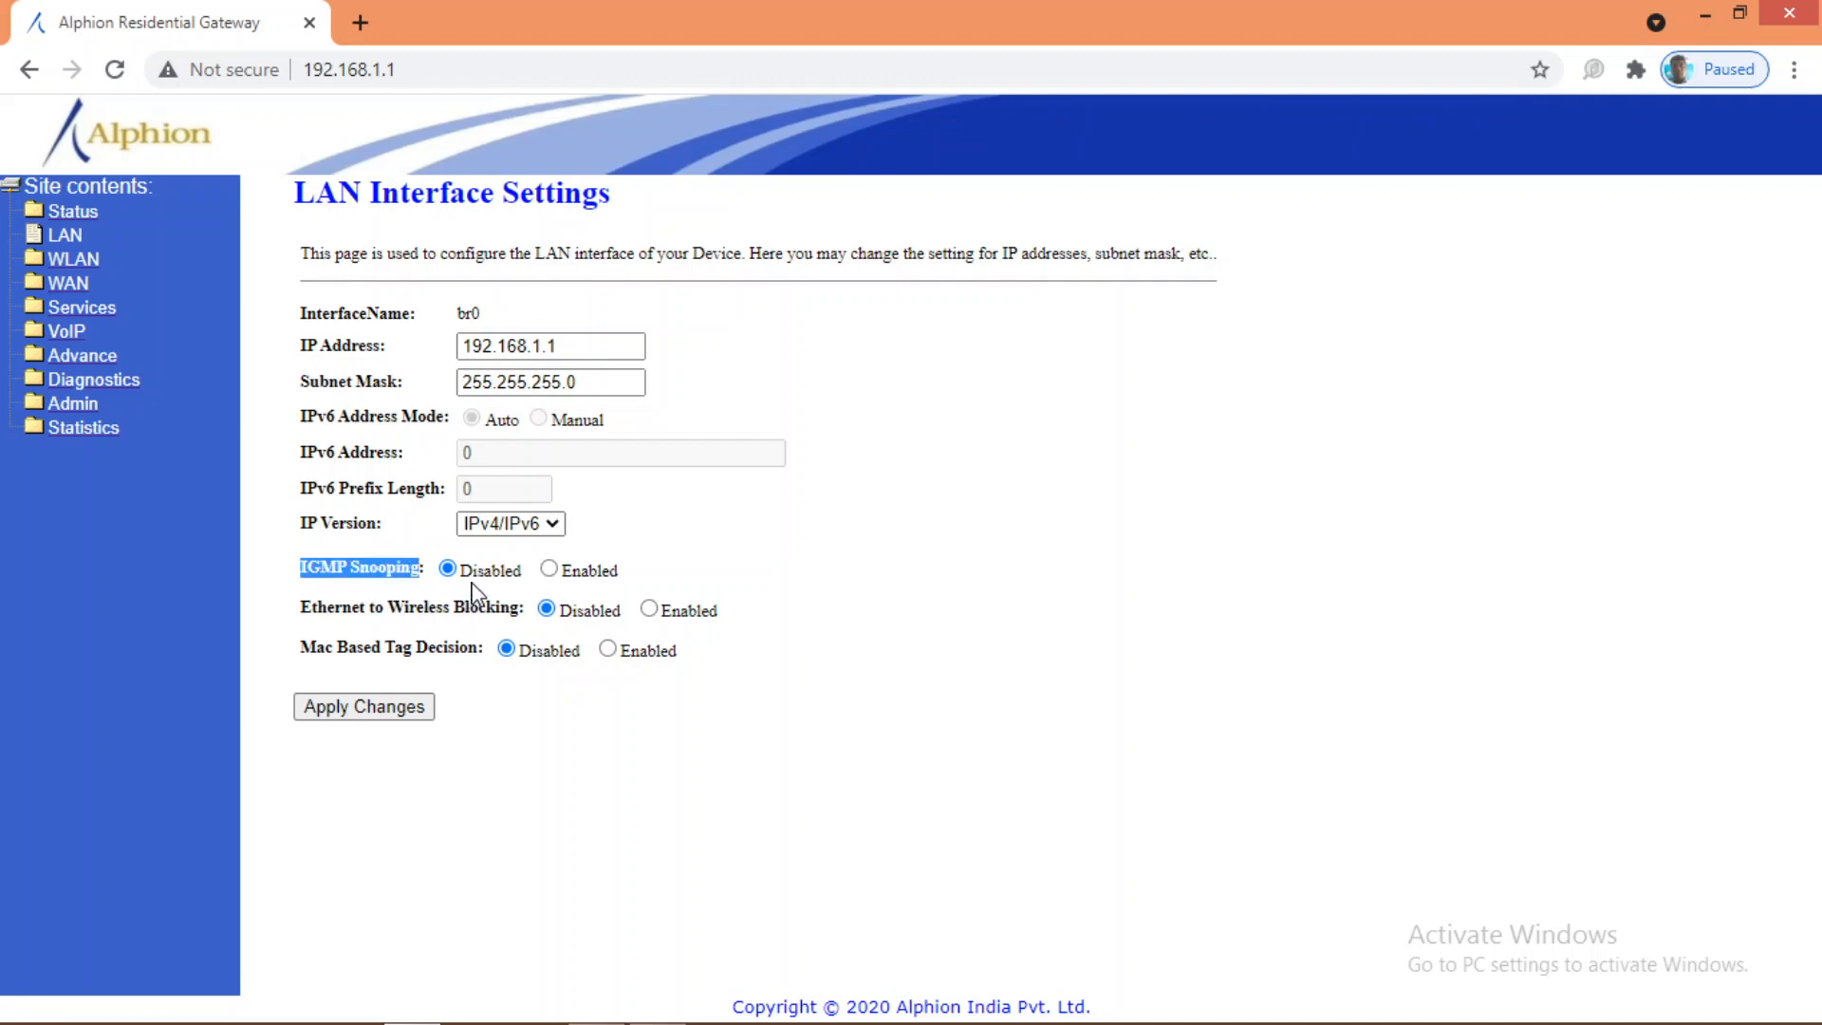
left_click(66, 333)
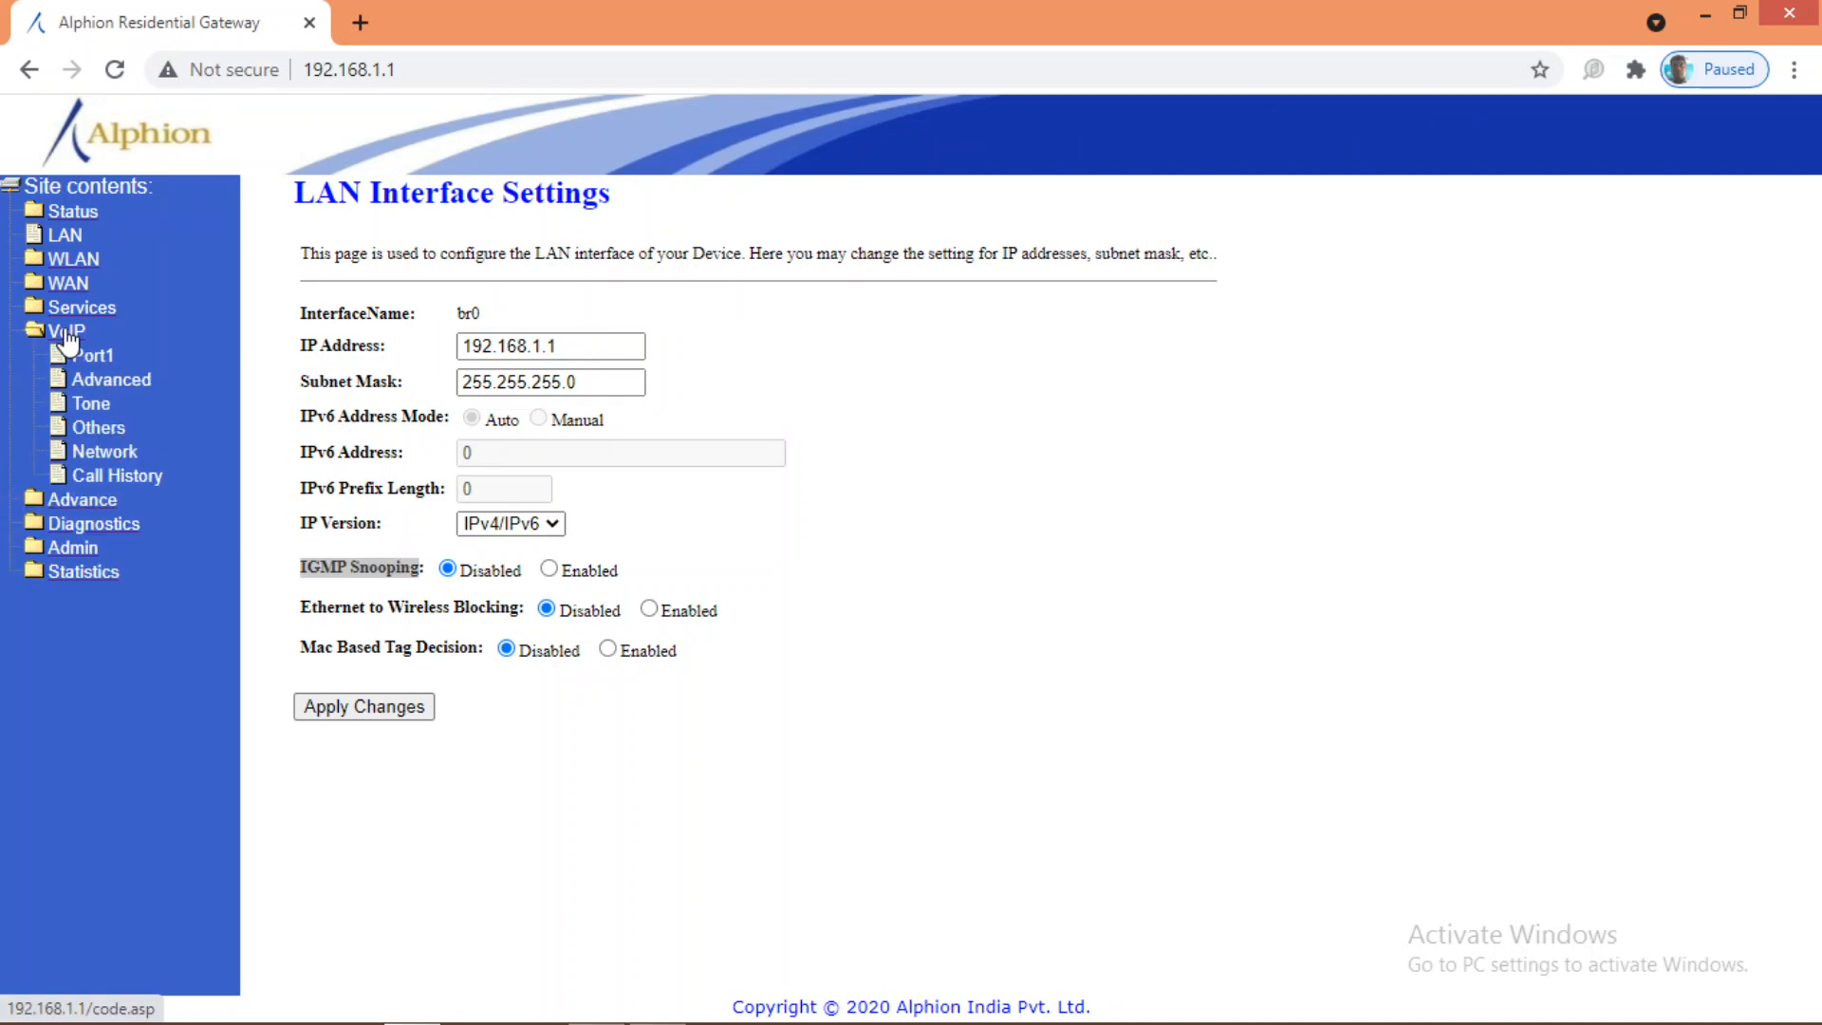
left_click(103, 435)
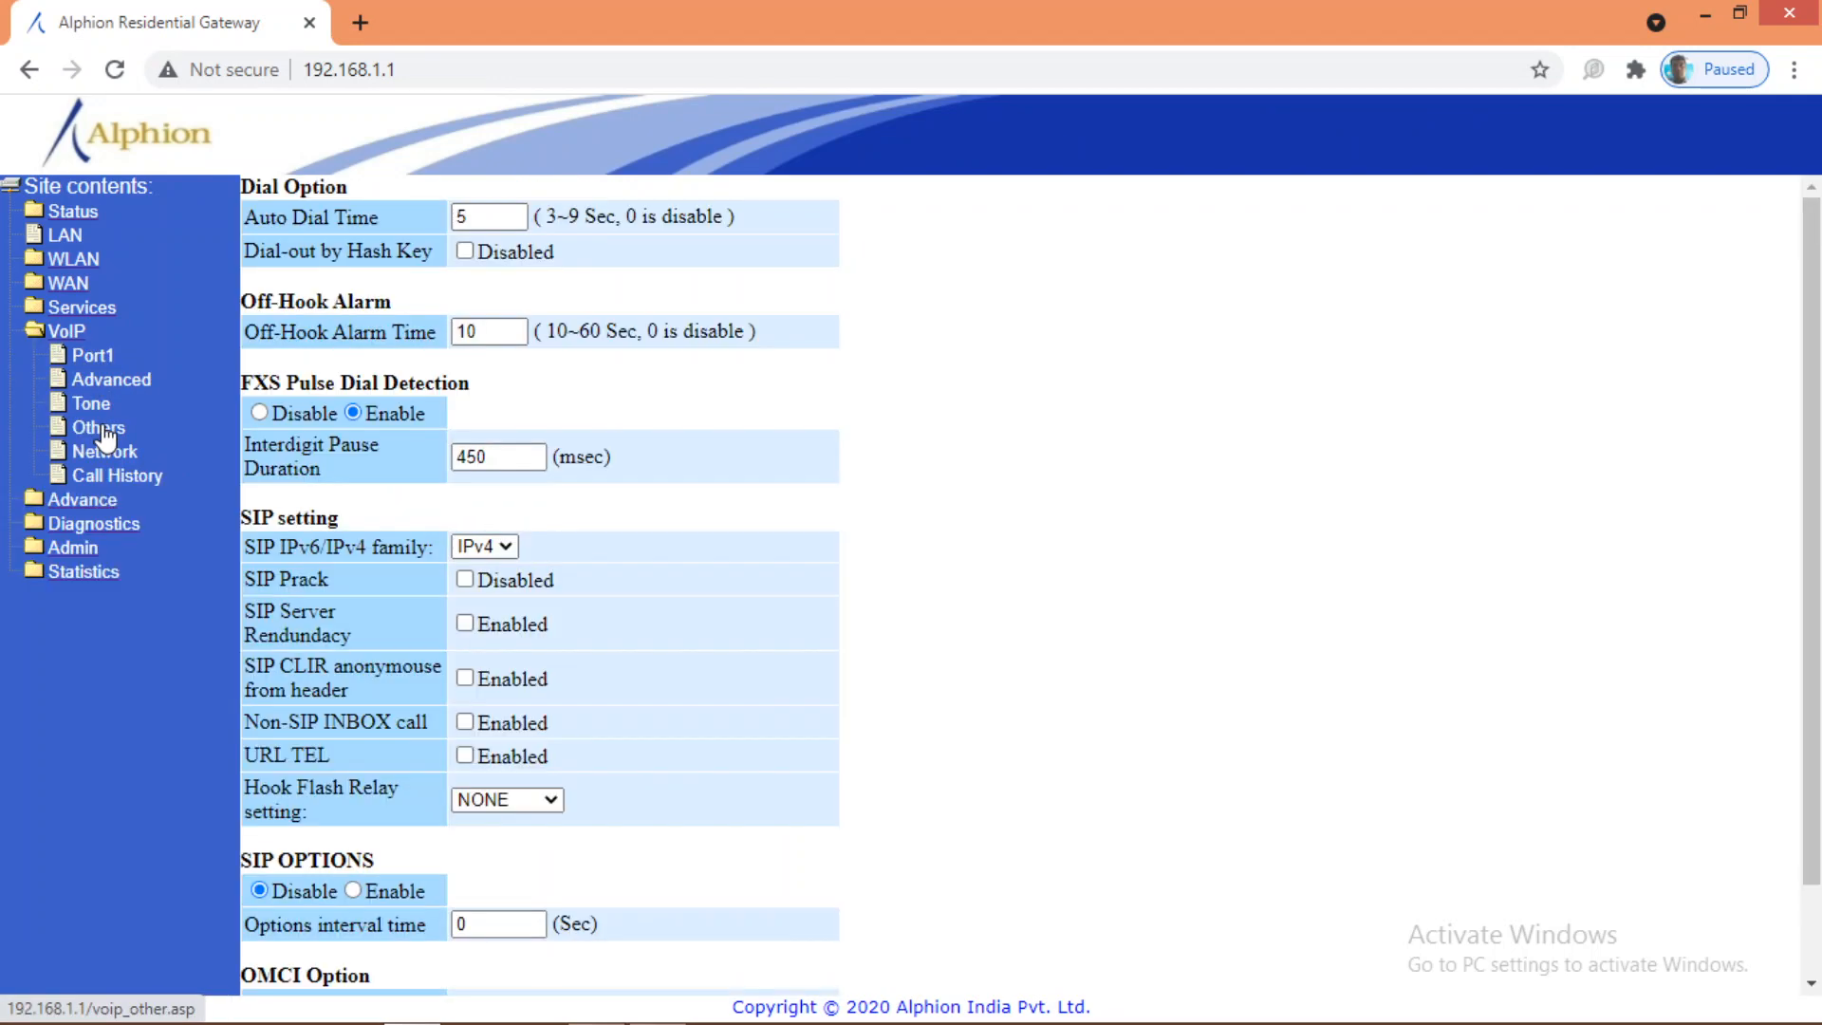
left_click(71, 334)
left_click(72, 334)
scroll(556, 746, "down", 2)
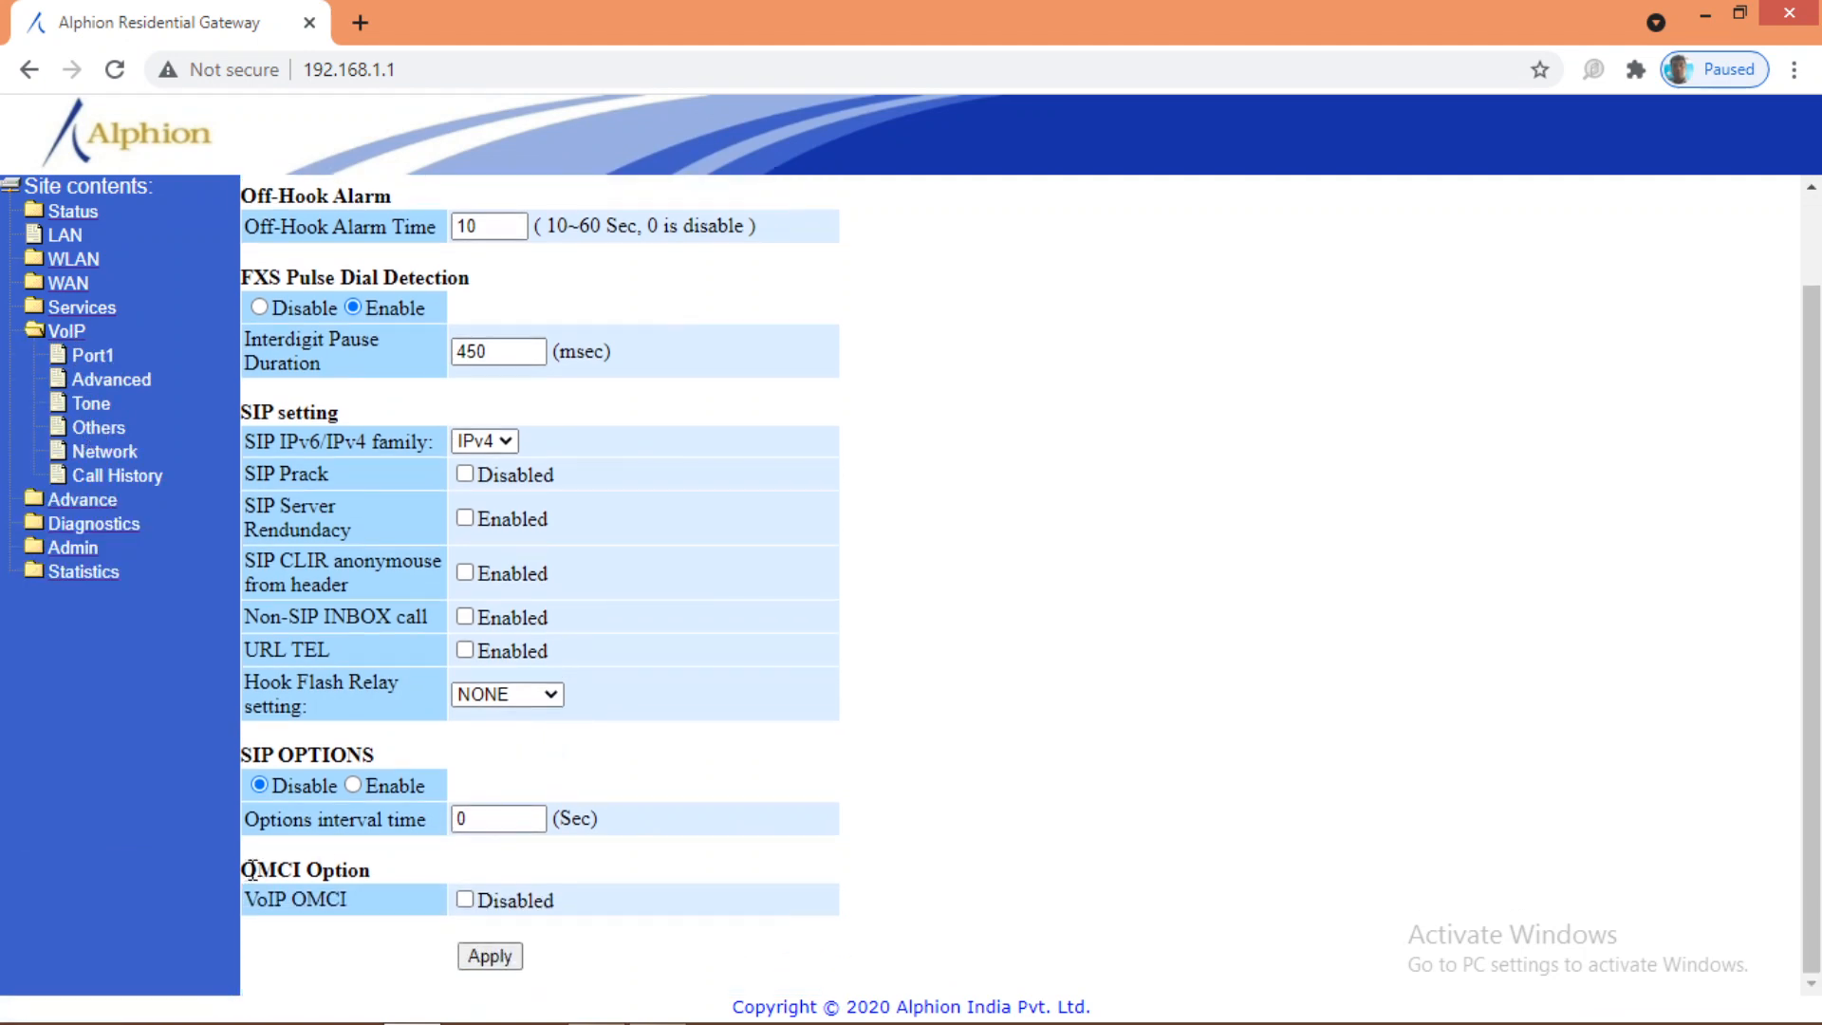
left_click_drag(243, 869, 369, 871)
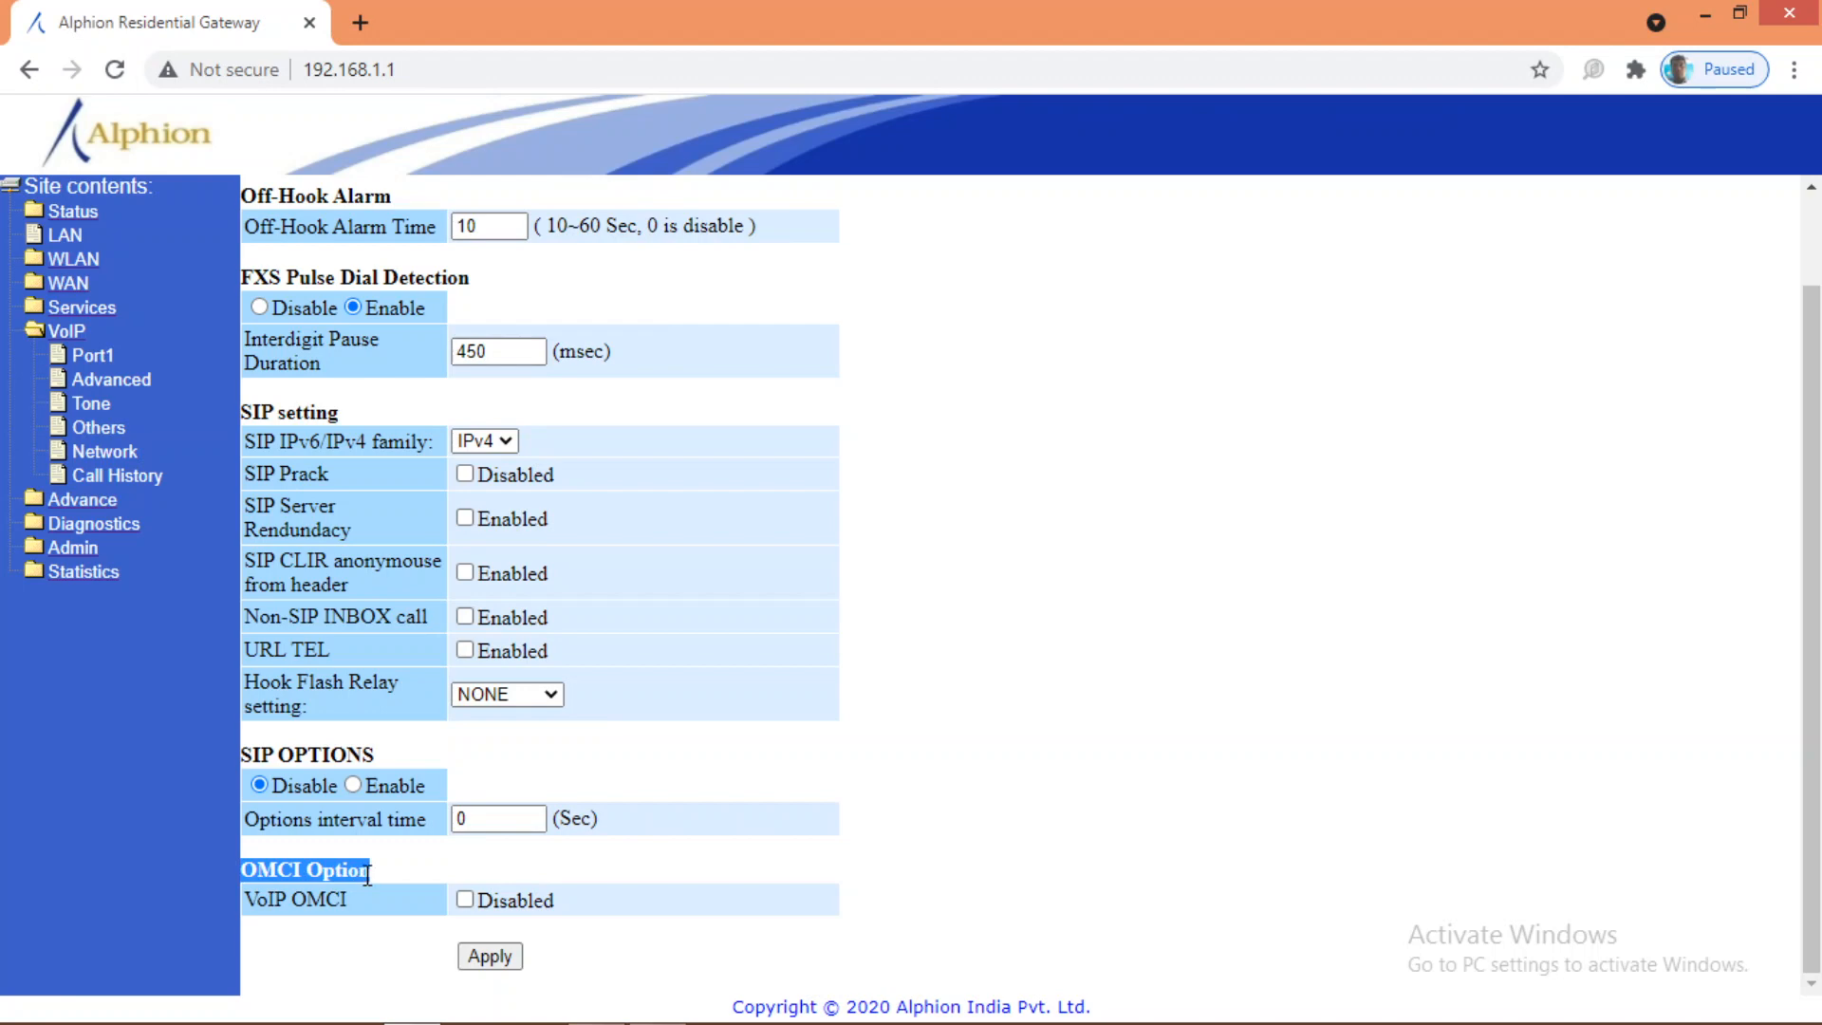
left_click(464, 899)
left_click(503, 959)
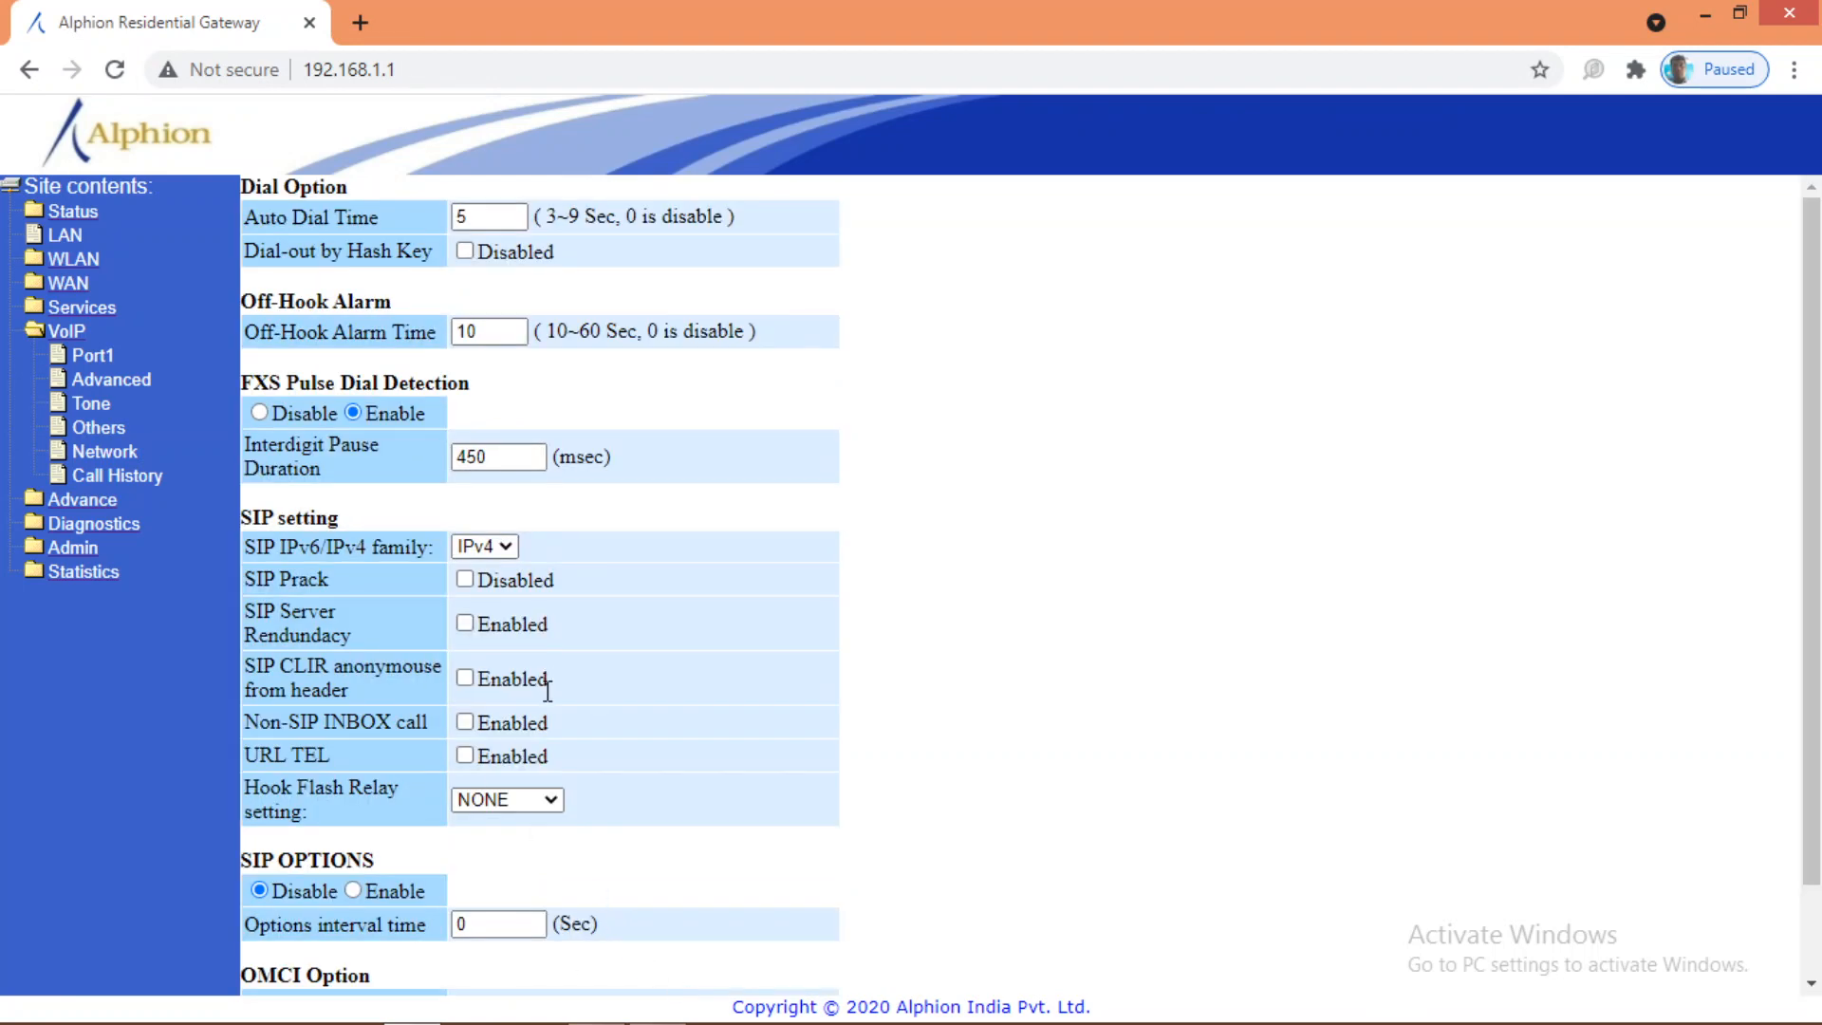
scroll(548, 691, "down", 2)
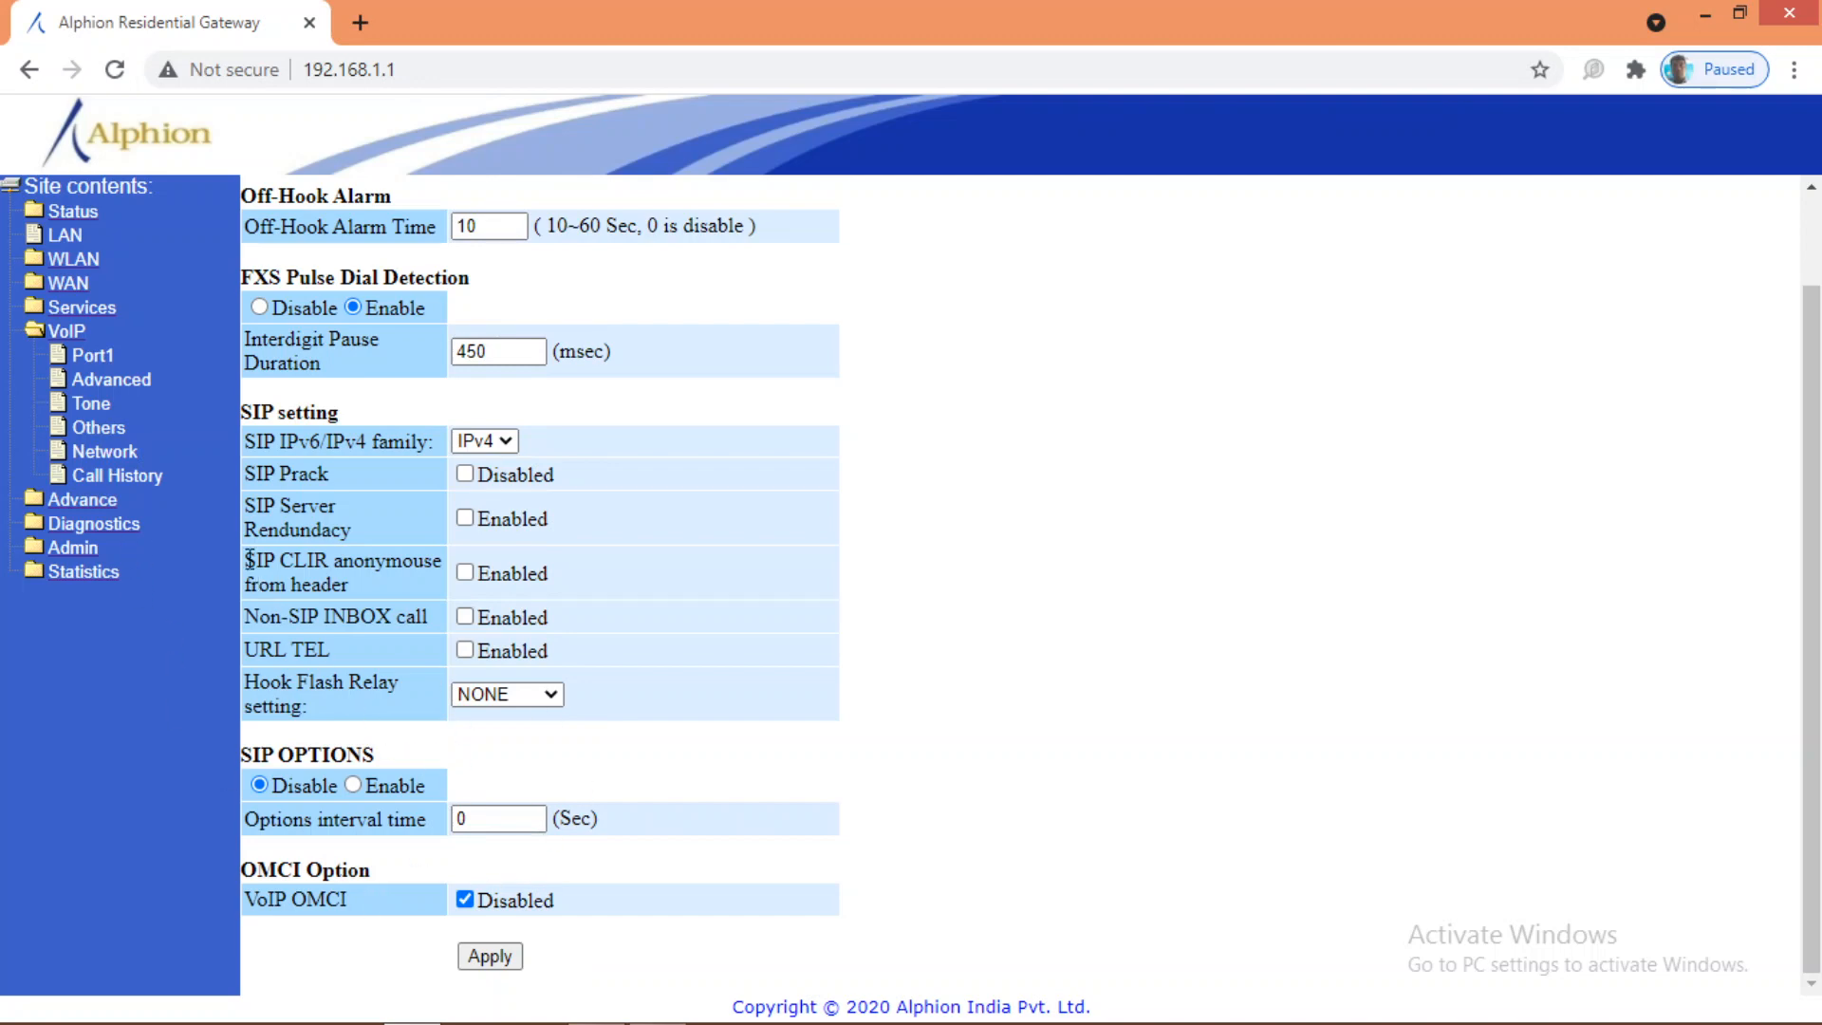
left_click(67, 237)
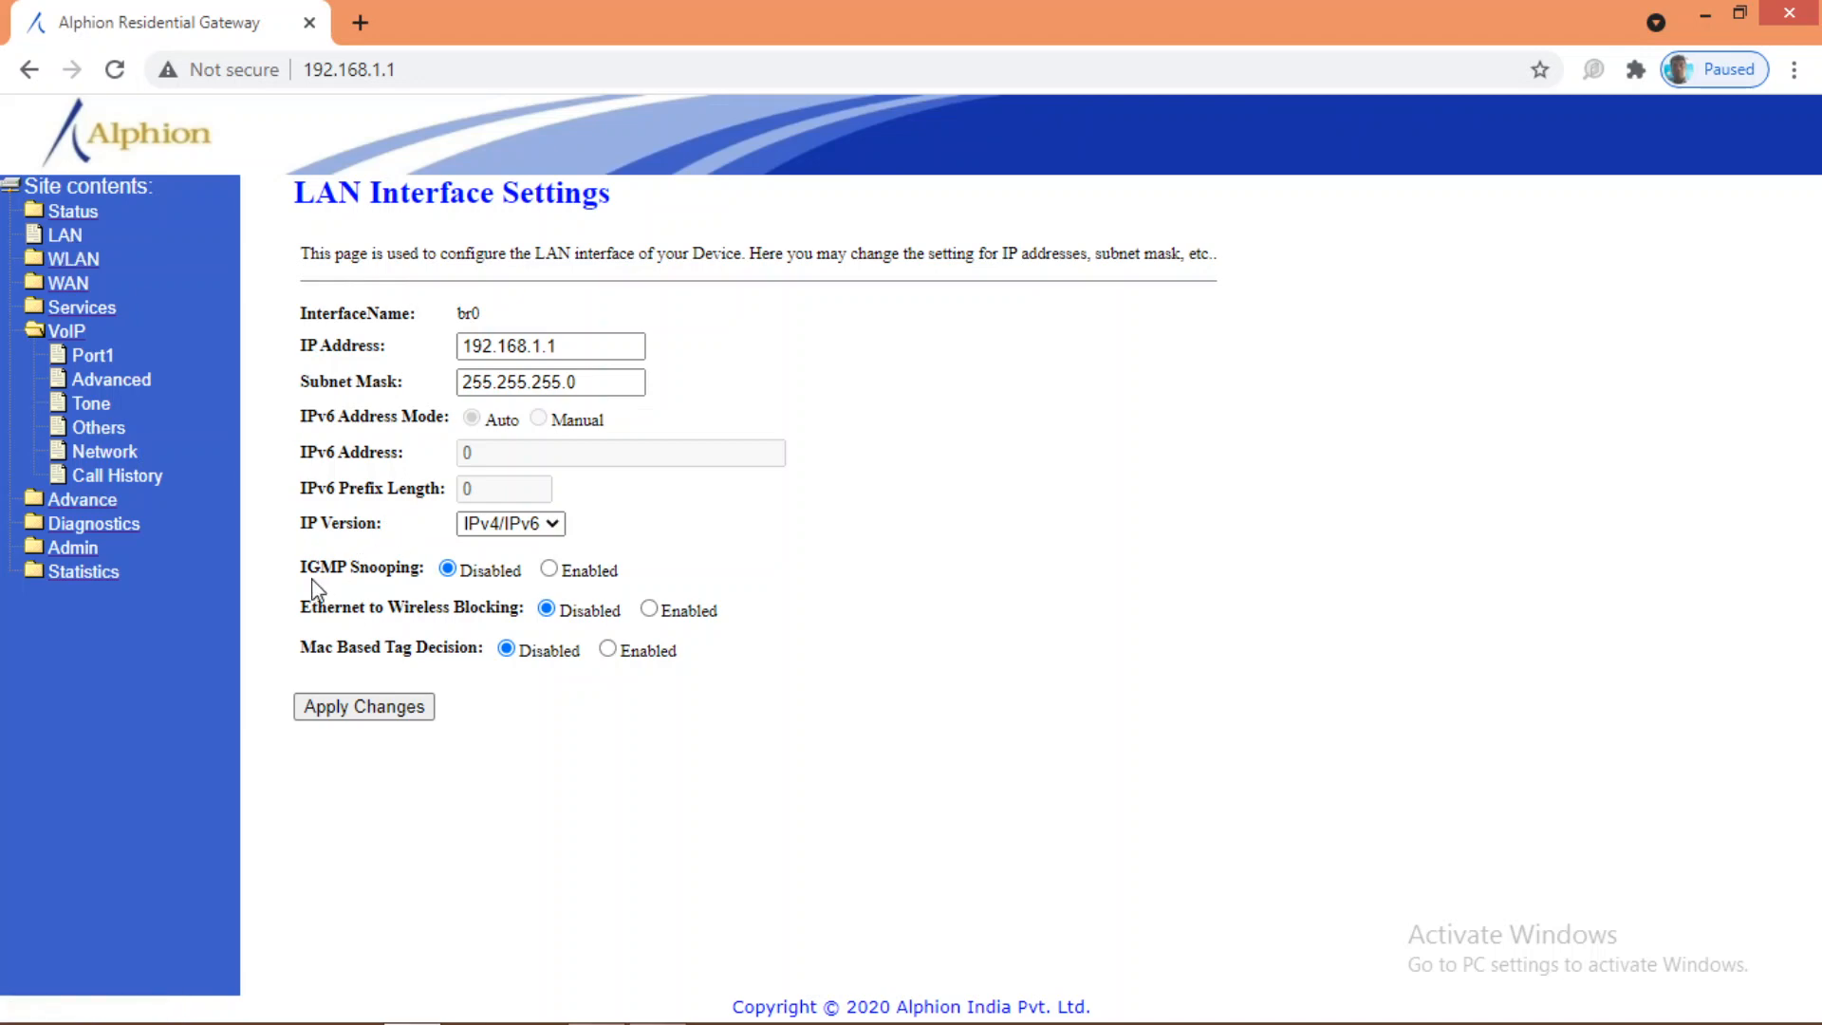
Step: Recheck VoIP Others to confirm OMCI stays enabled, then expand the WAN section
left_click_drag(302, 567, 489, 576)
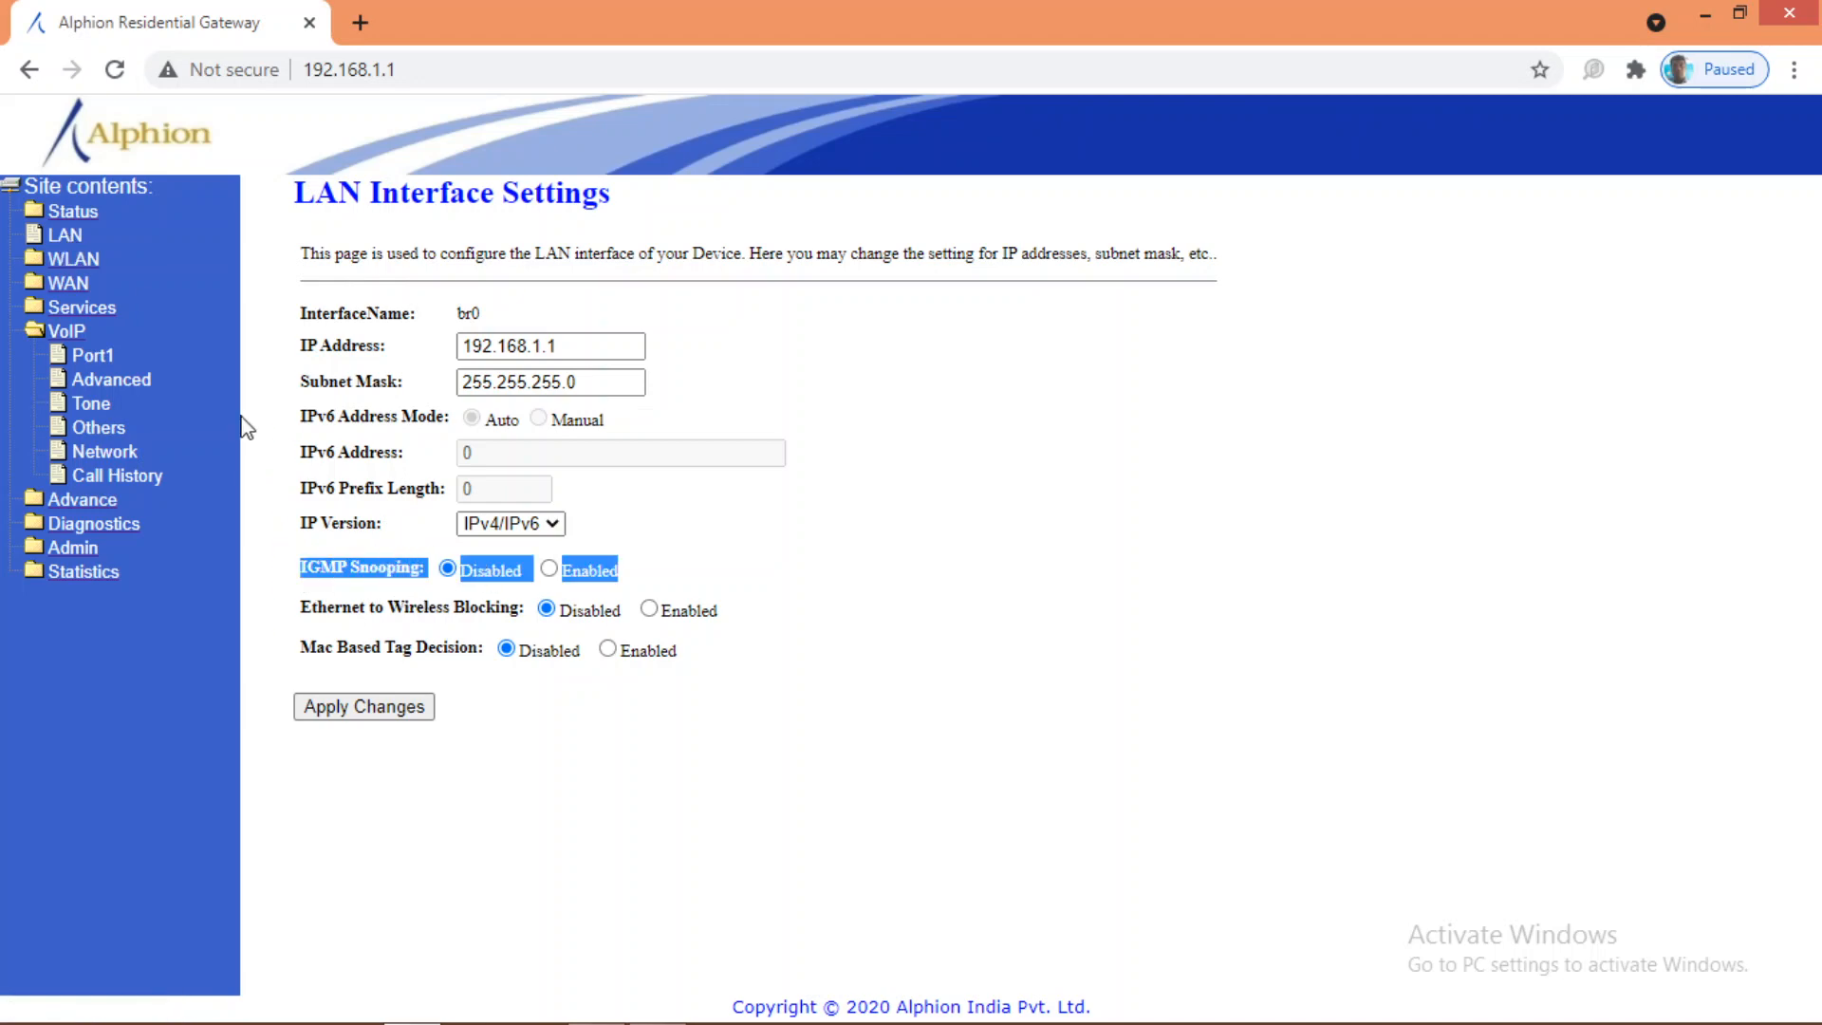
left_click(74, 334)
left_click(76, 340)
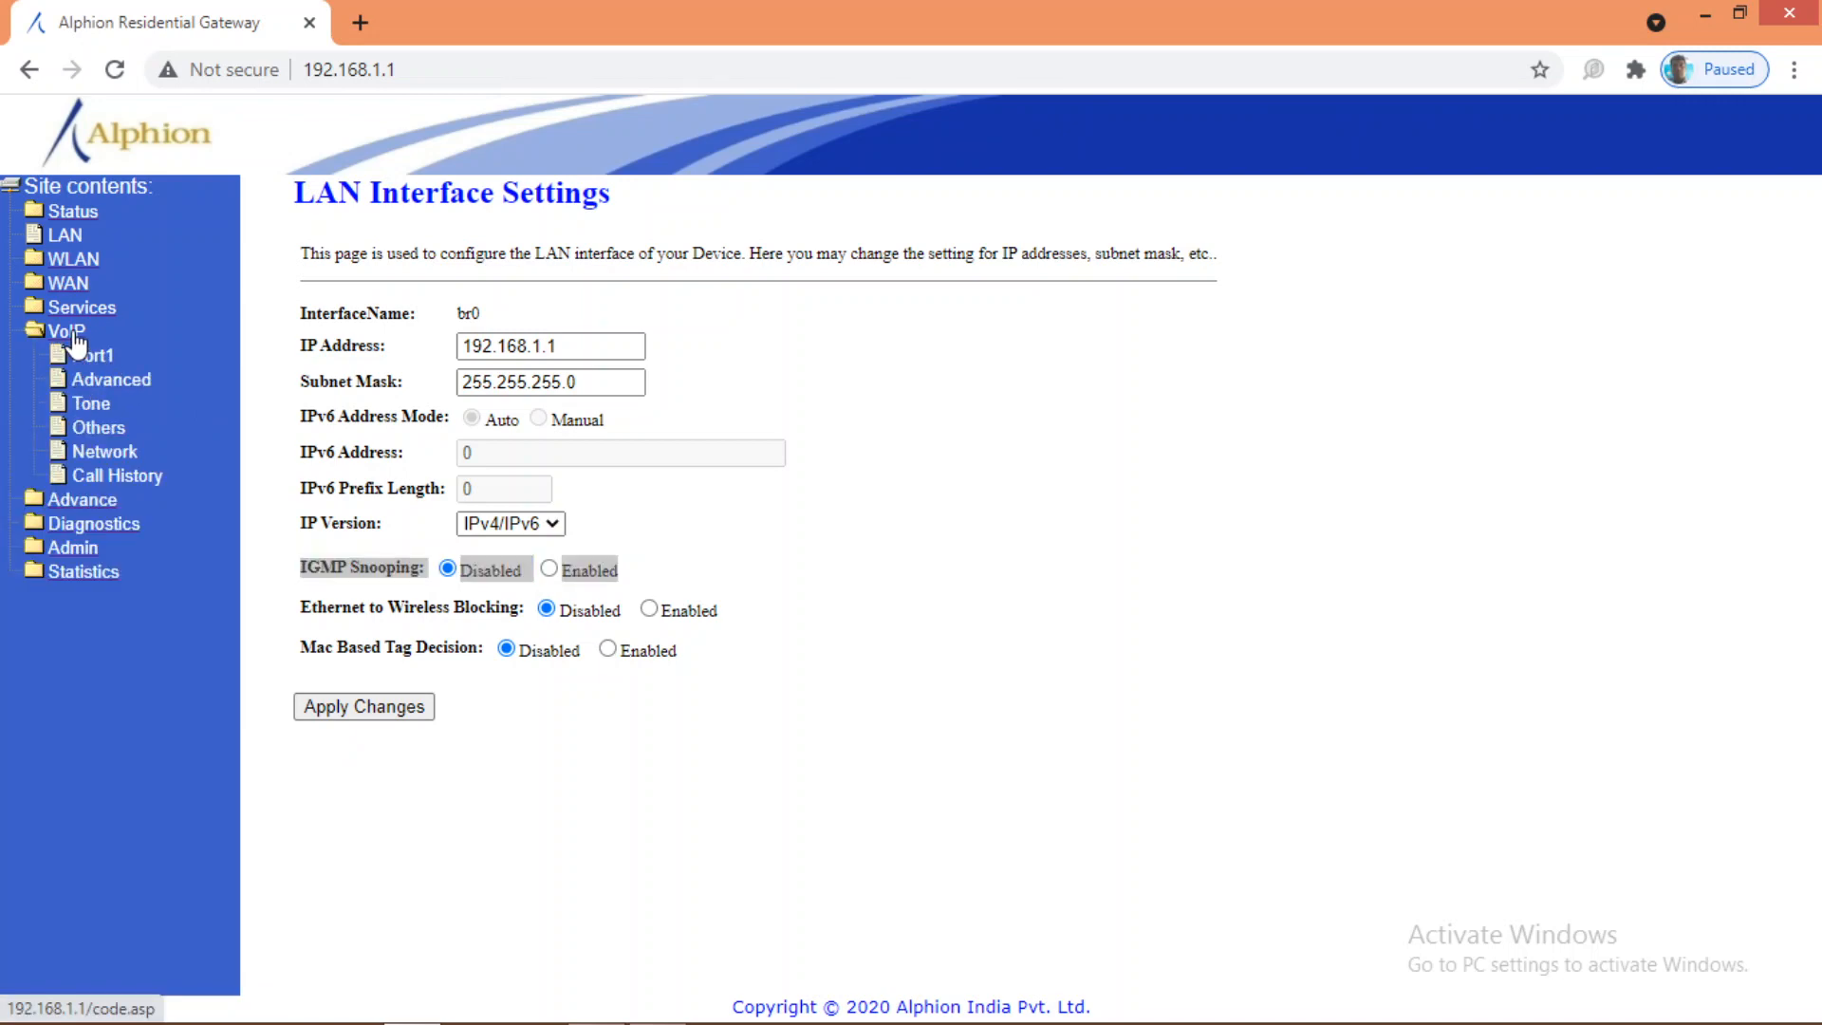
left_click(109, 432)
scroll(245, 878, "down", 1)
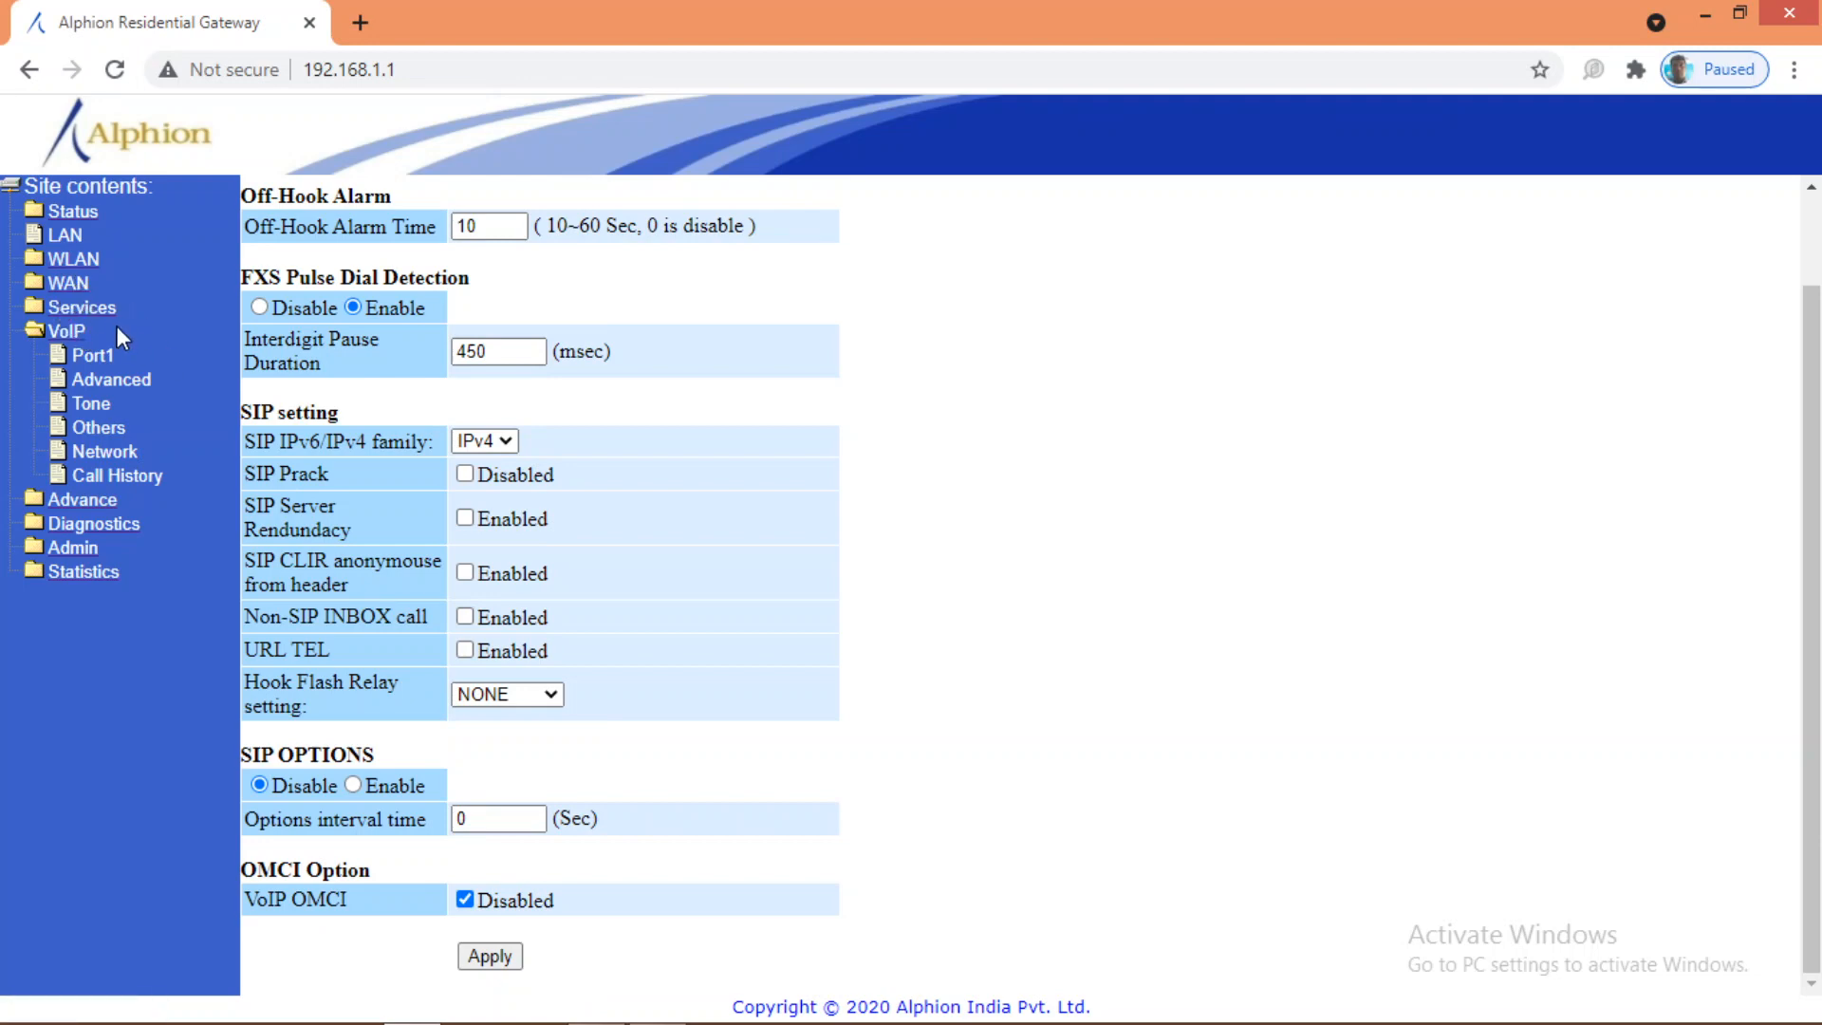
left_click(68, 284)
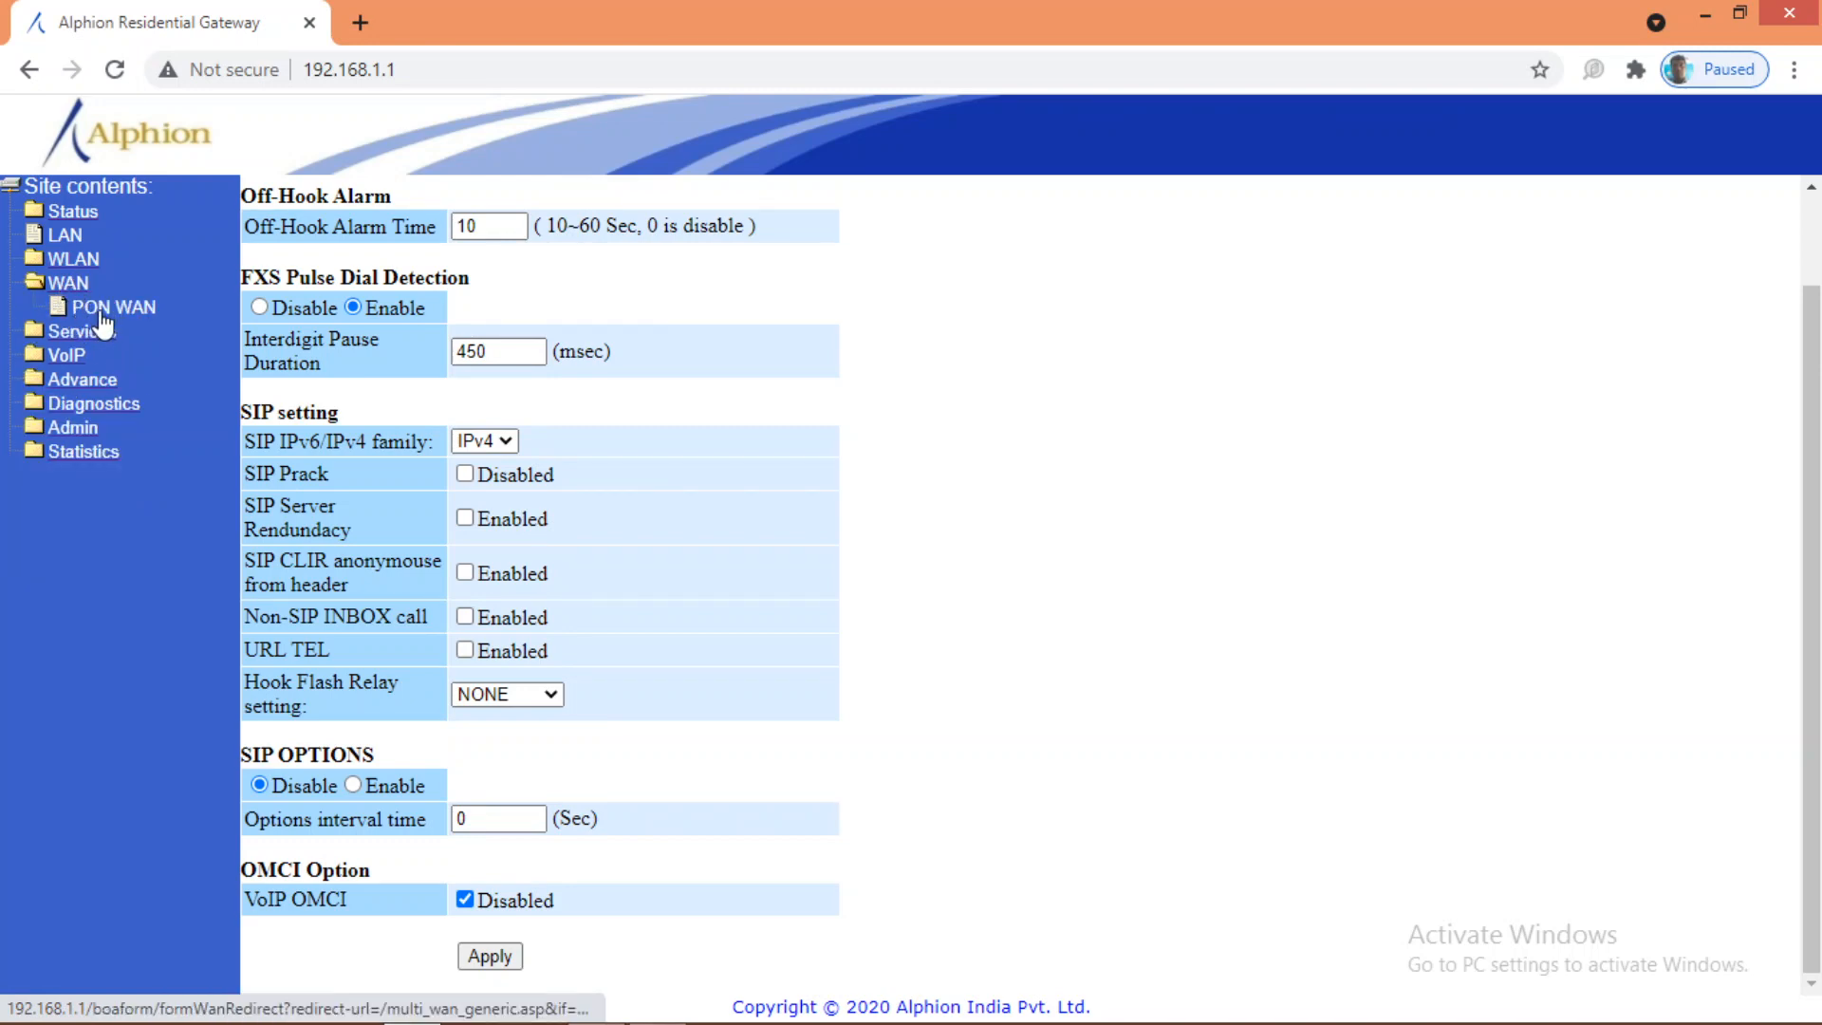
Step: On PON WAN, select the nas0_0 link, enable VLAN and set VLAN ID 225
left_click(101, 315)
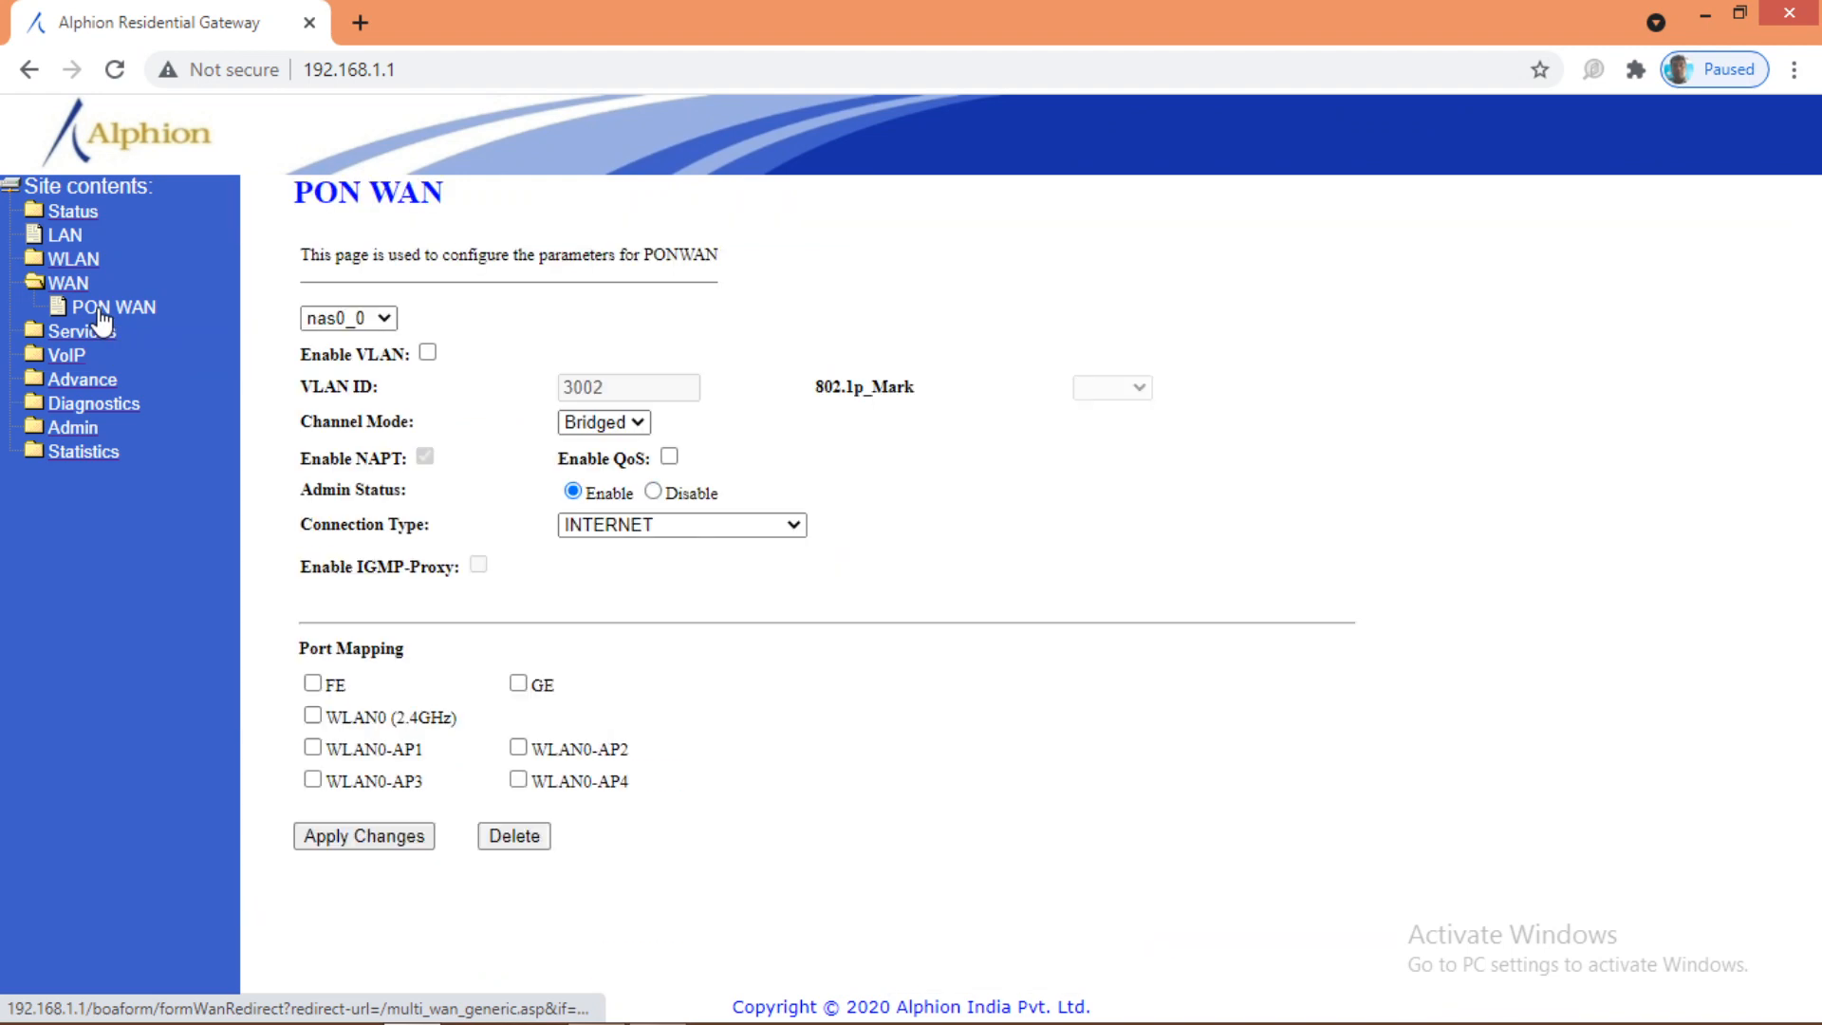
left_click(372, 320)
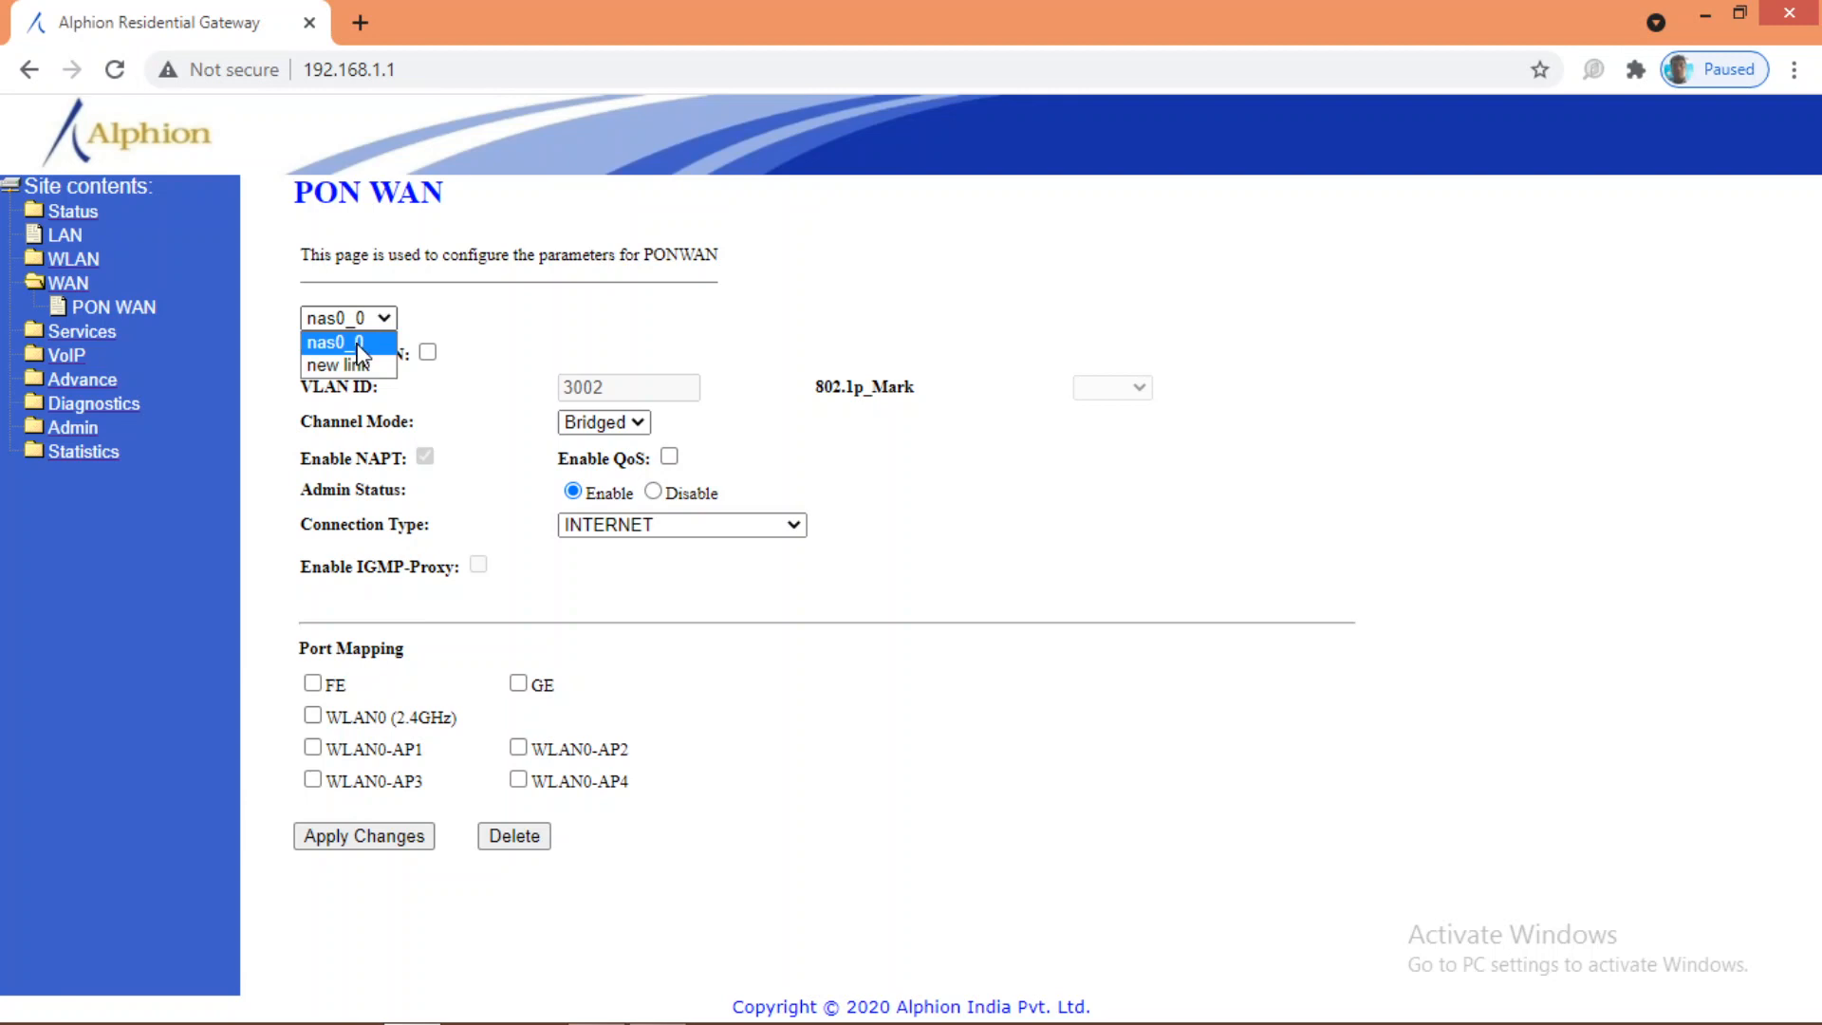
left_click(359, 353)
left_click(355, 323)
left_click(346, 344)
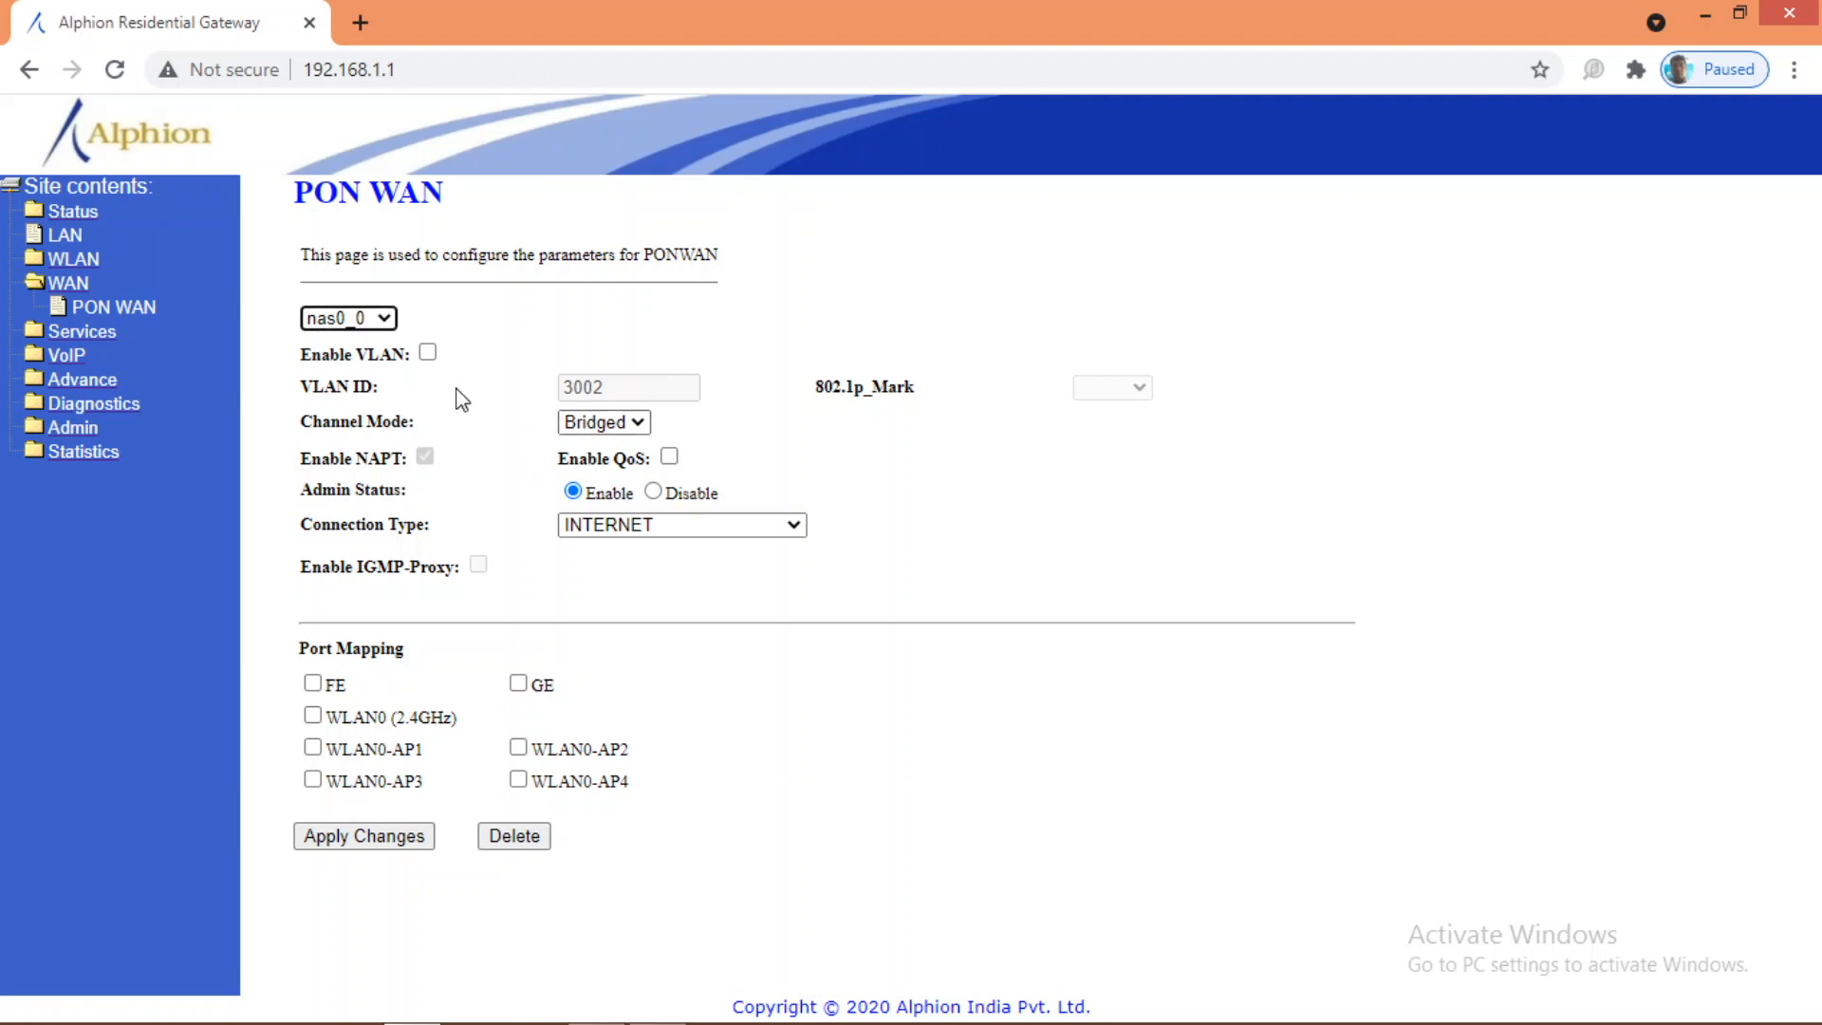
left_click(428, 353)
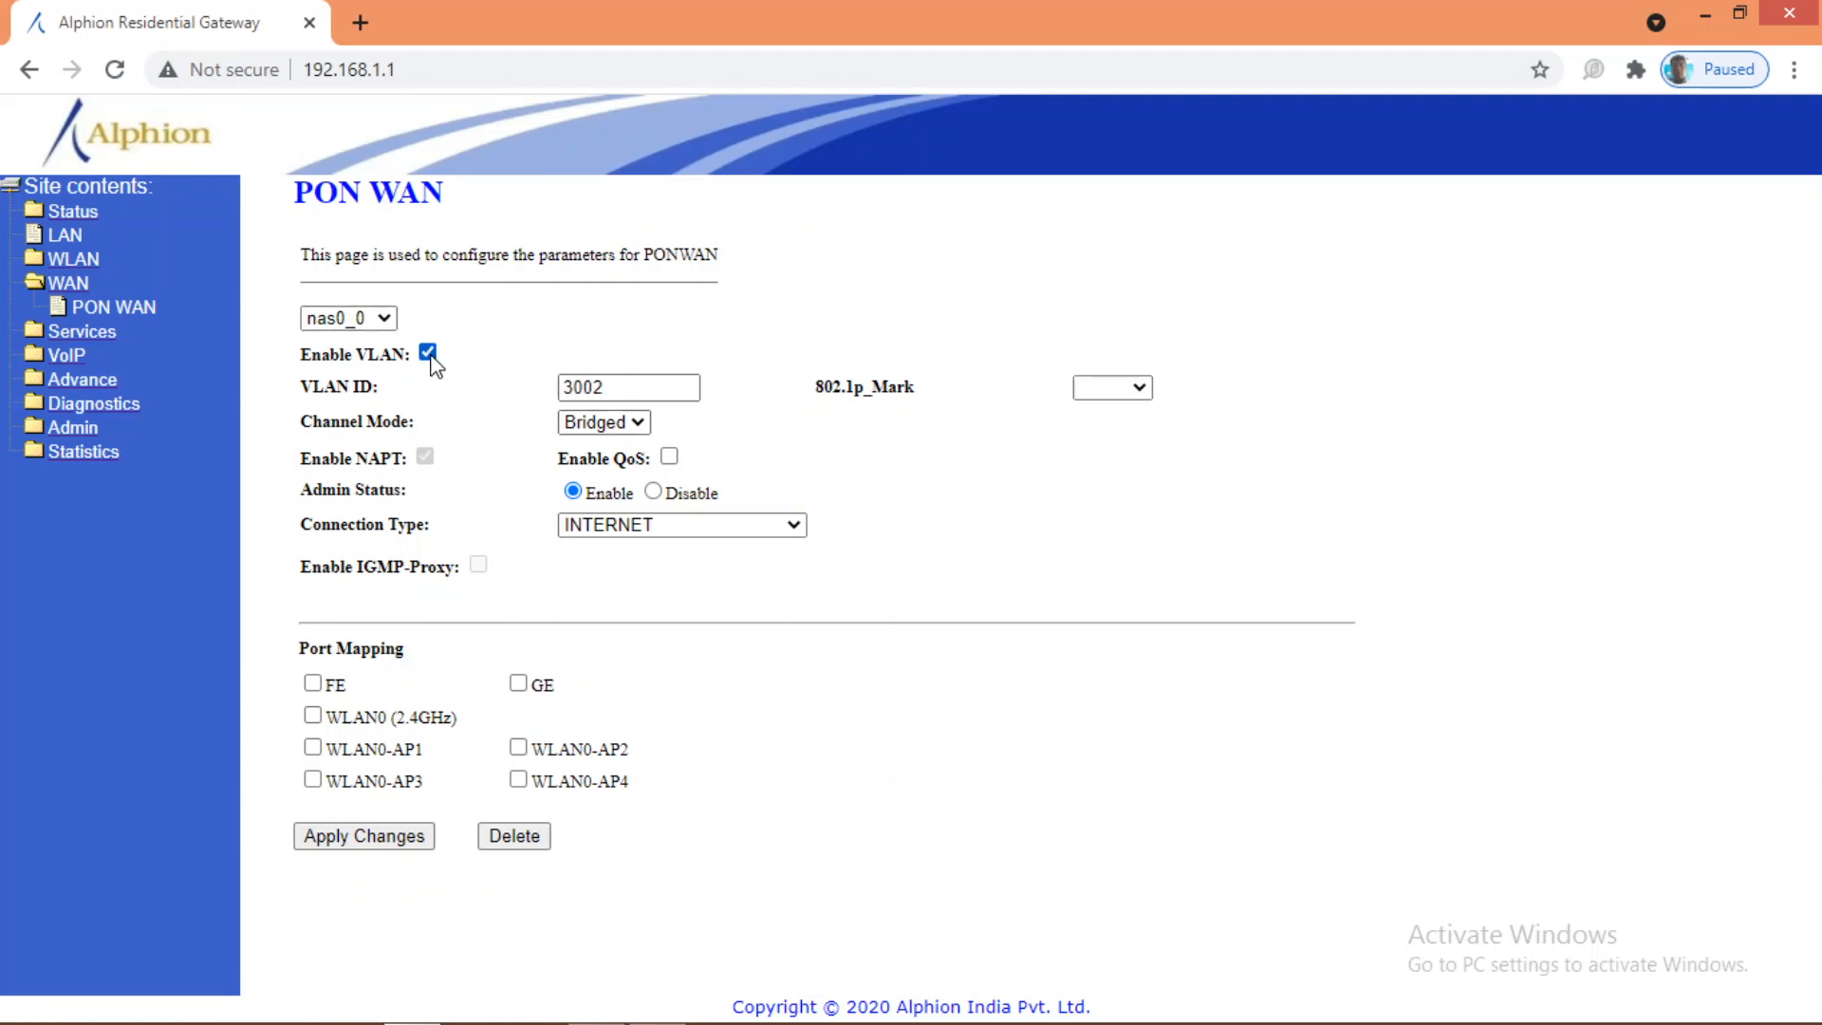
left_click(624, 385)
key("BackSpace")
key("BackSpace")
key("BackSpace")
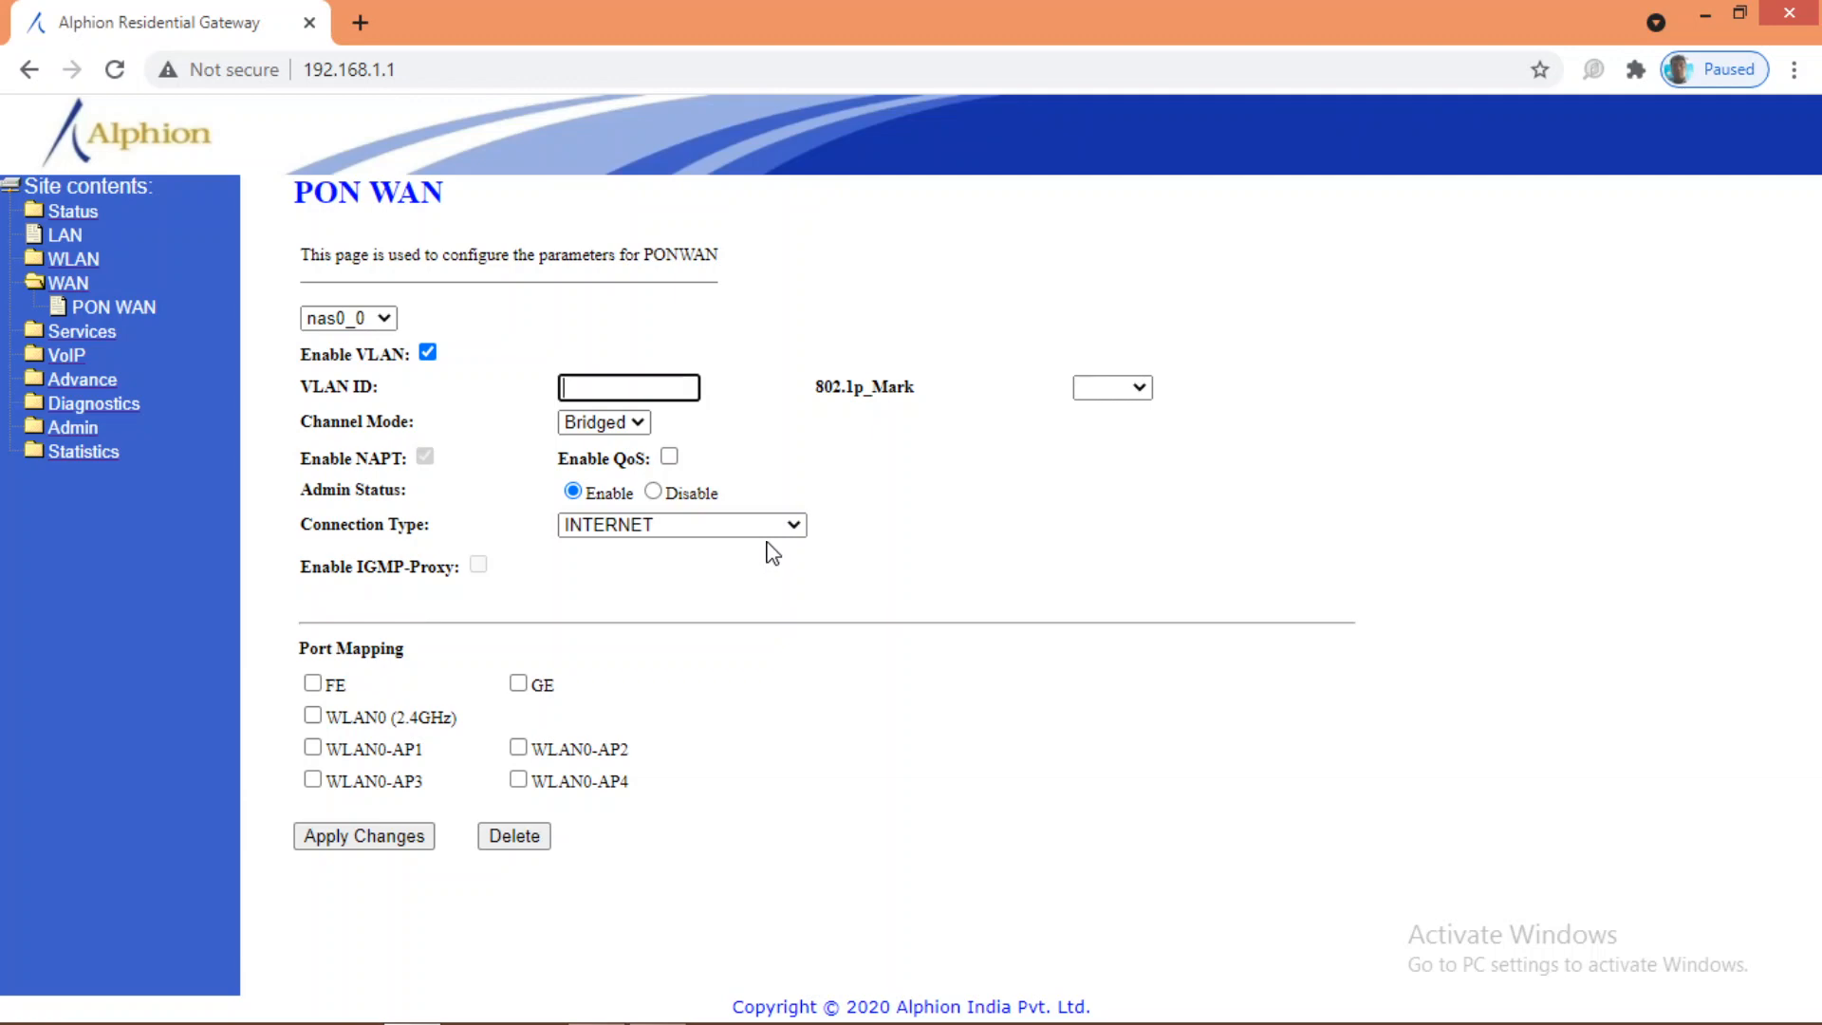
type("225")
Step: Set nas0_0 to PPPoE channel mode, INTERNET connection type and MTU 1460
left_click(636, 423)
left_click(626, 489)
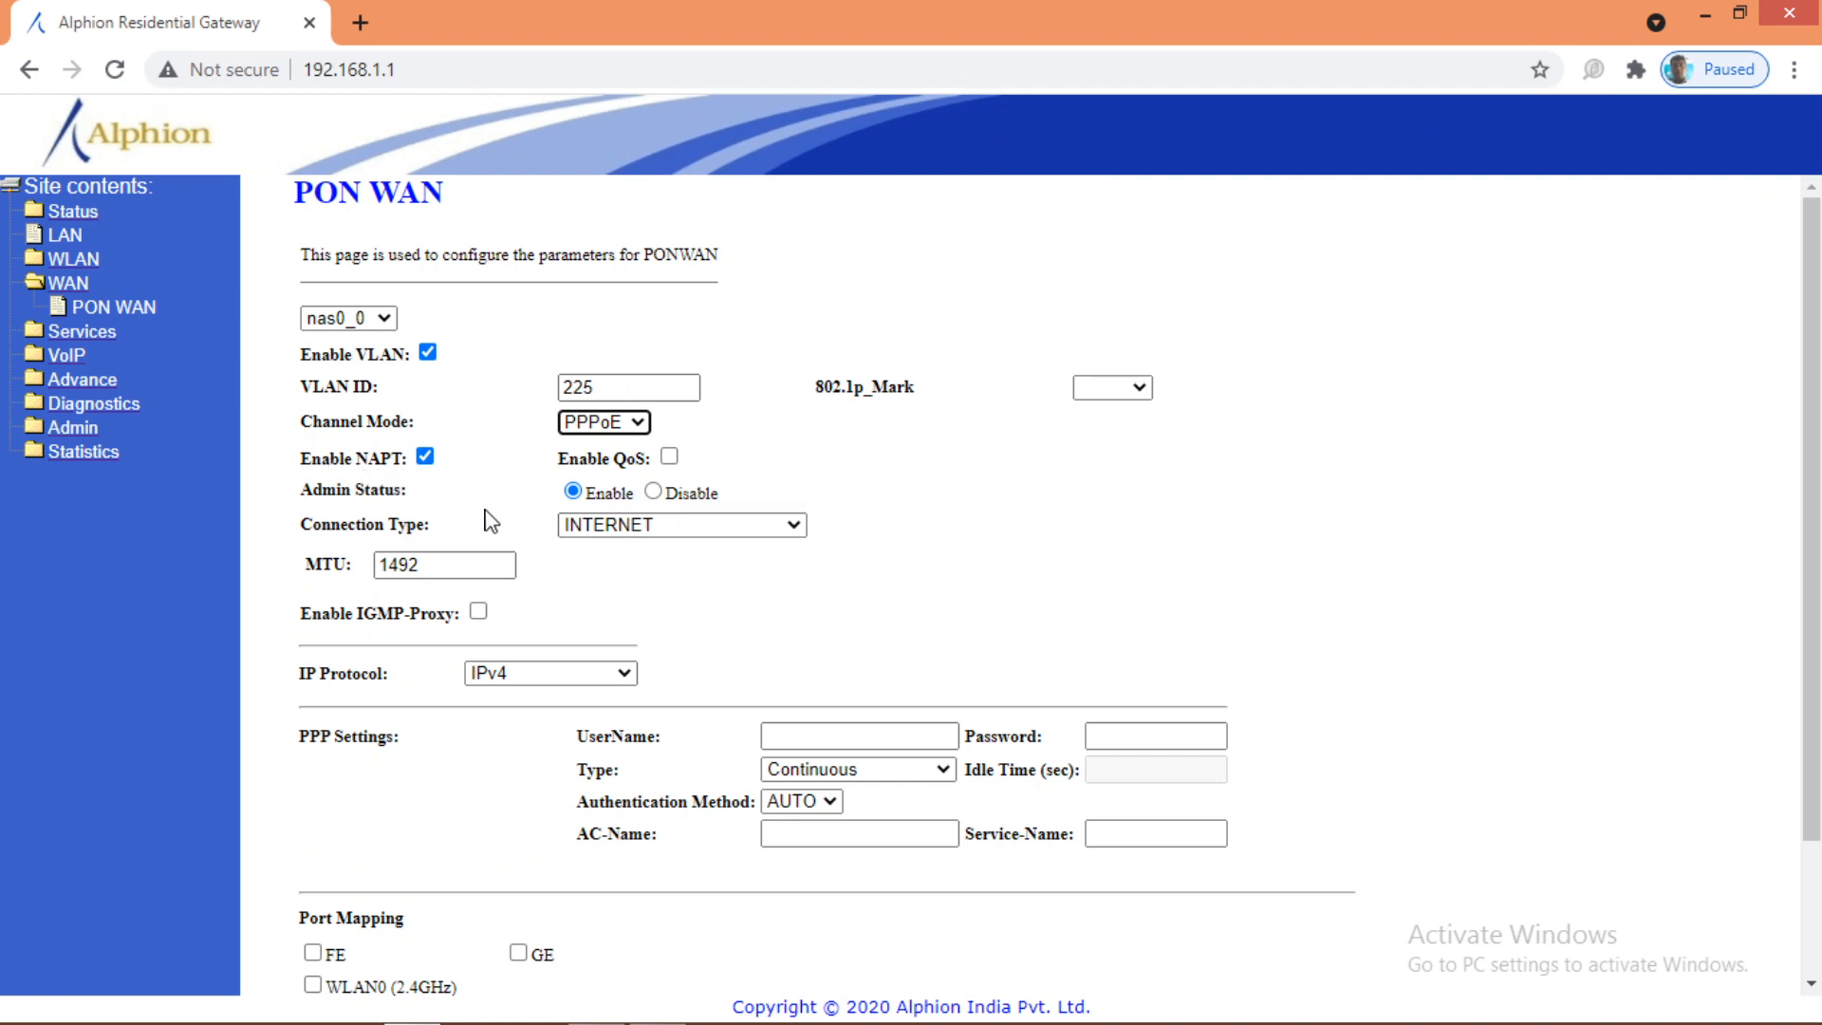
left_click(631, 525)
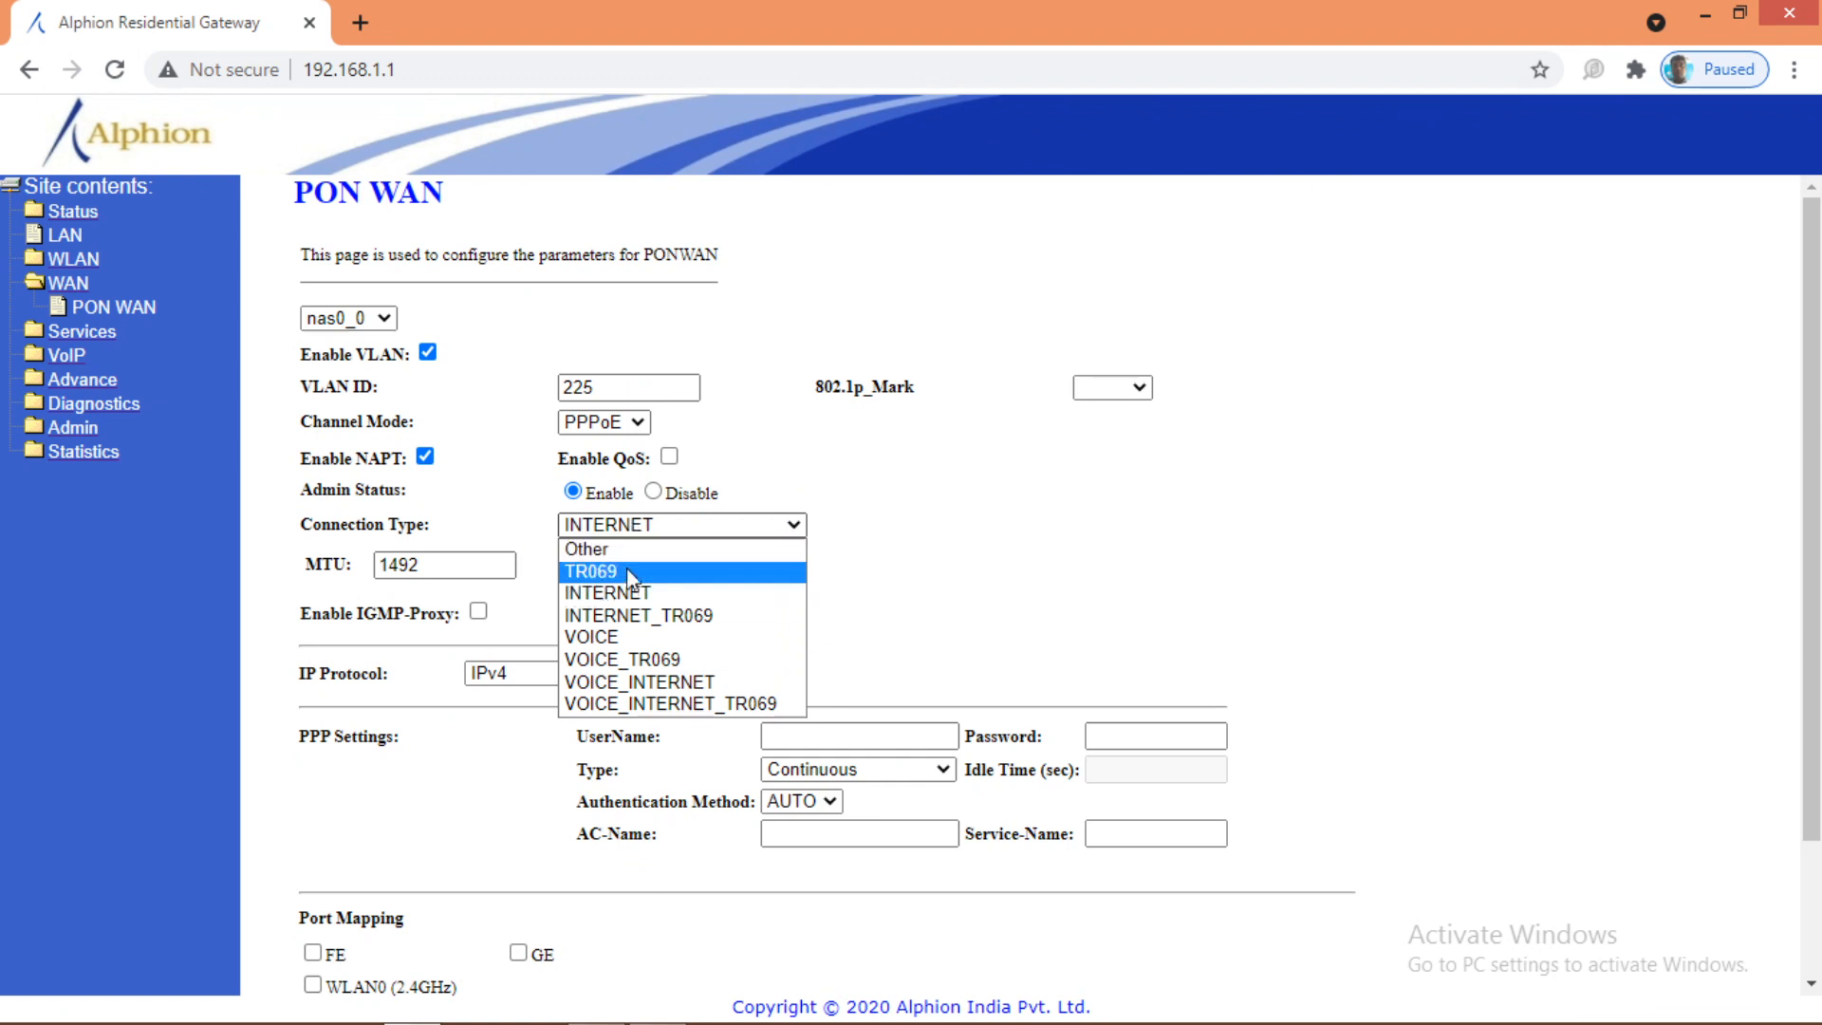
left_click(619, 593)
left_click(442, 567)
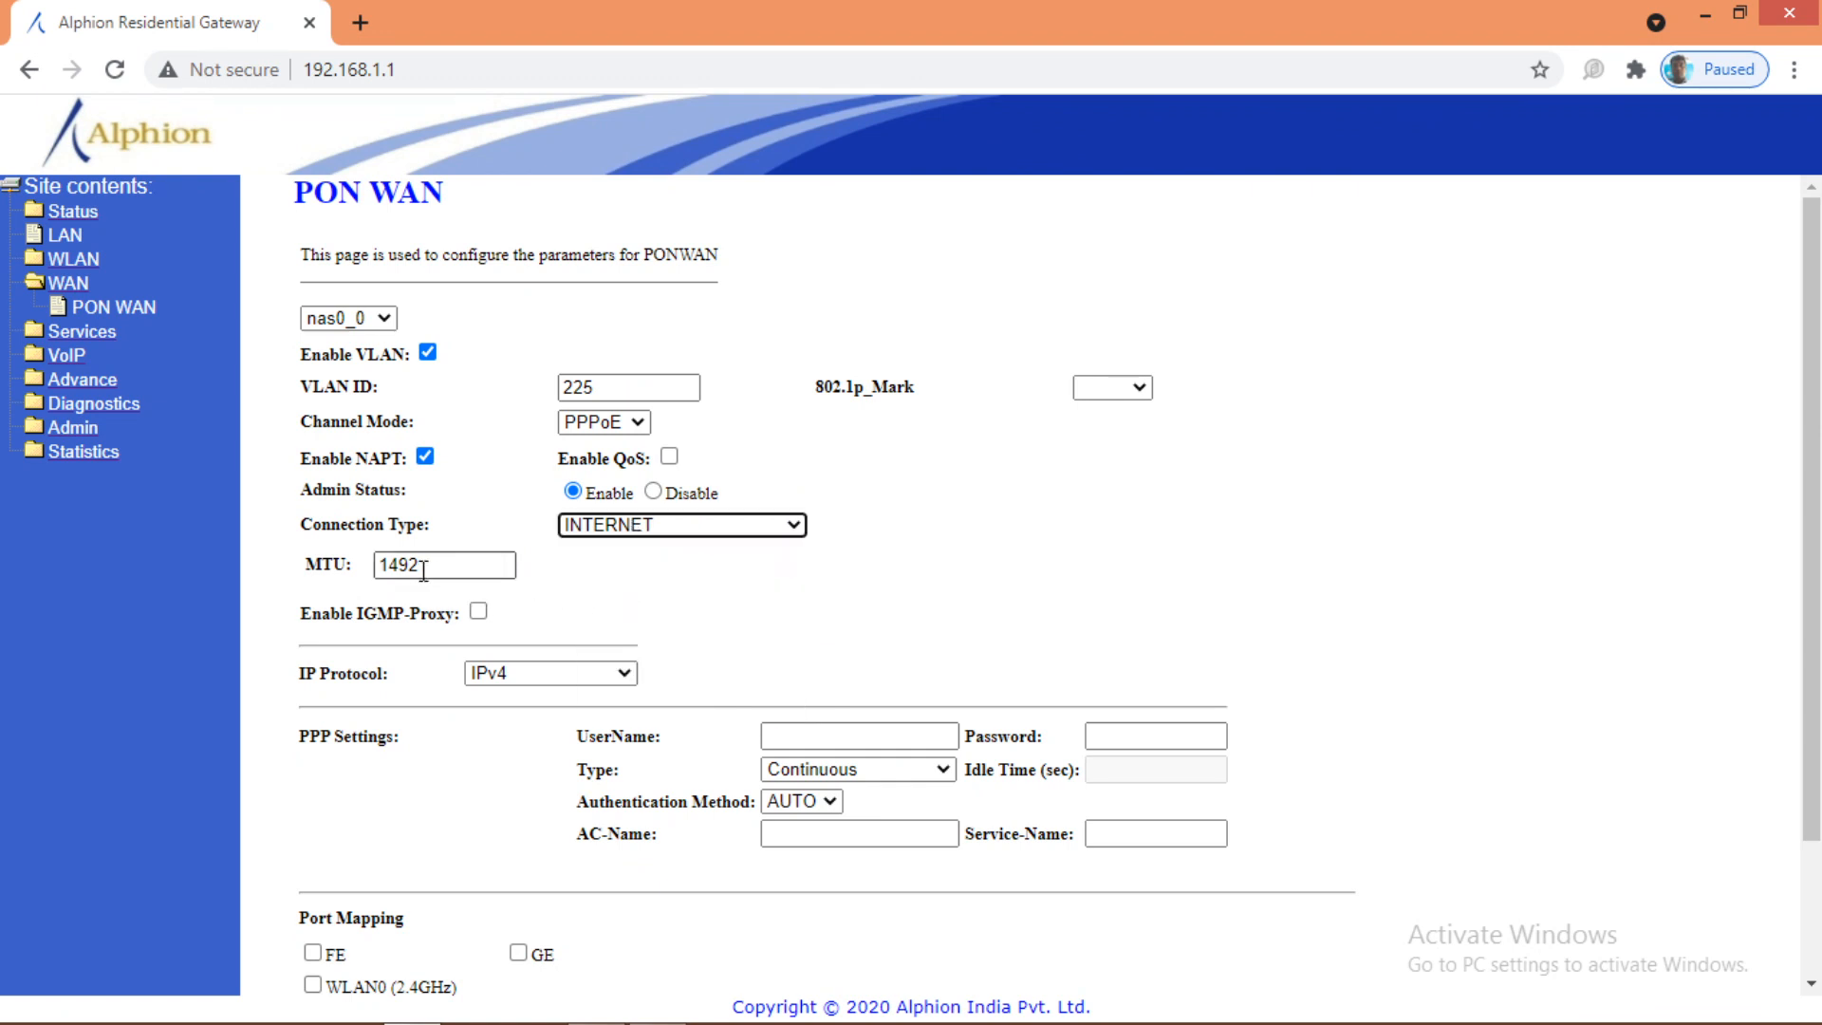
key("BackSpace")
key("BackSpace")
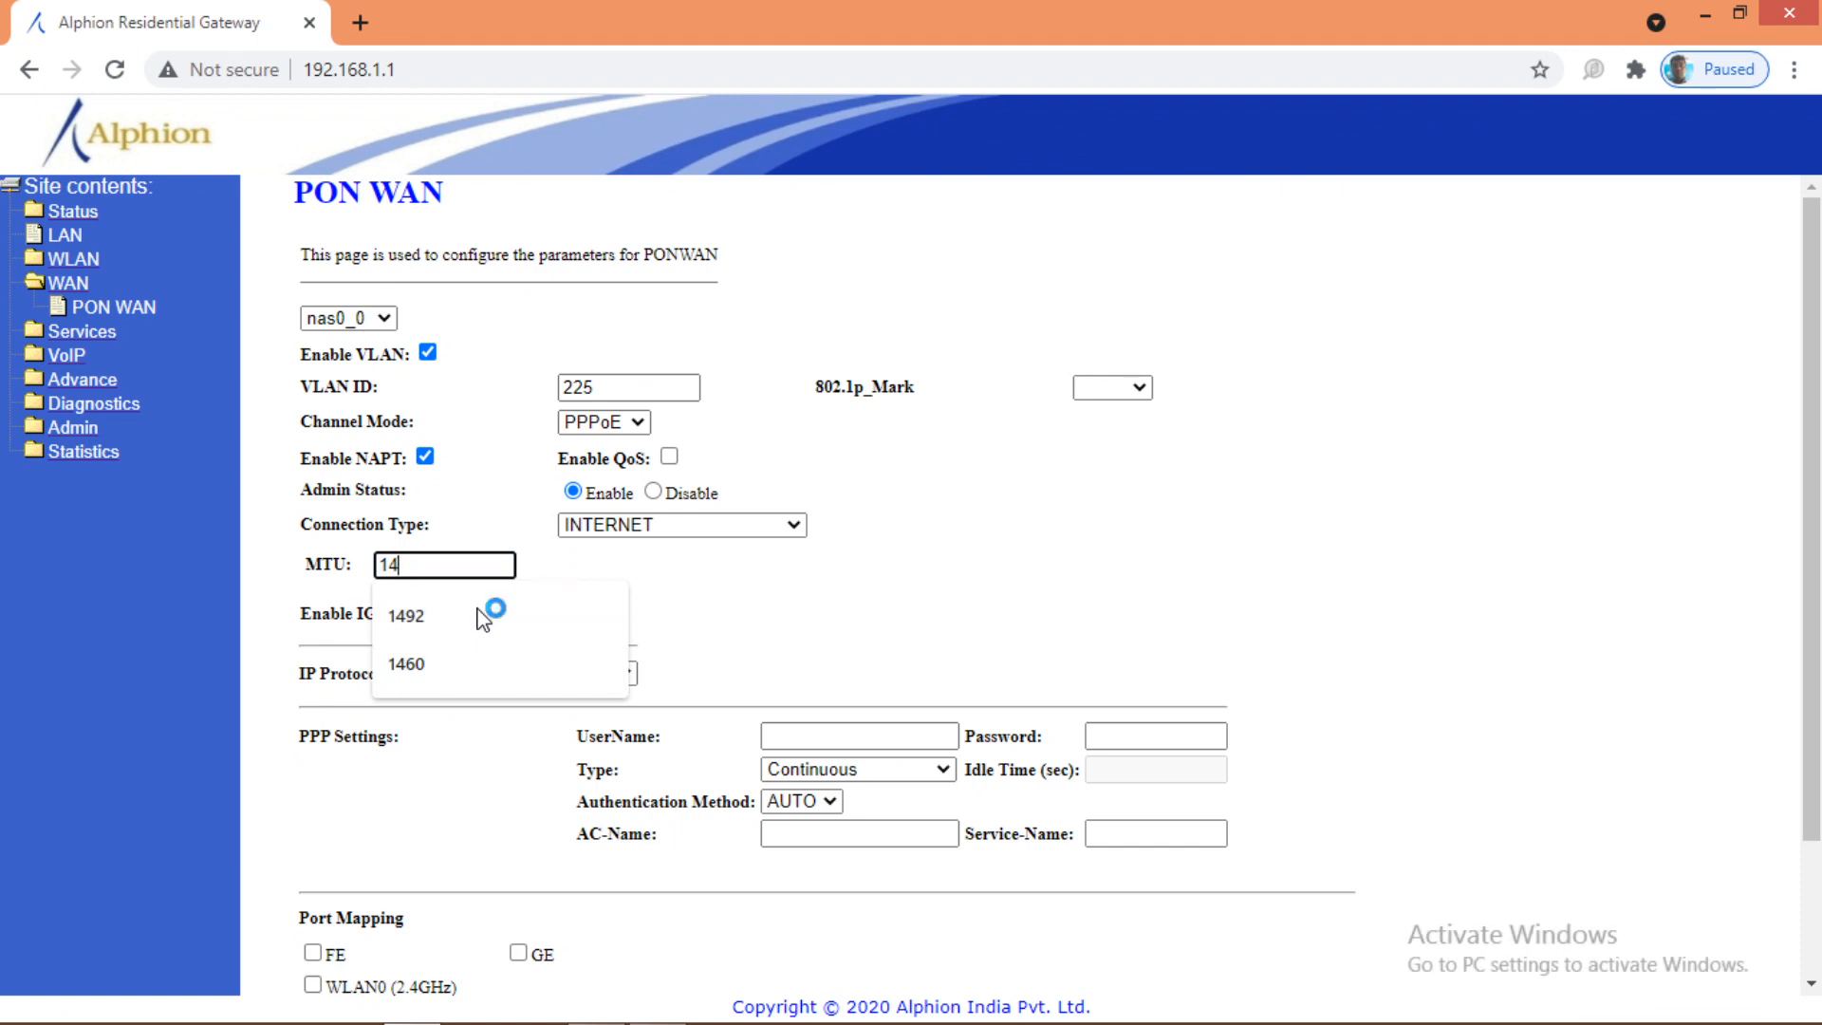
type("60")
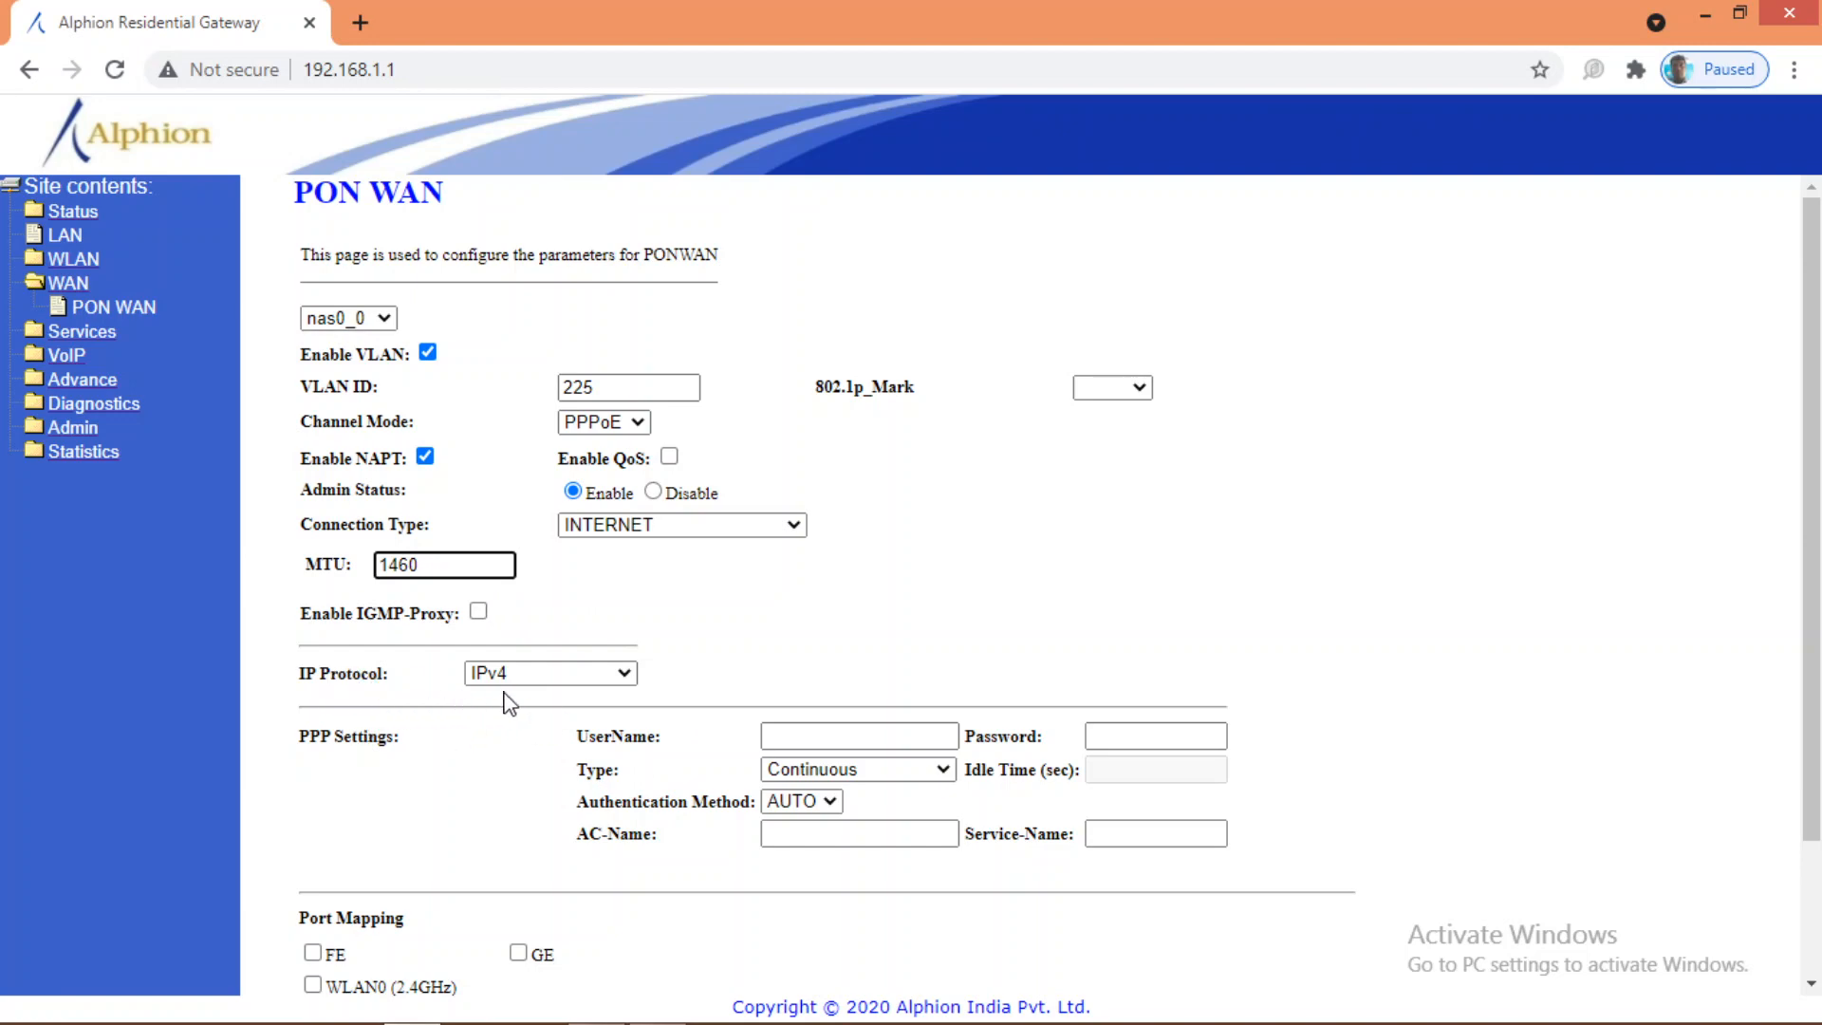
left_click(802, 735)
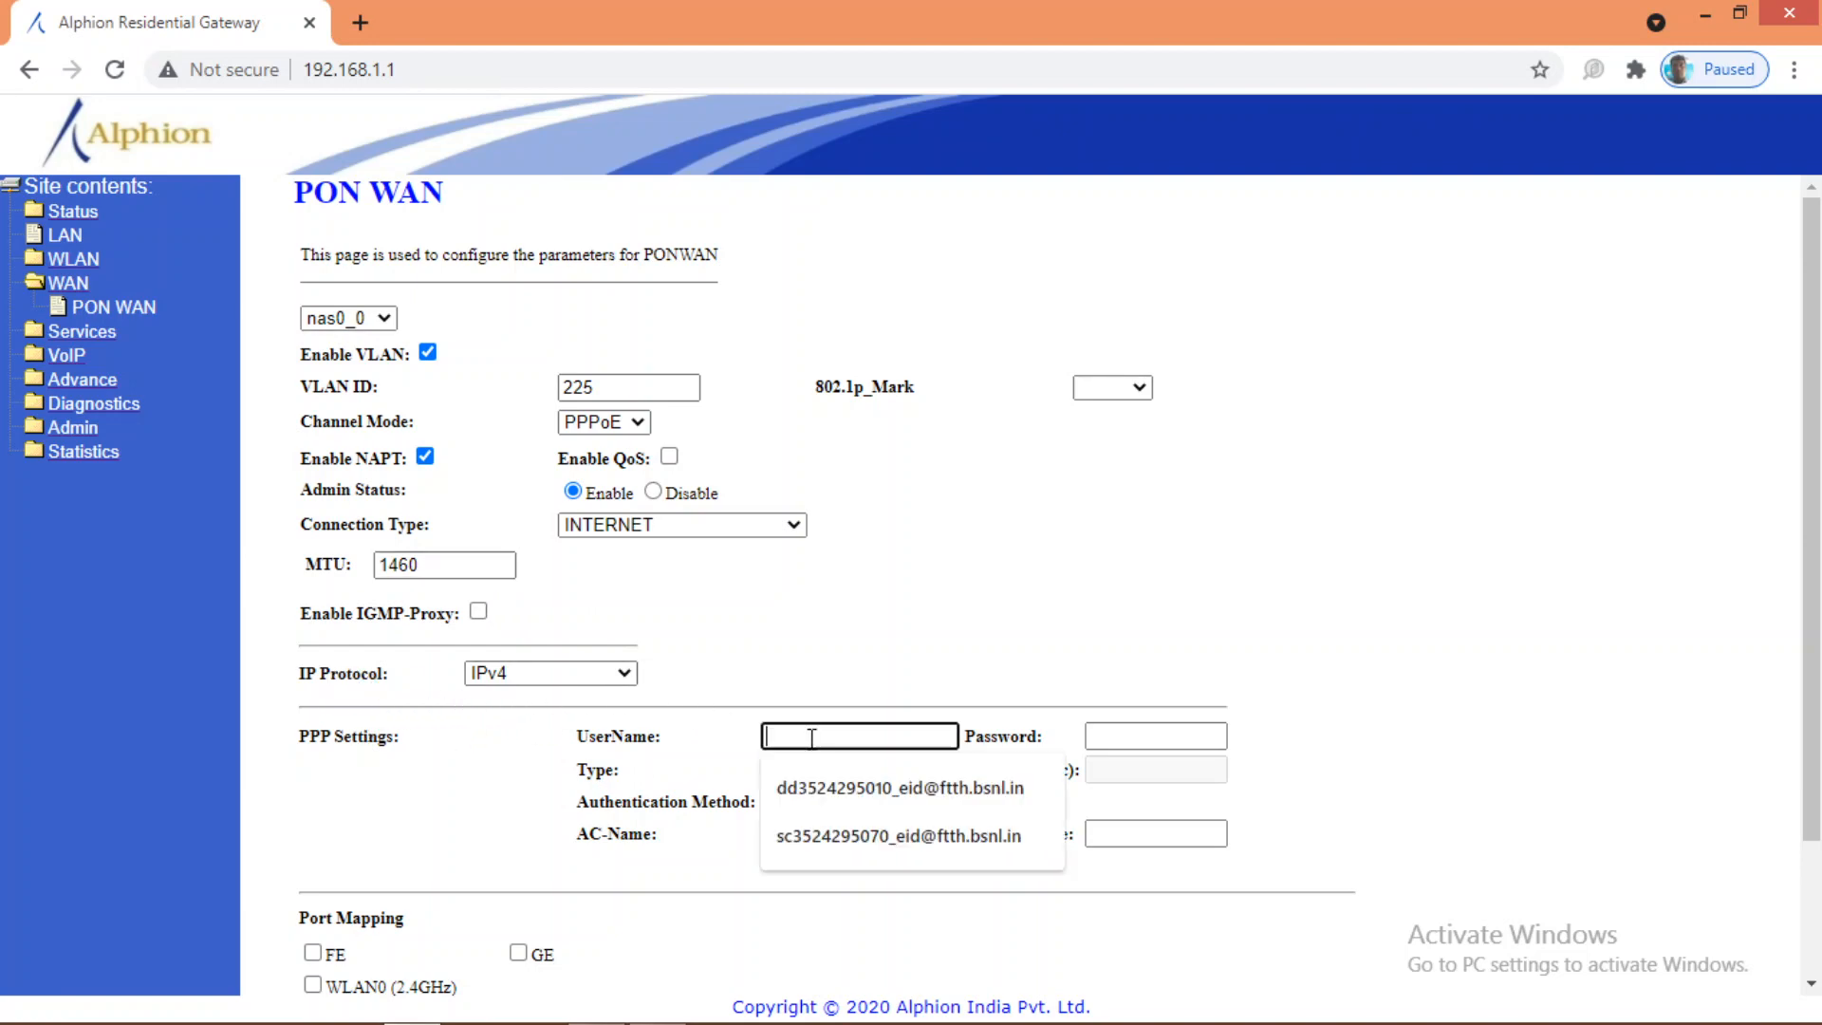
left_click(745, 676)
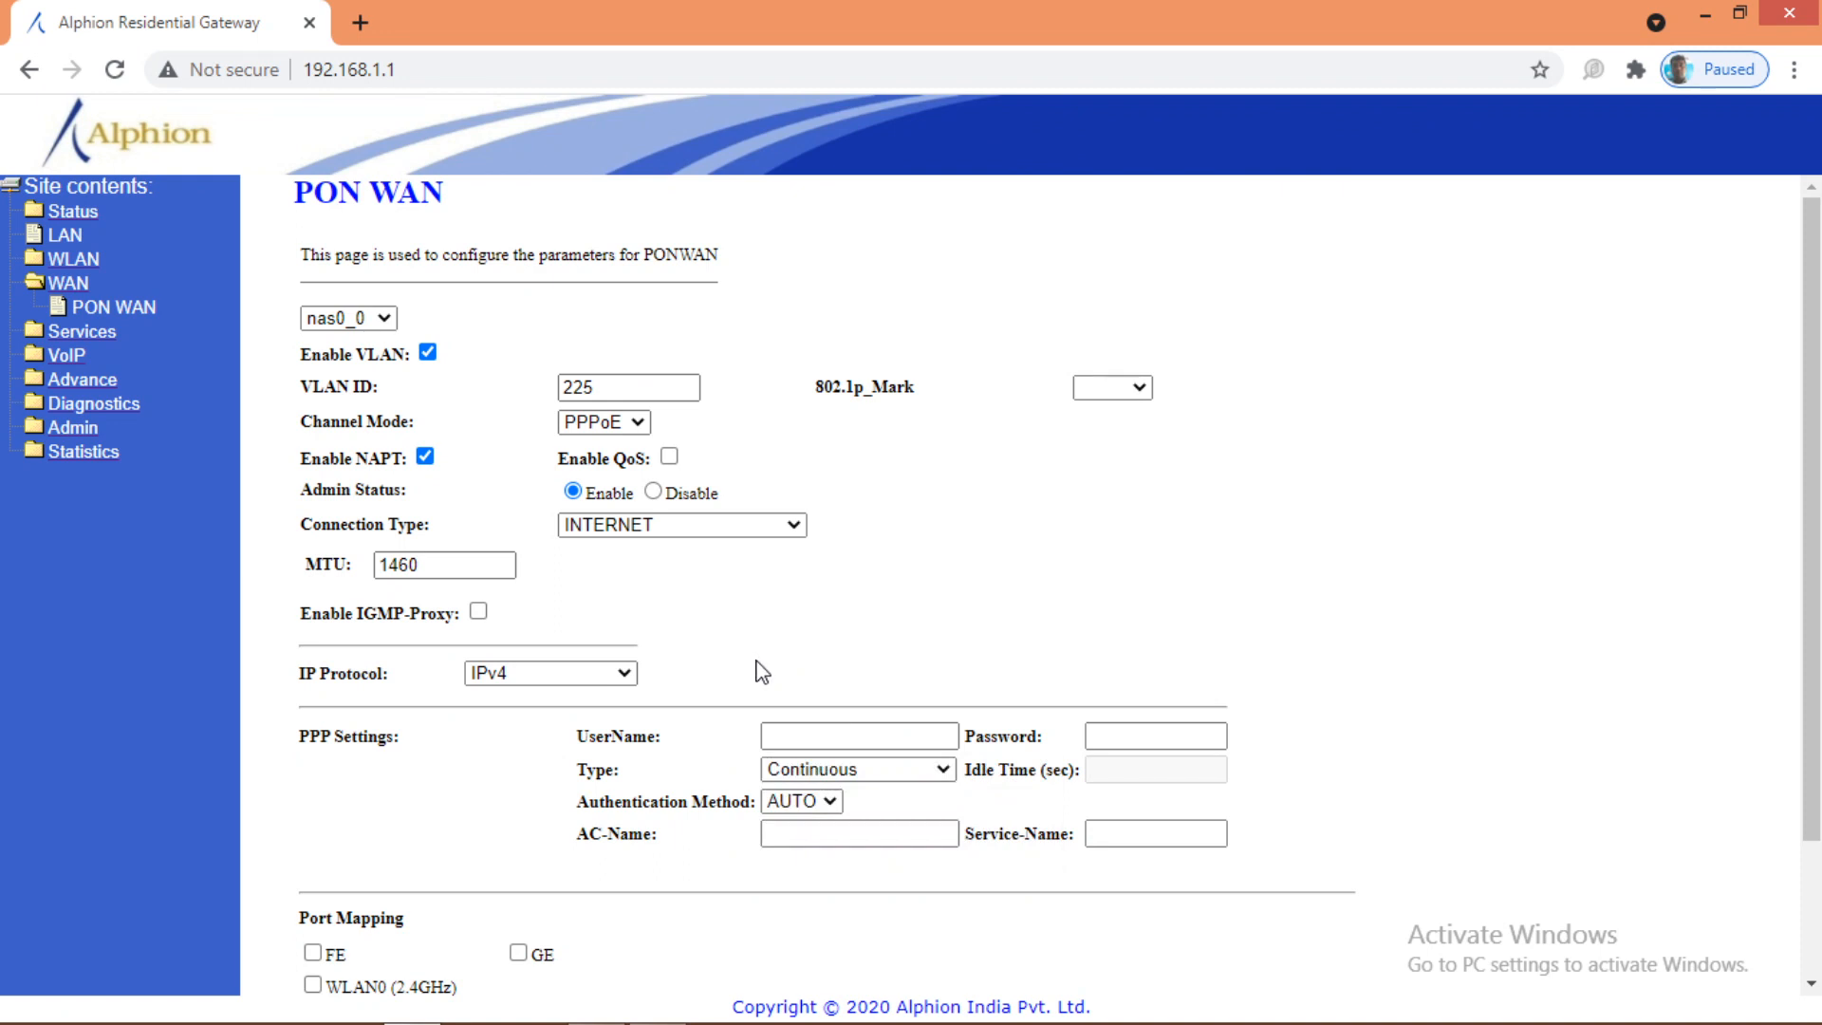
Step: Fill in the broadband account's PPP username and password for the link
left_click(817, 738)
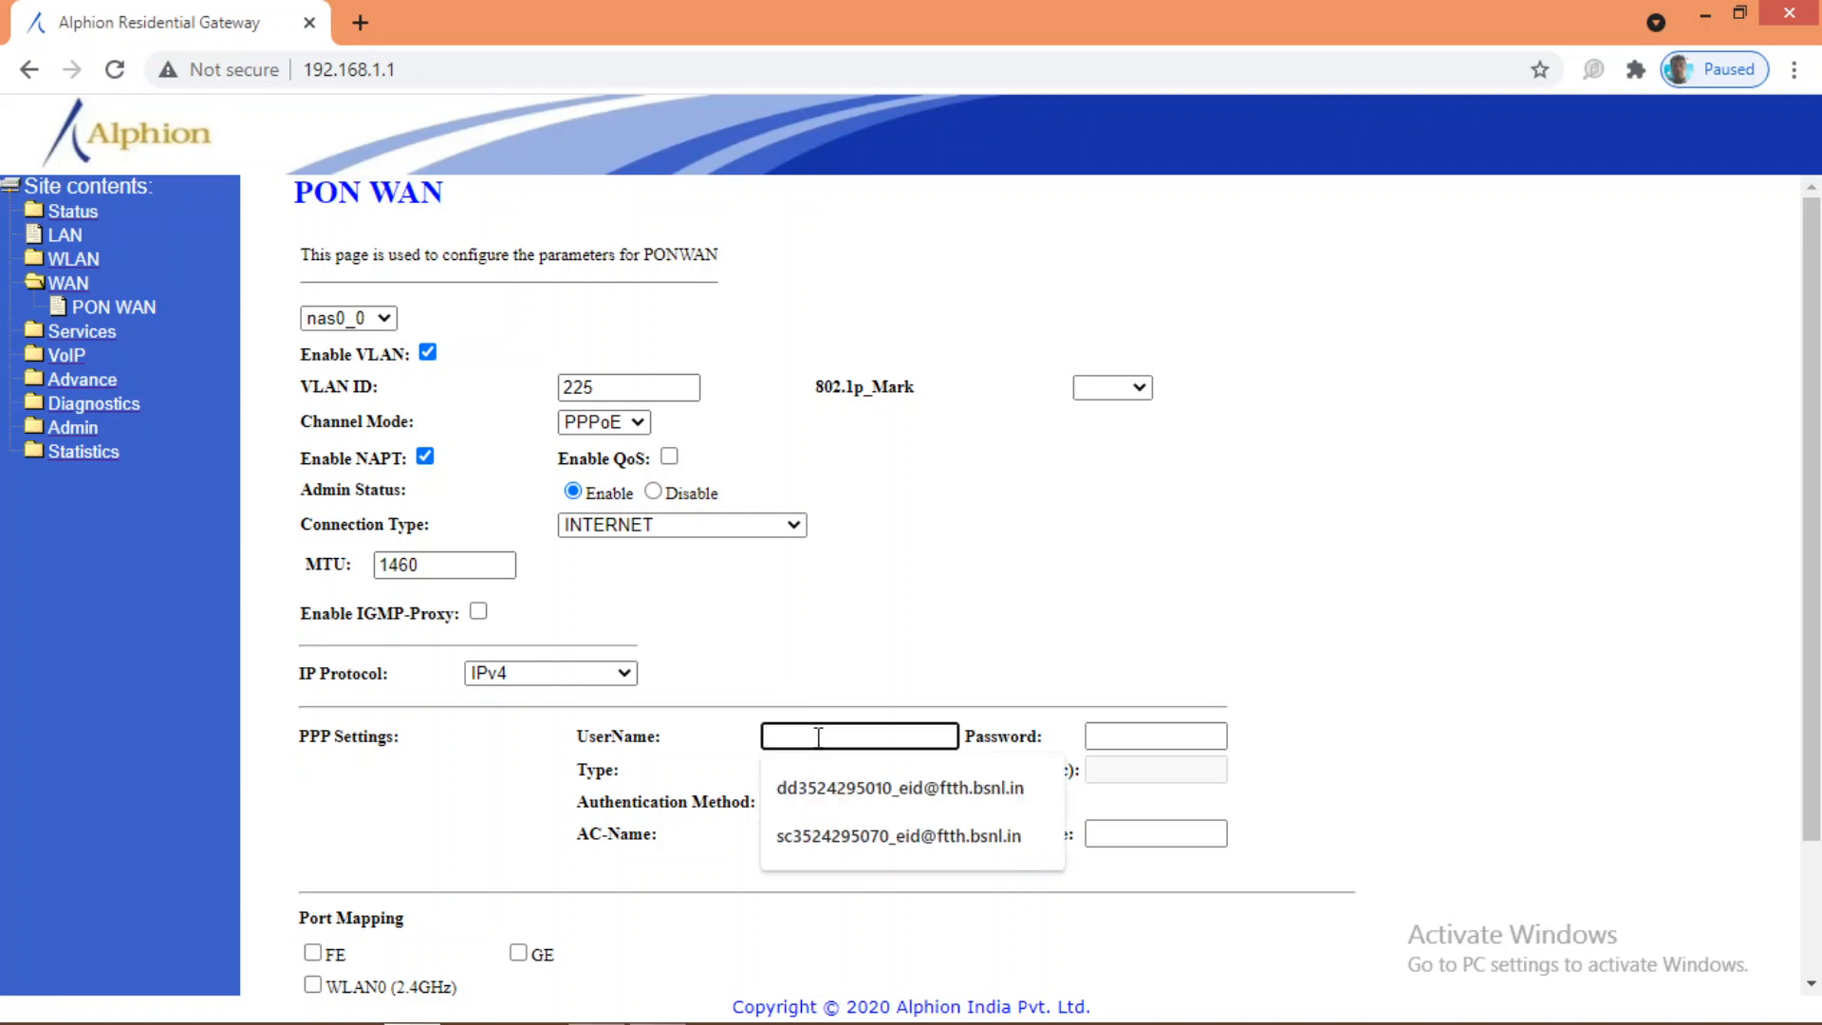
type("s")
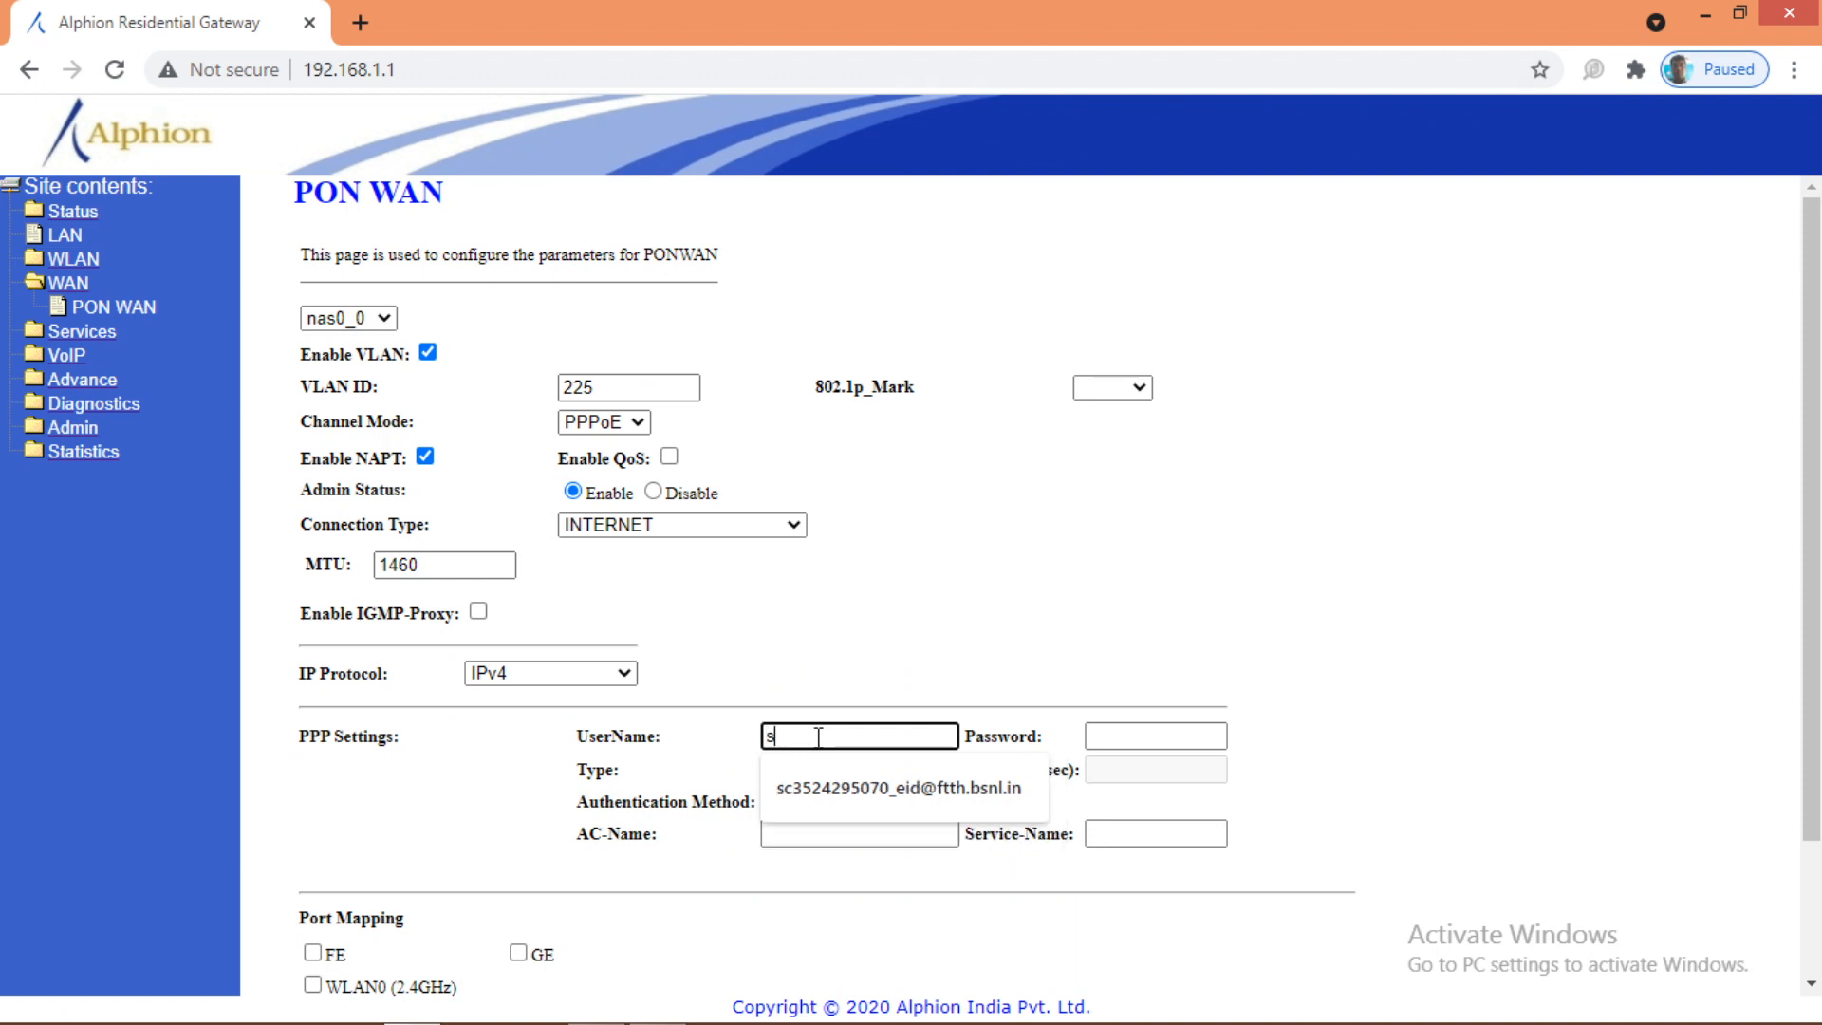
key("BackSpace")
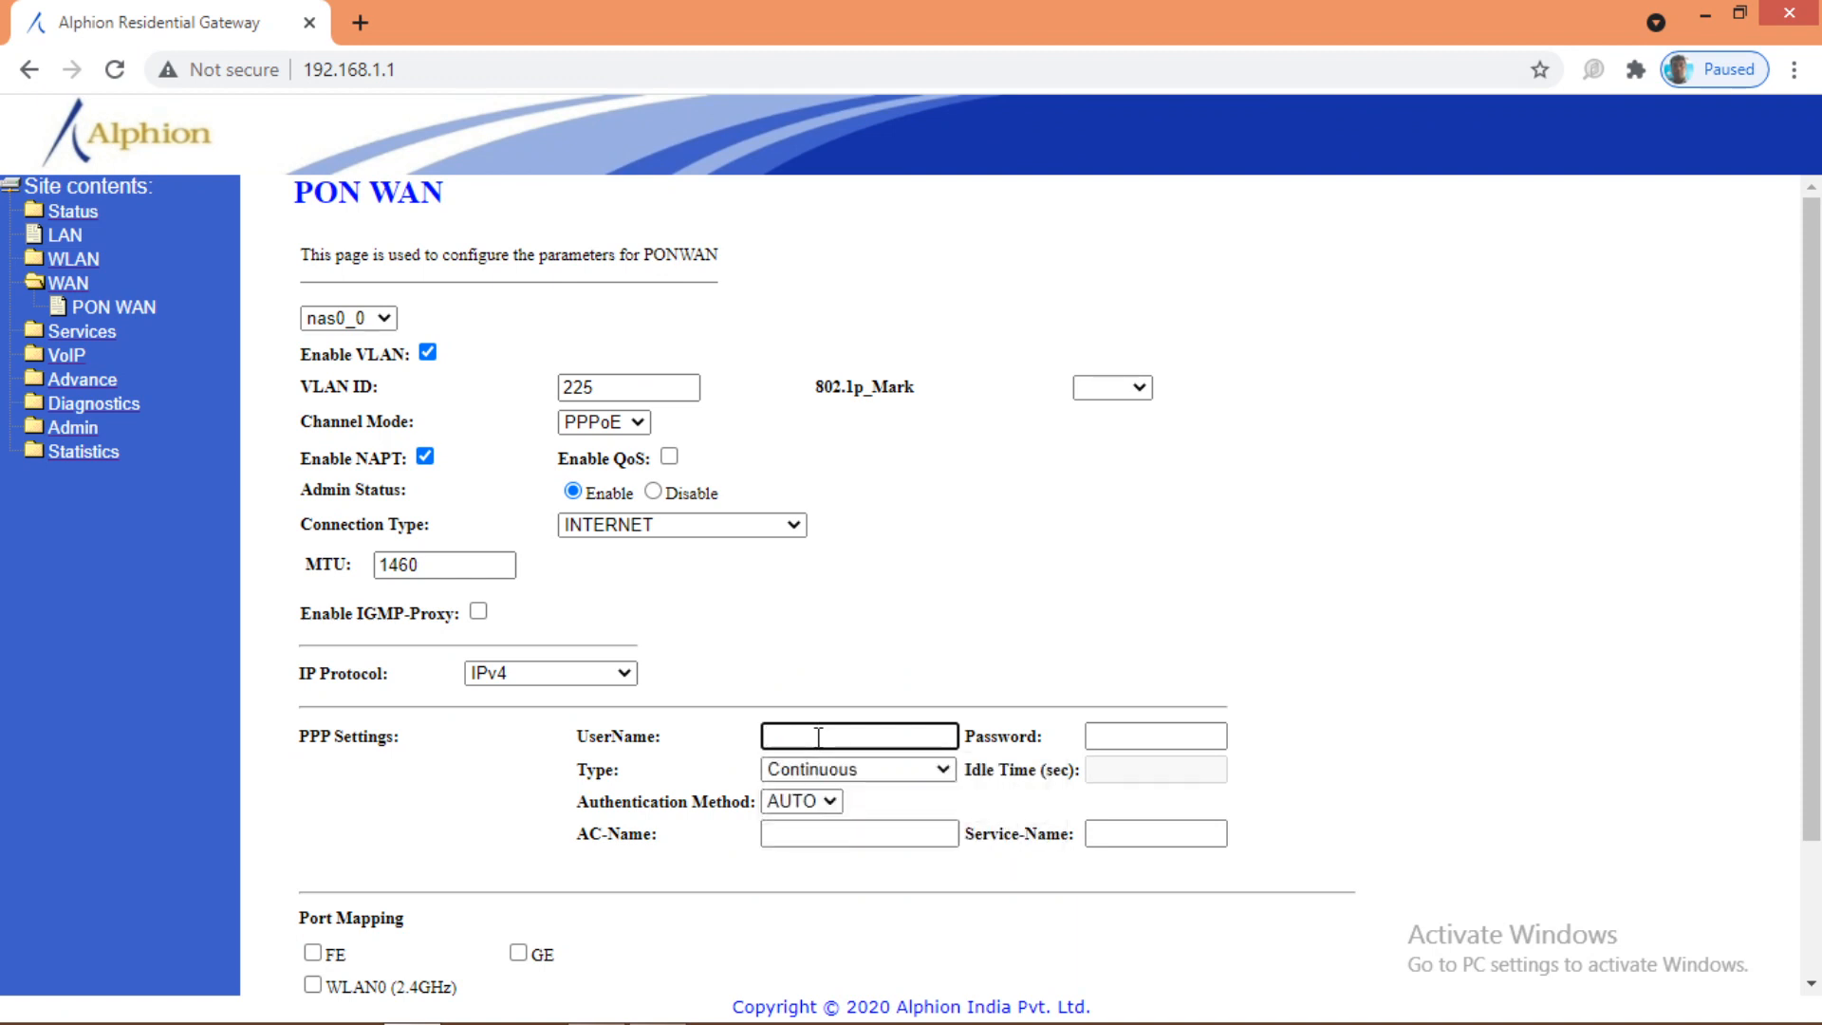
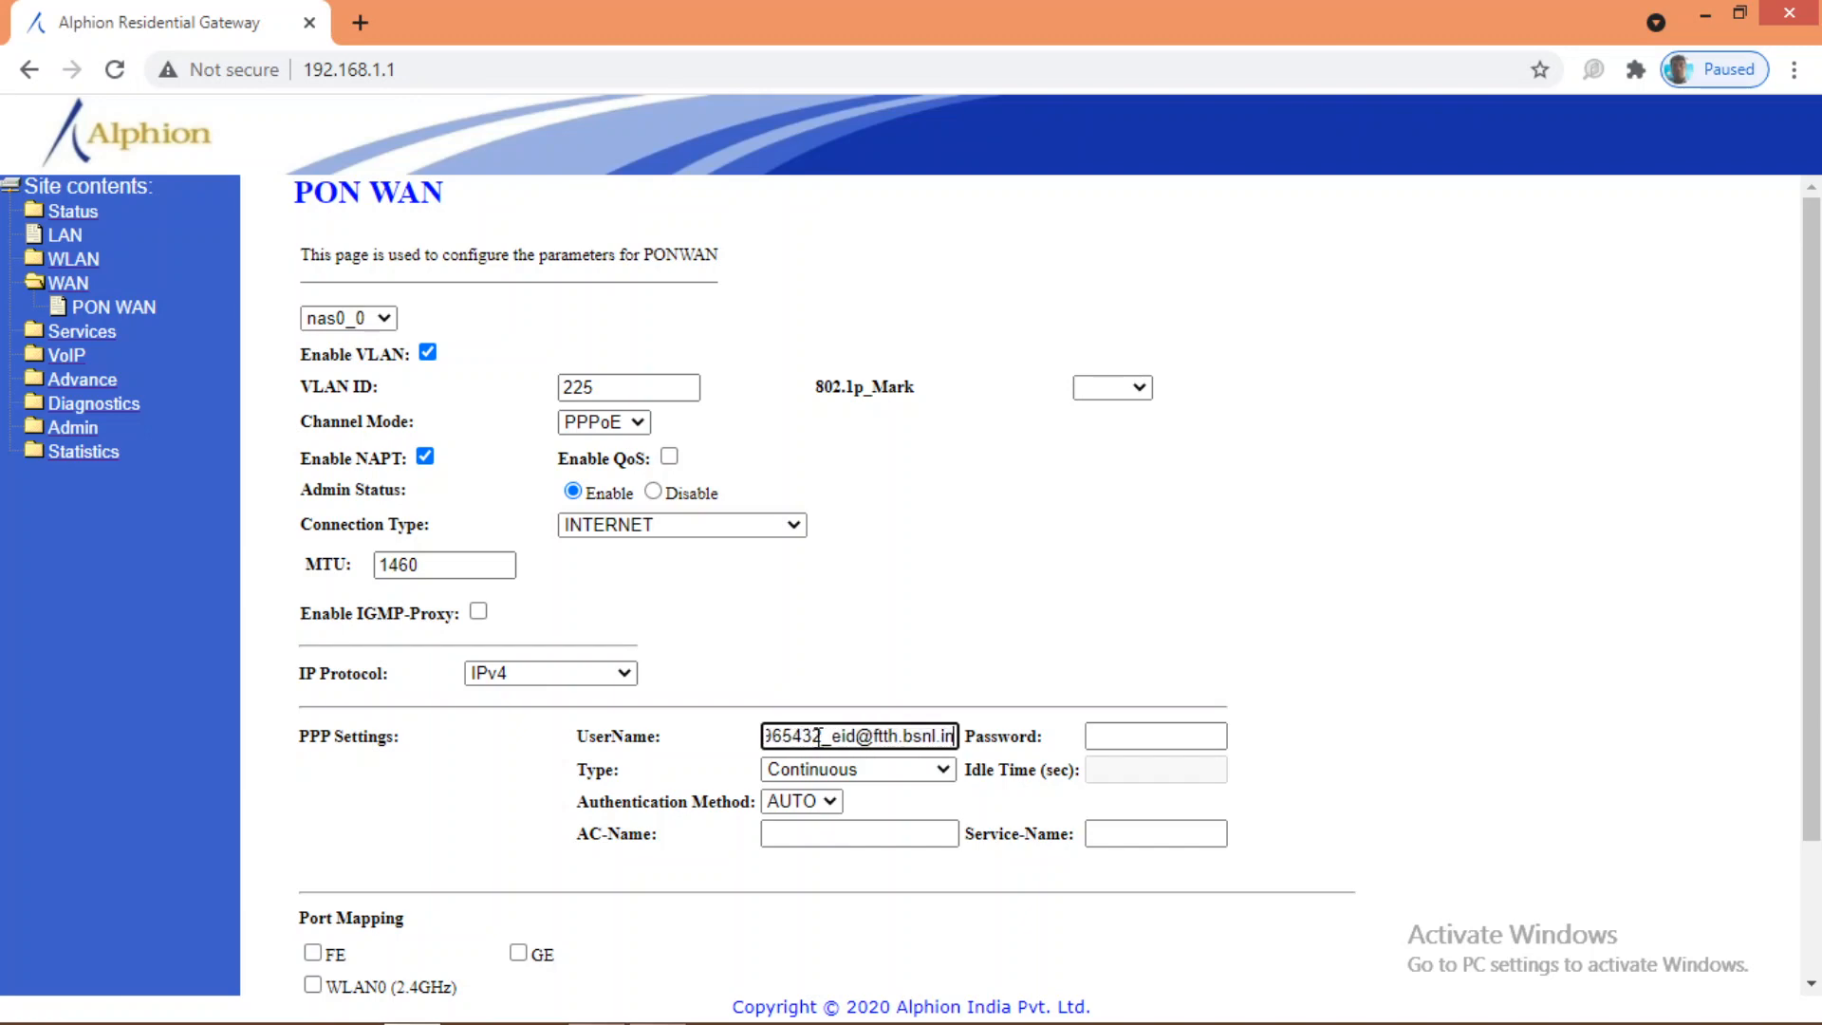
left_click(1125, 739)
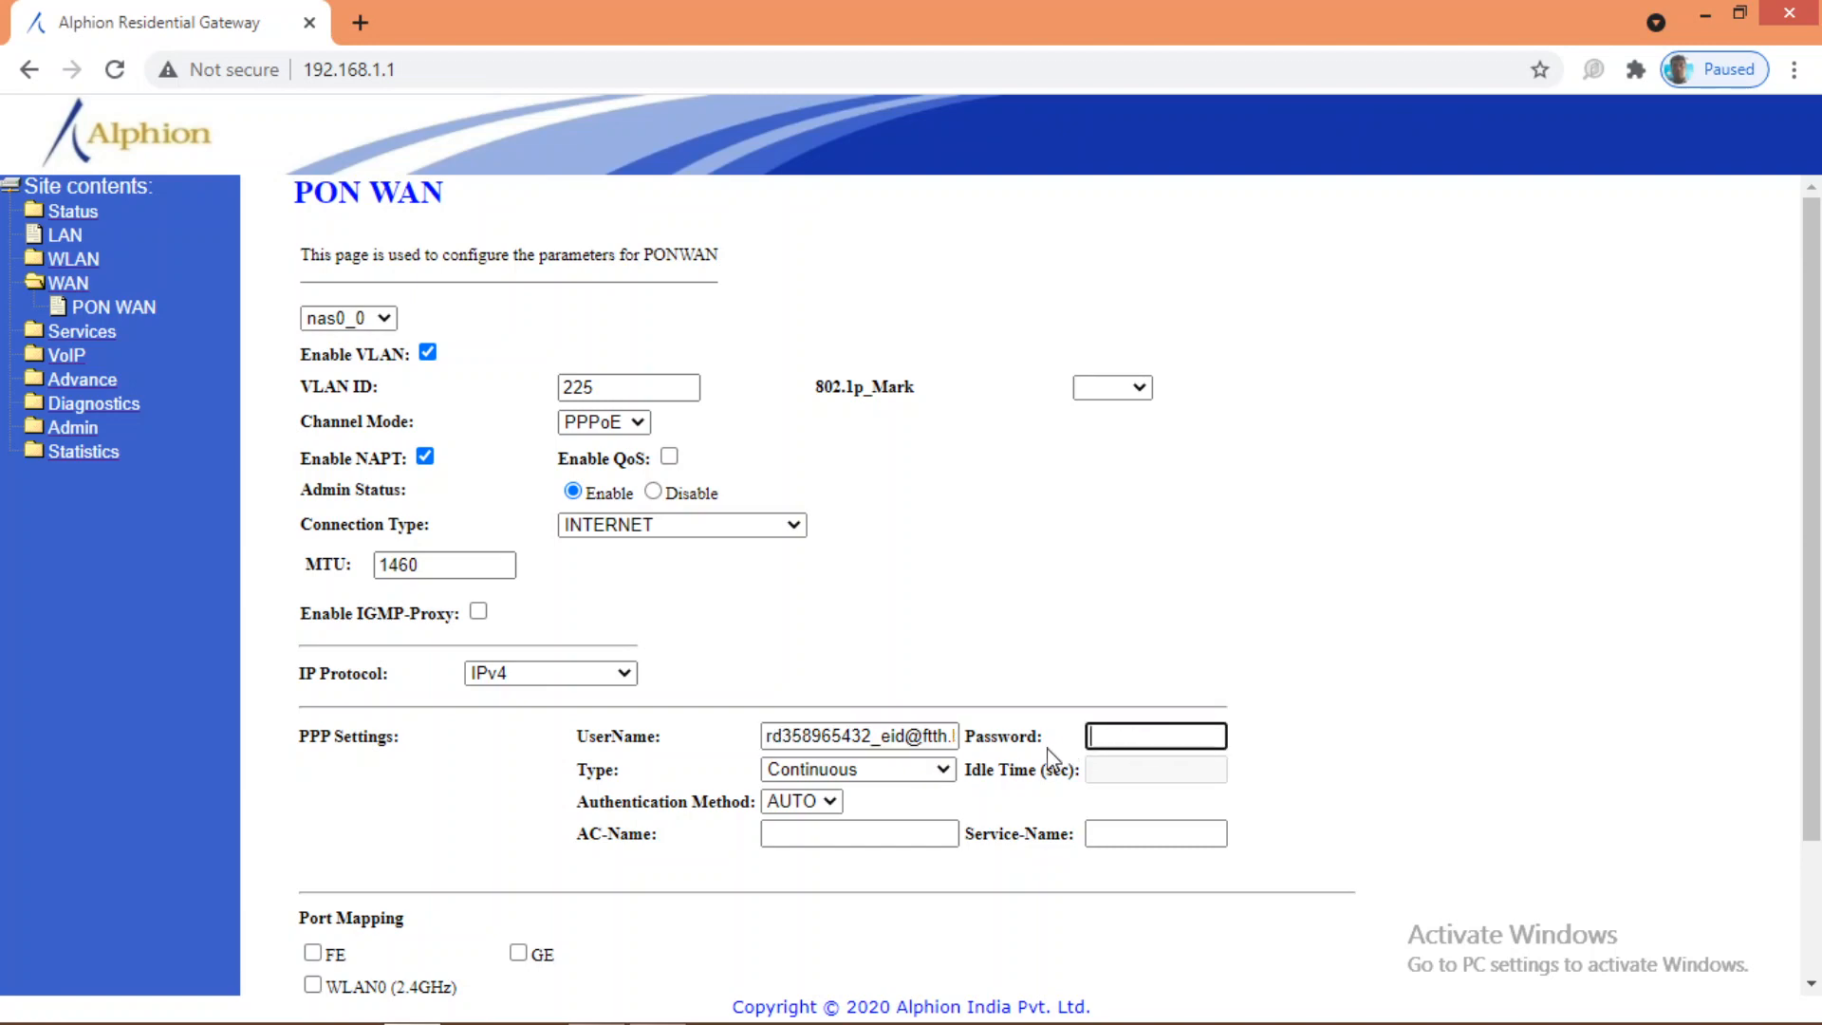
type("•••••")
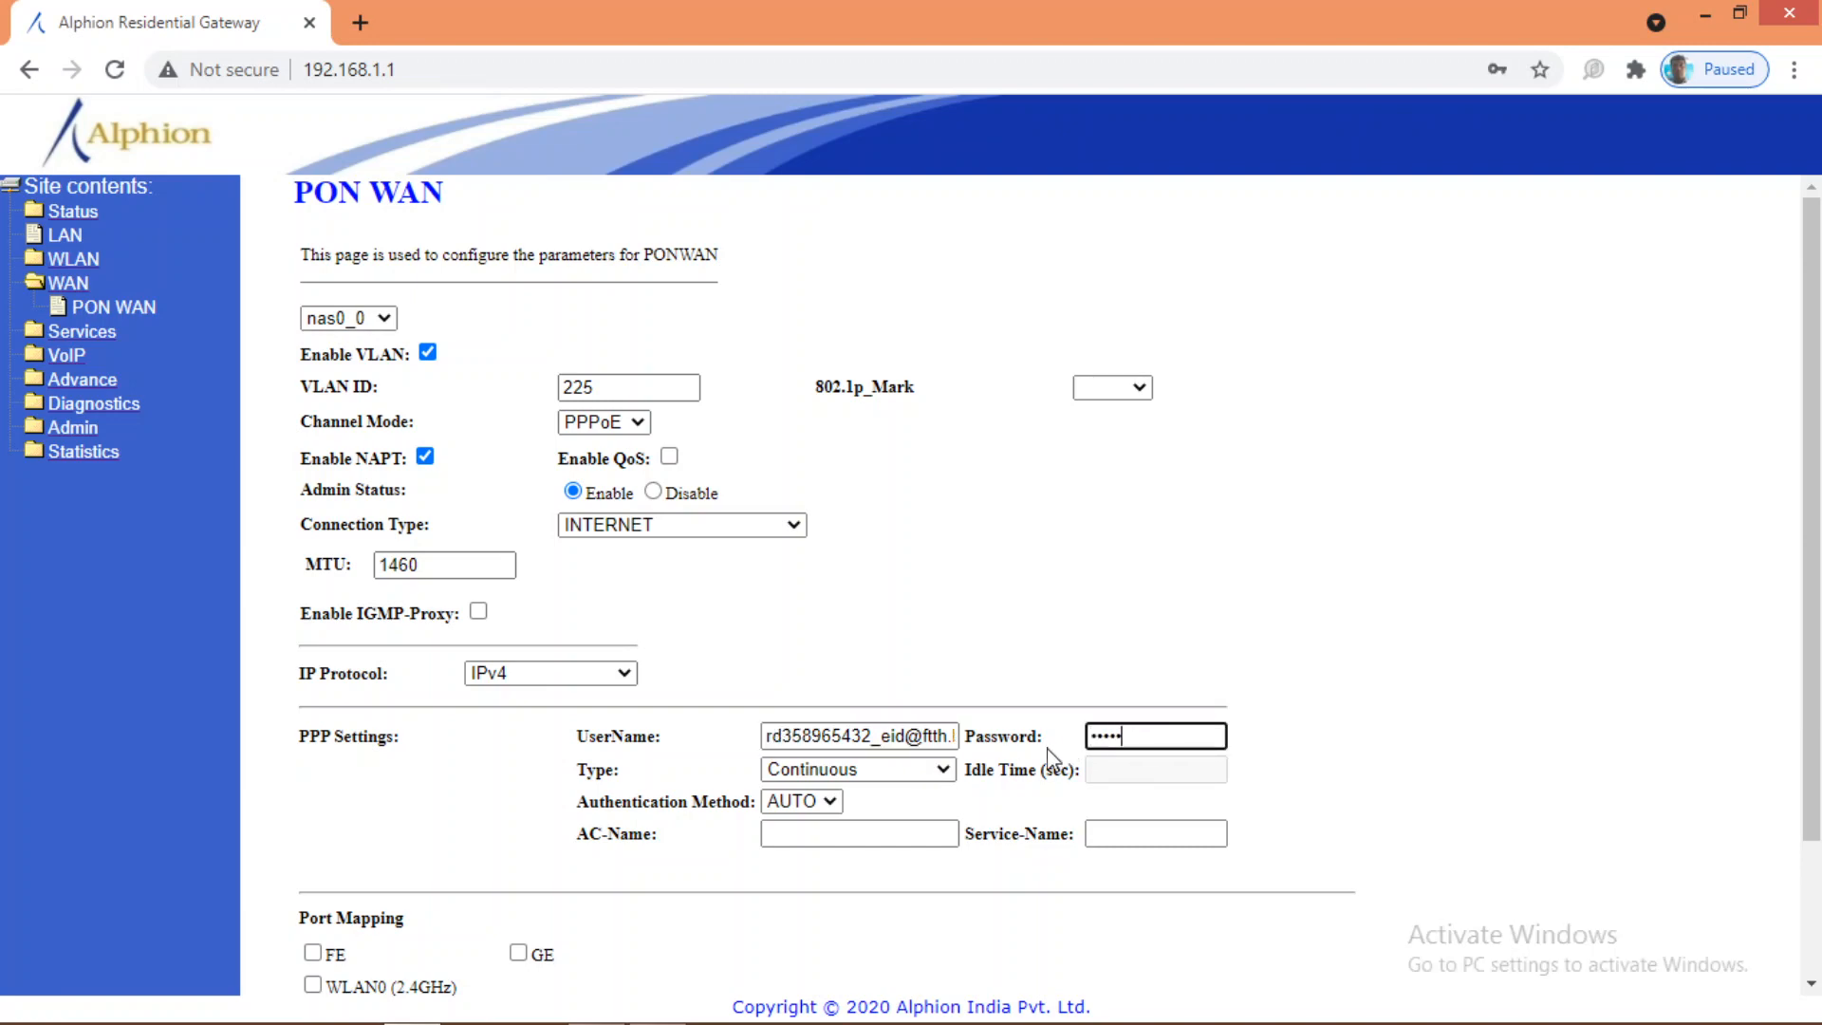
type("•••")
scroll(599, 649, "down", 2)
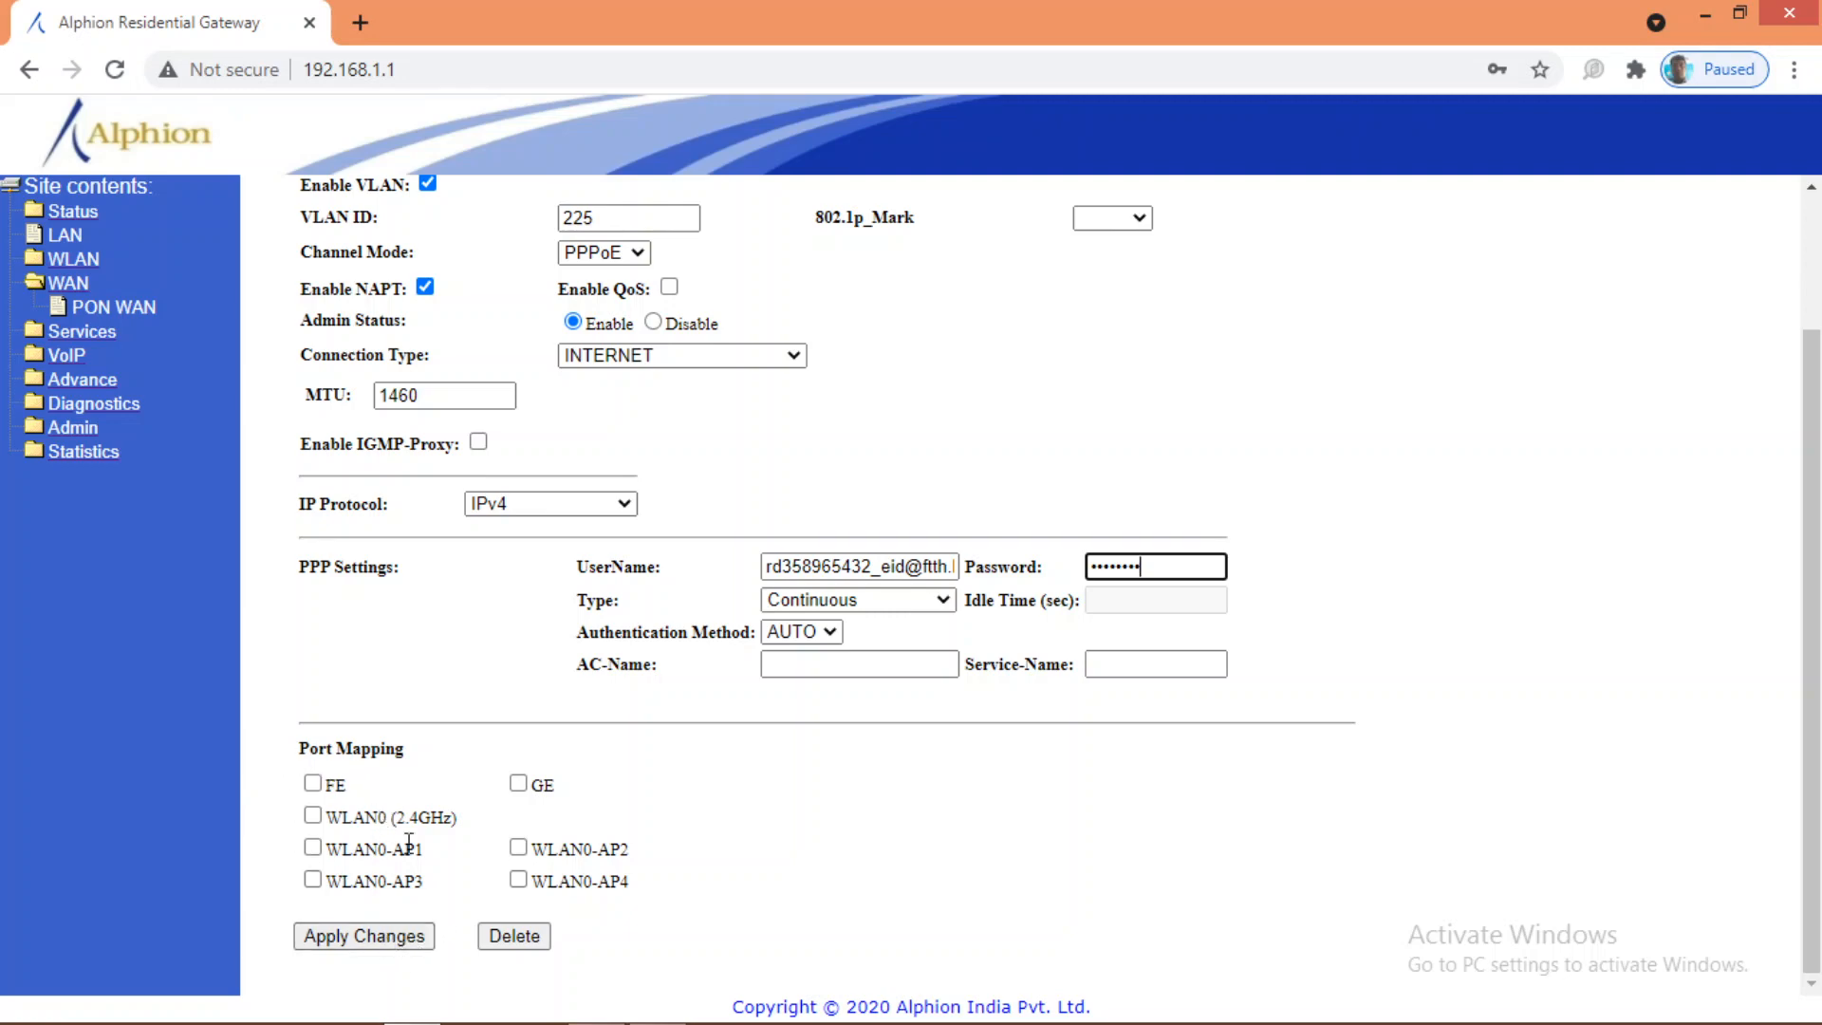
Step: Apply the PPPoE INTERNET link settings, declining the browser's offer to save the password
left_click(385, 940)
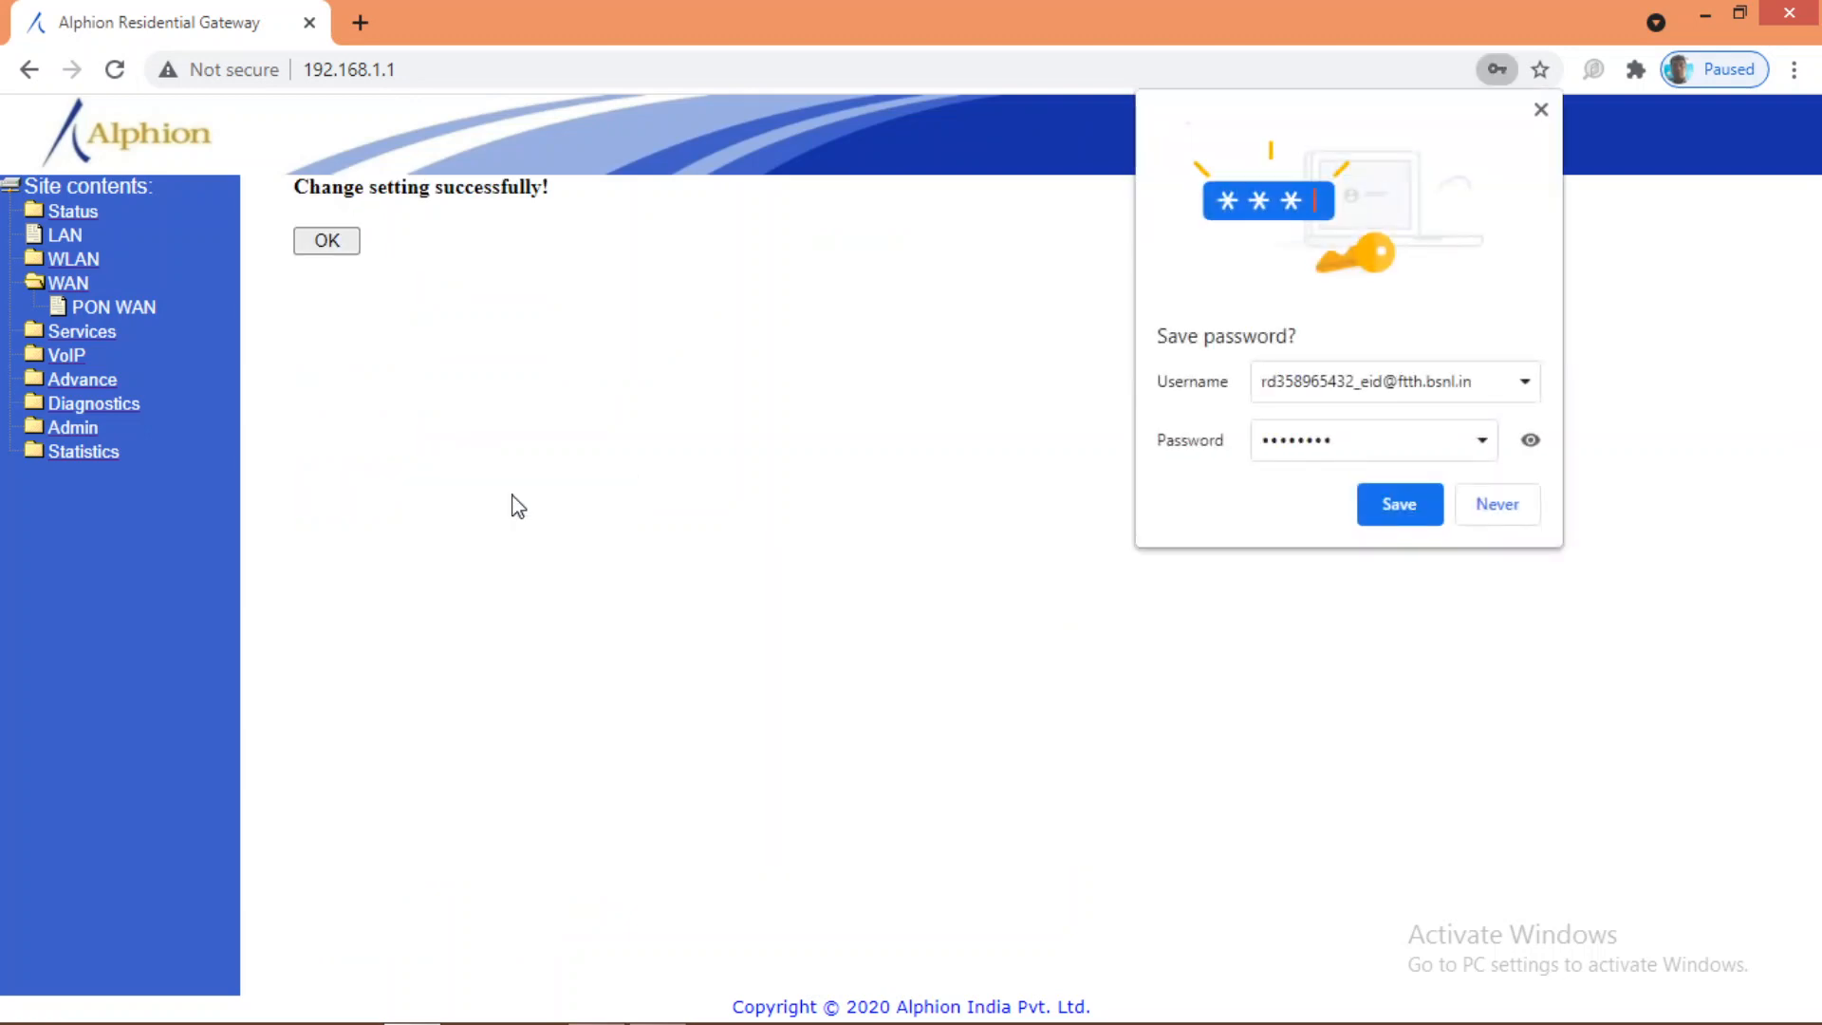
left_click(1482, 513)
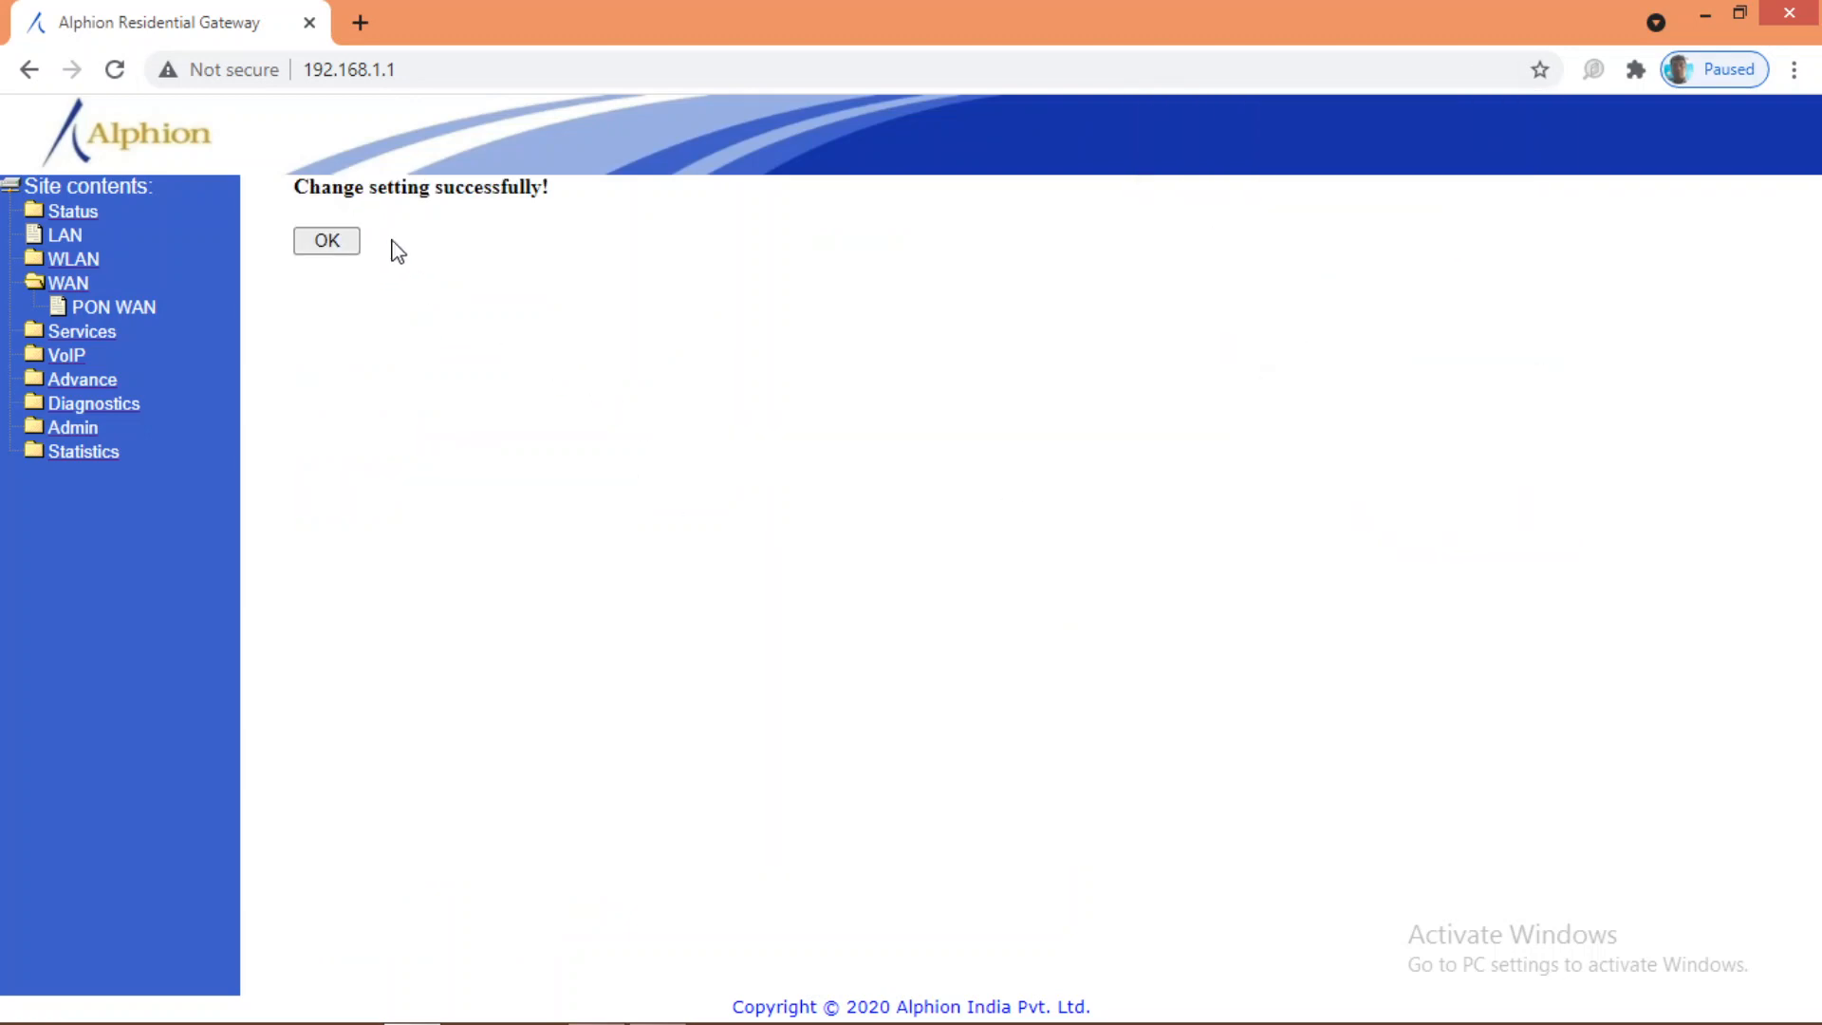
left_click(327, 242)
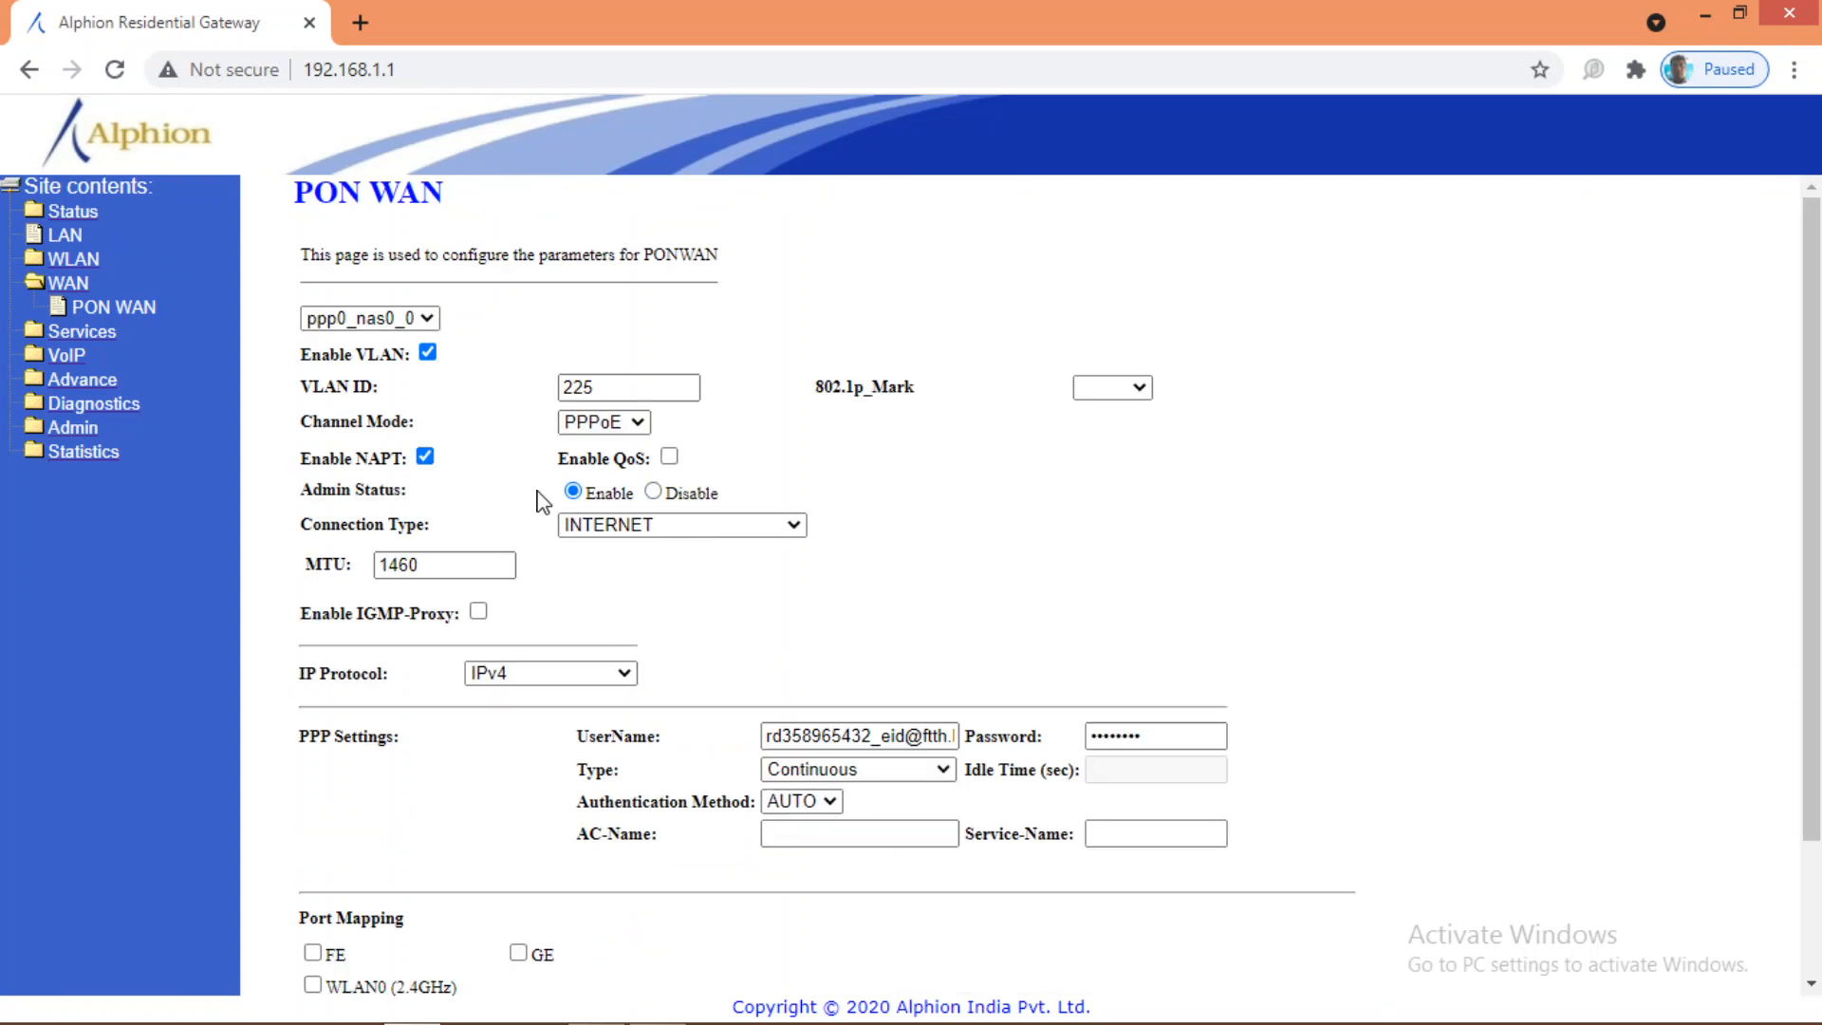
Step: Choose 'new link' in the WAN connection list to start a fresh link form
left_click(428, 320)
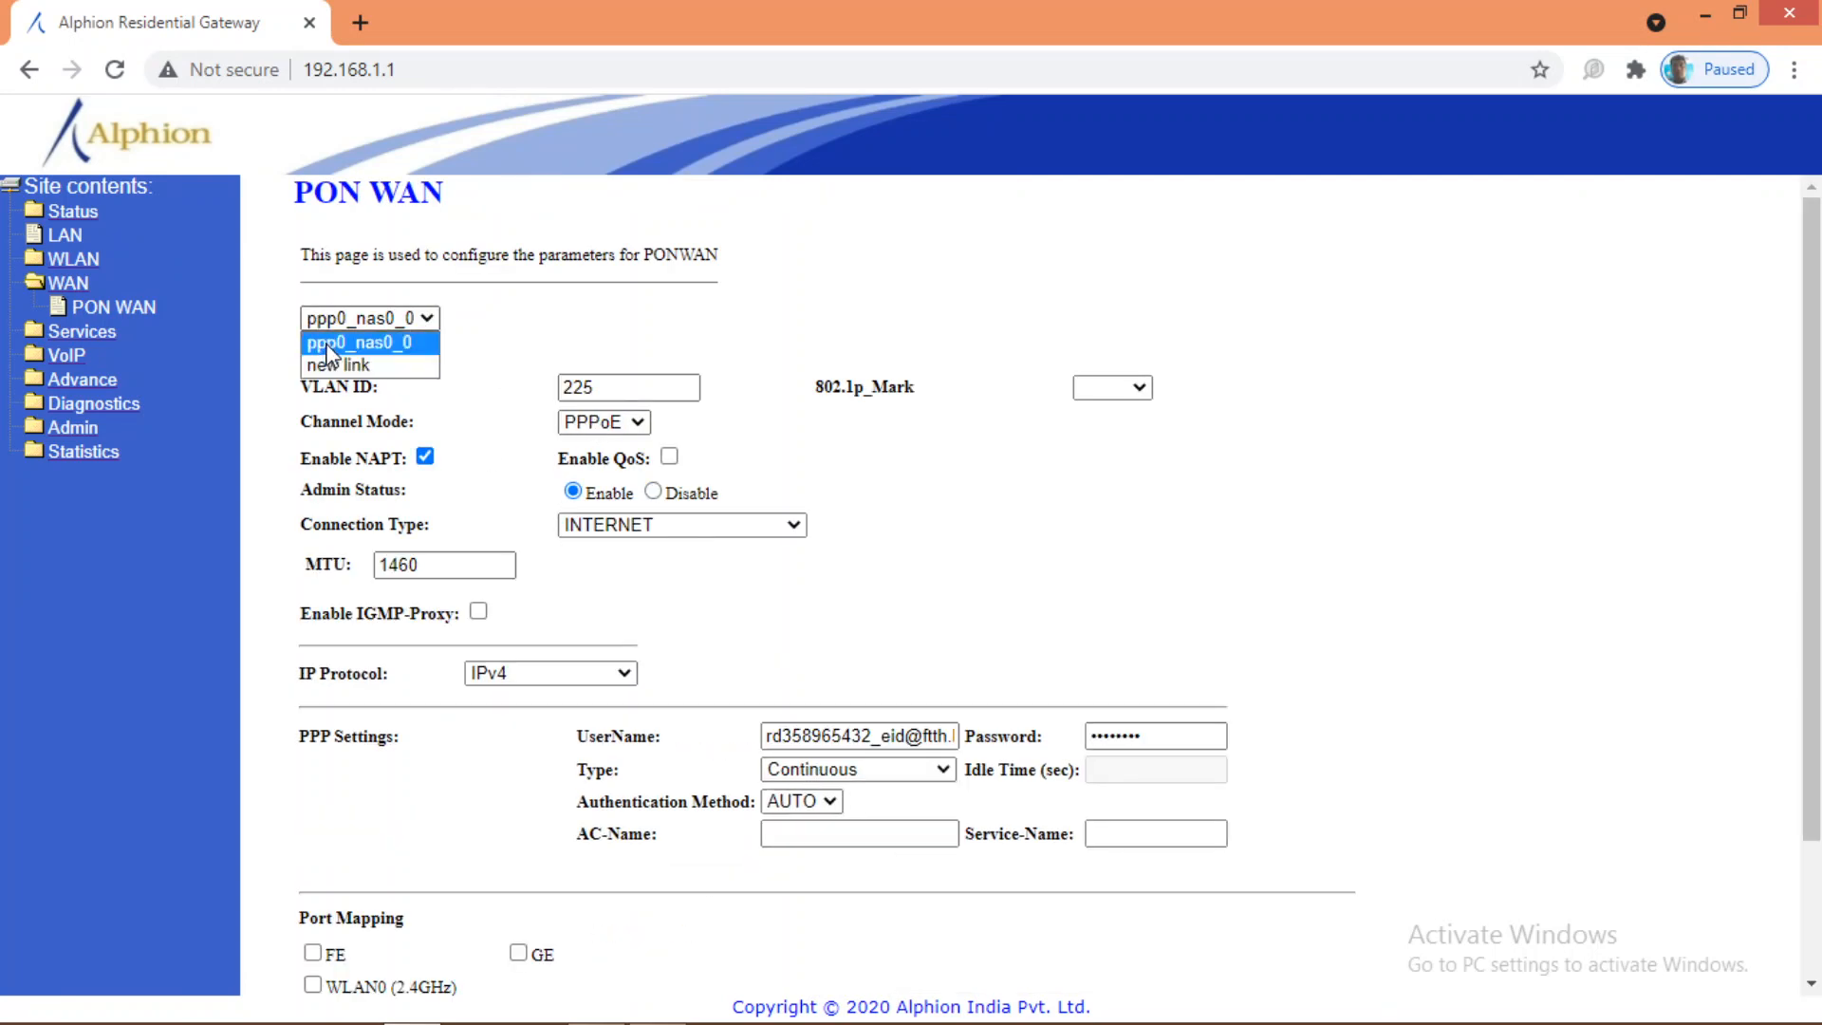
left_click(365, 342)
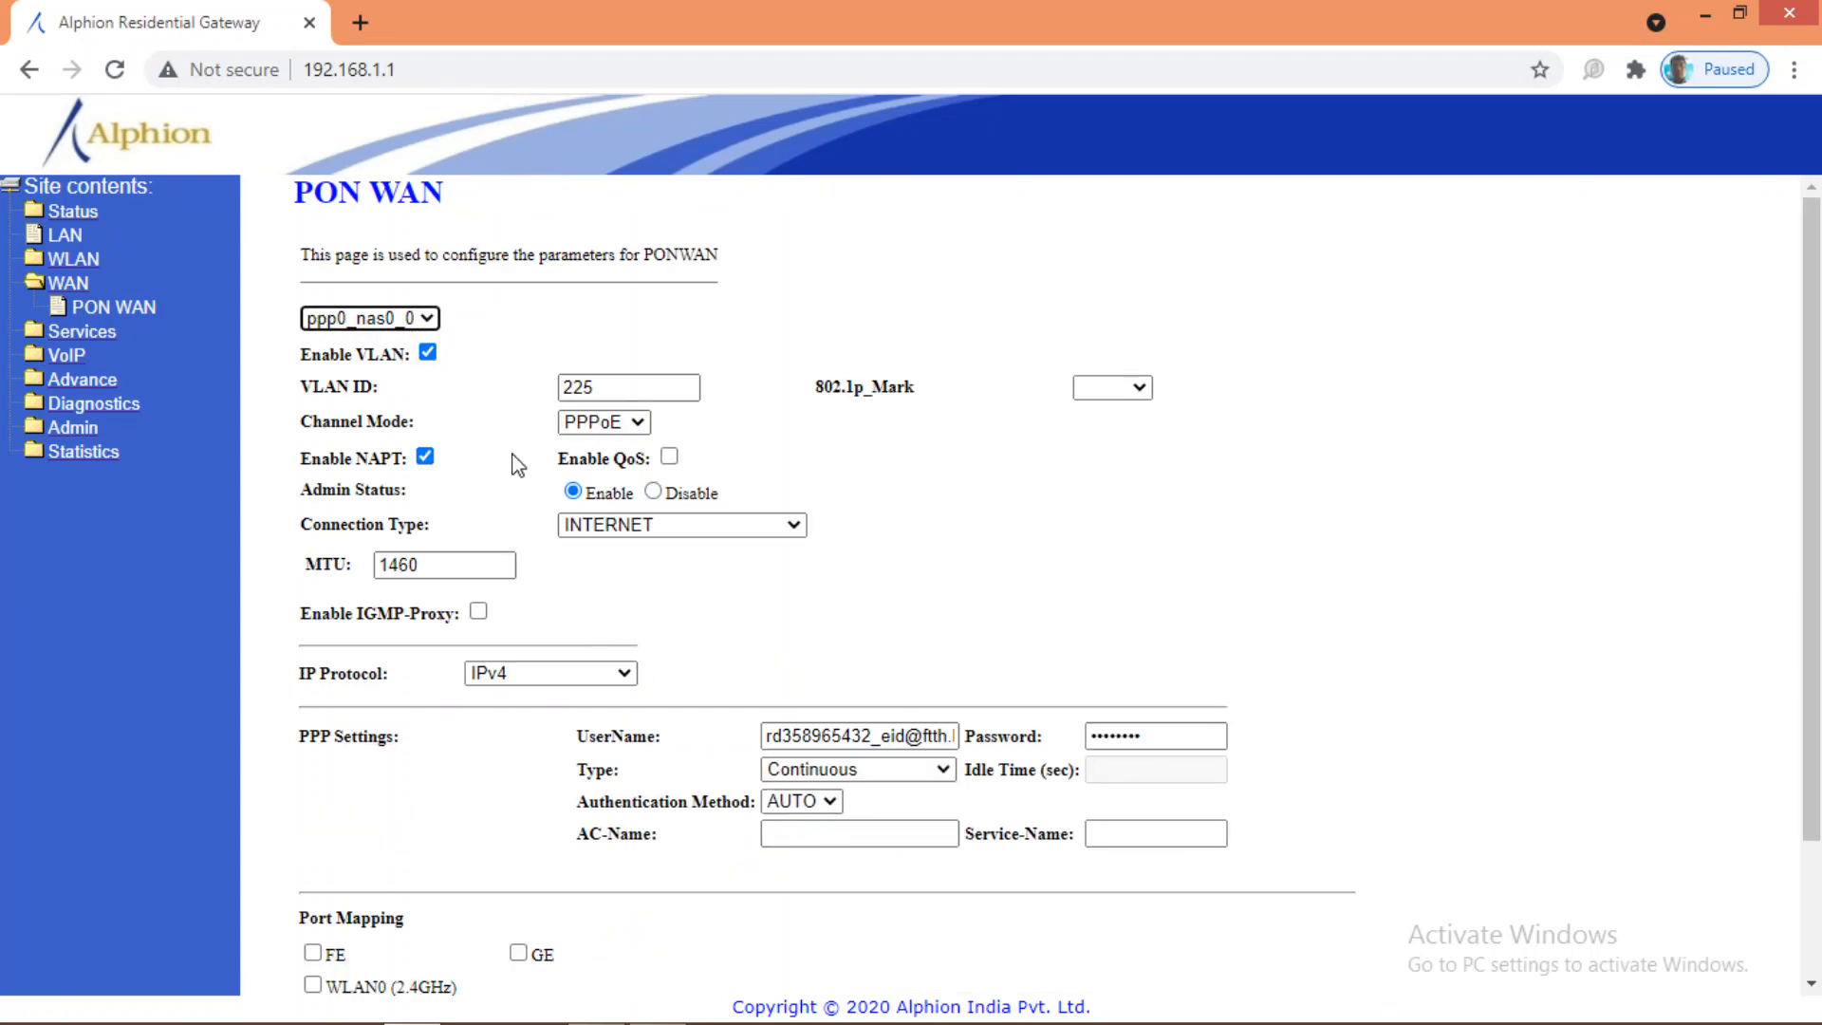
left_click(430, 320)
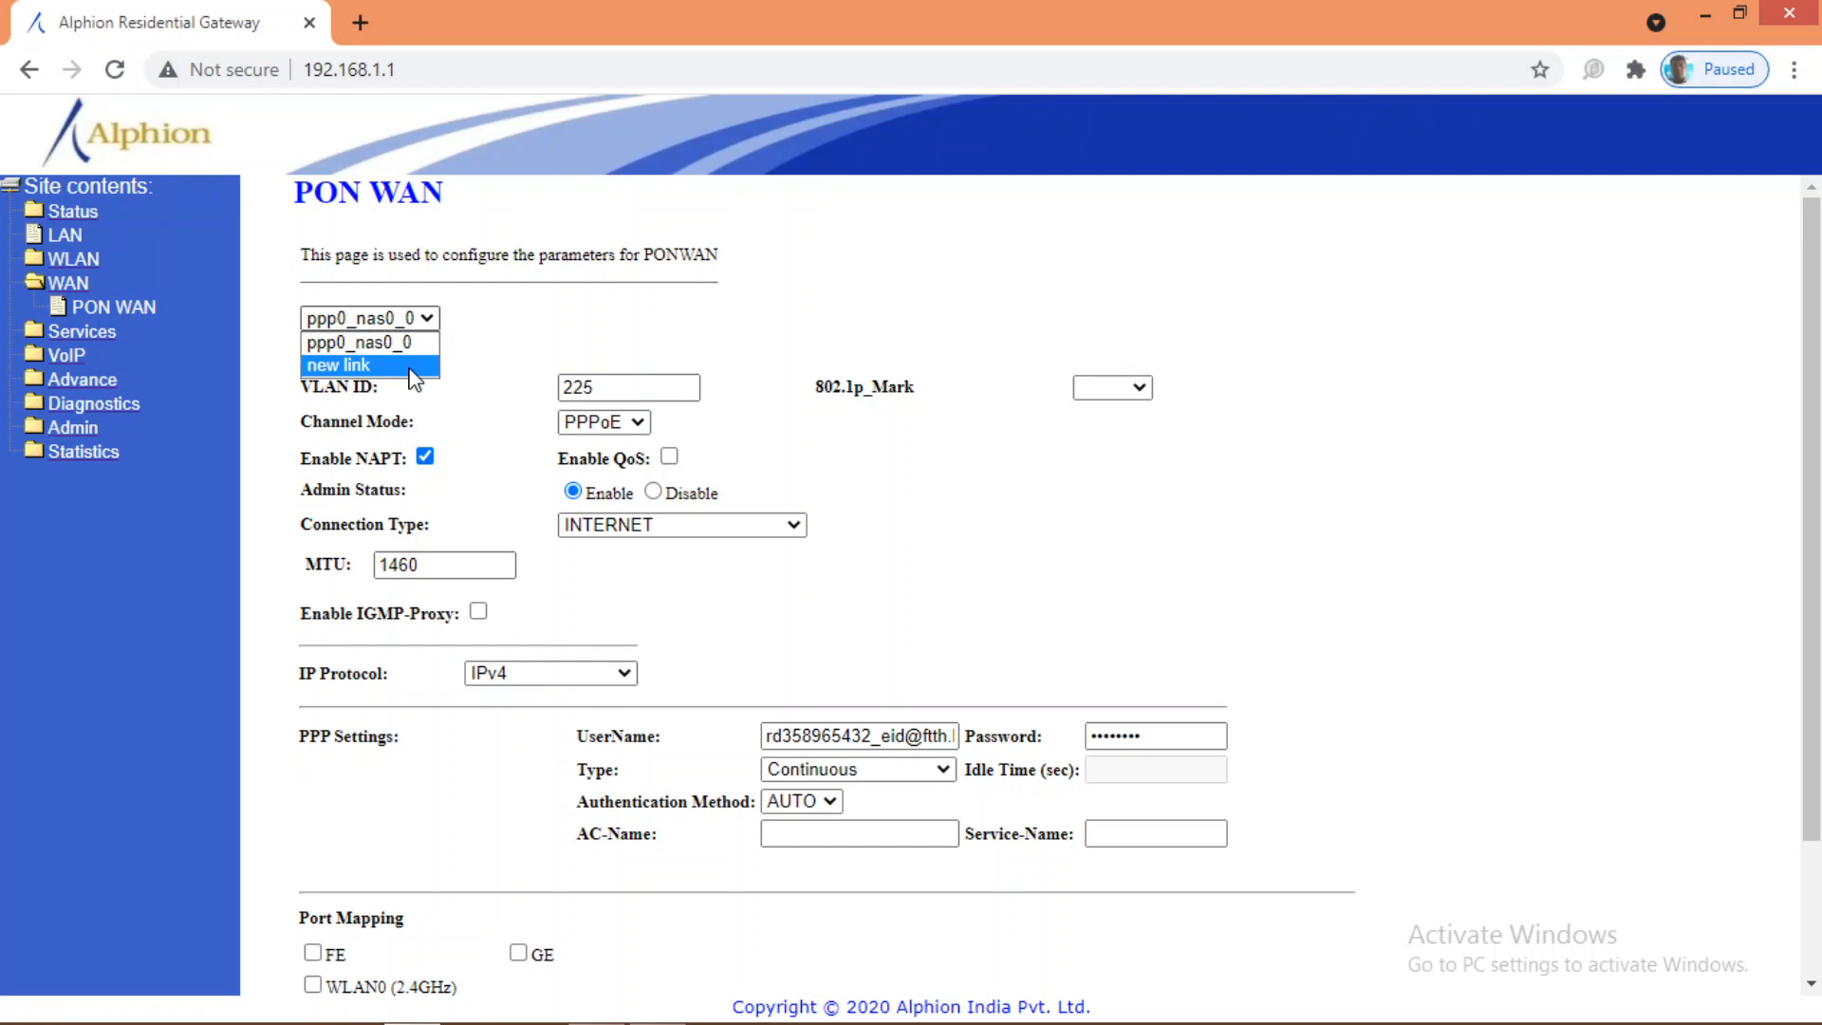
left_click(414, 366)
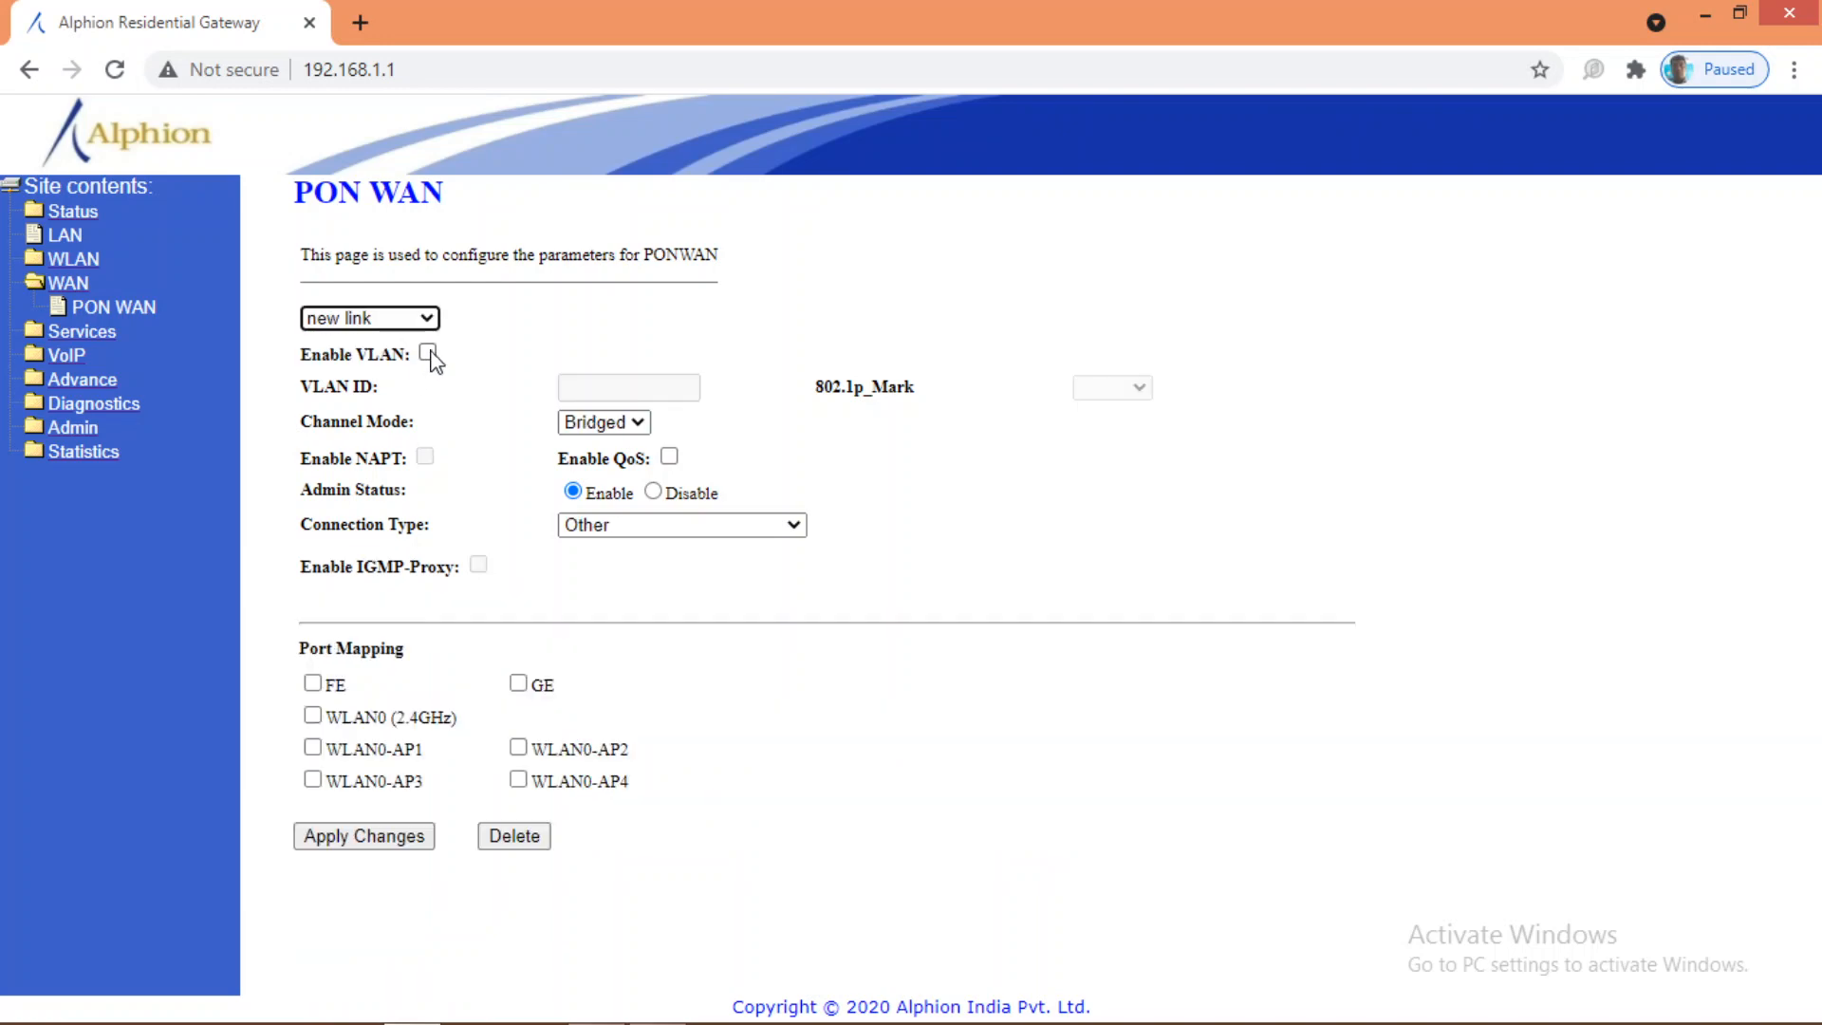
Step: Enable VLAN on the new link and enter VLAN ID 1849
left_click(428, 353)
left_click(609, 387)
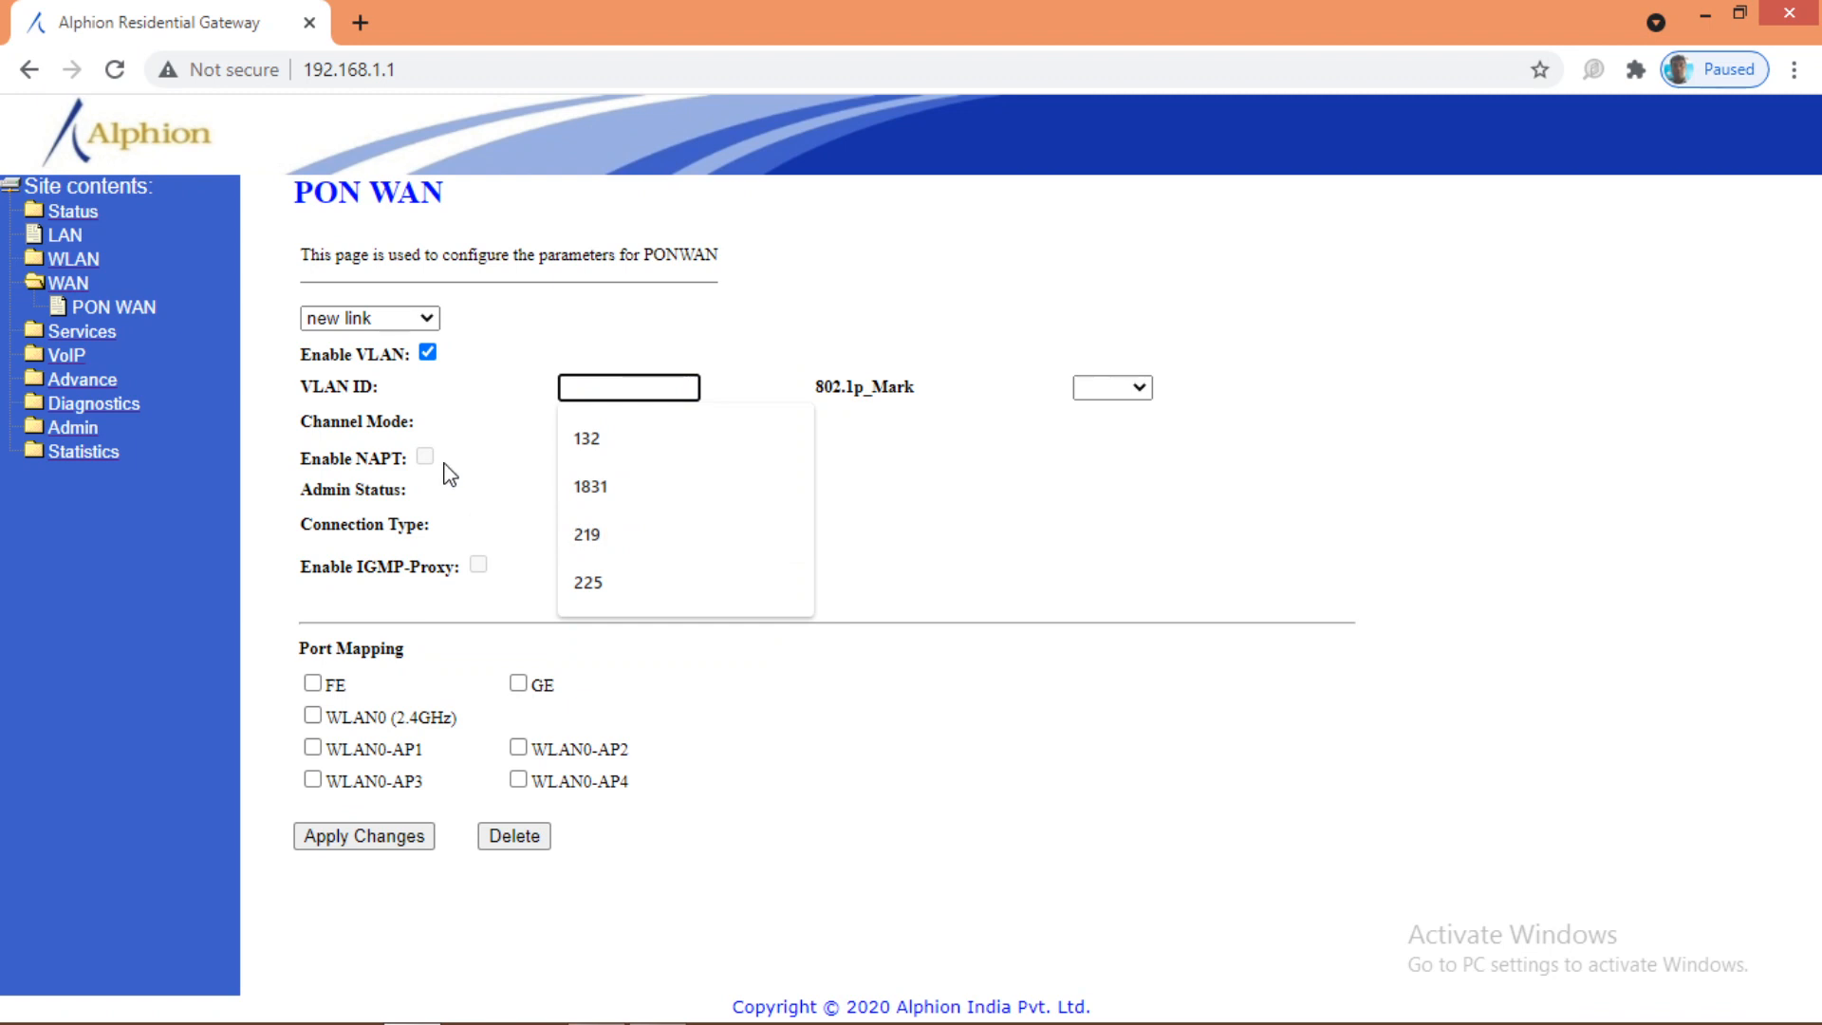
type("16")
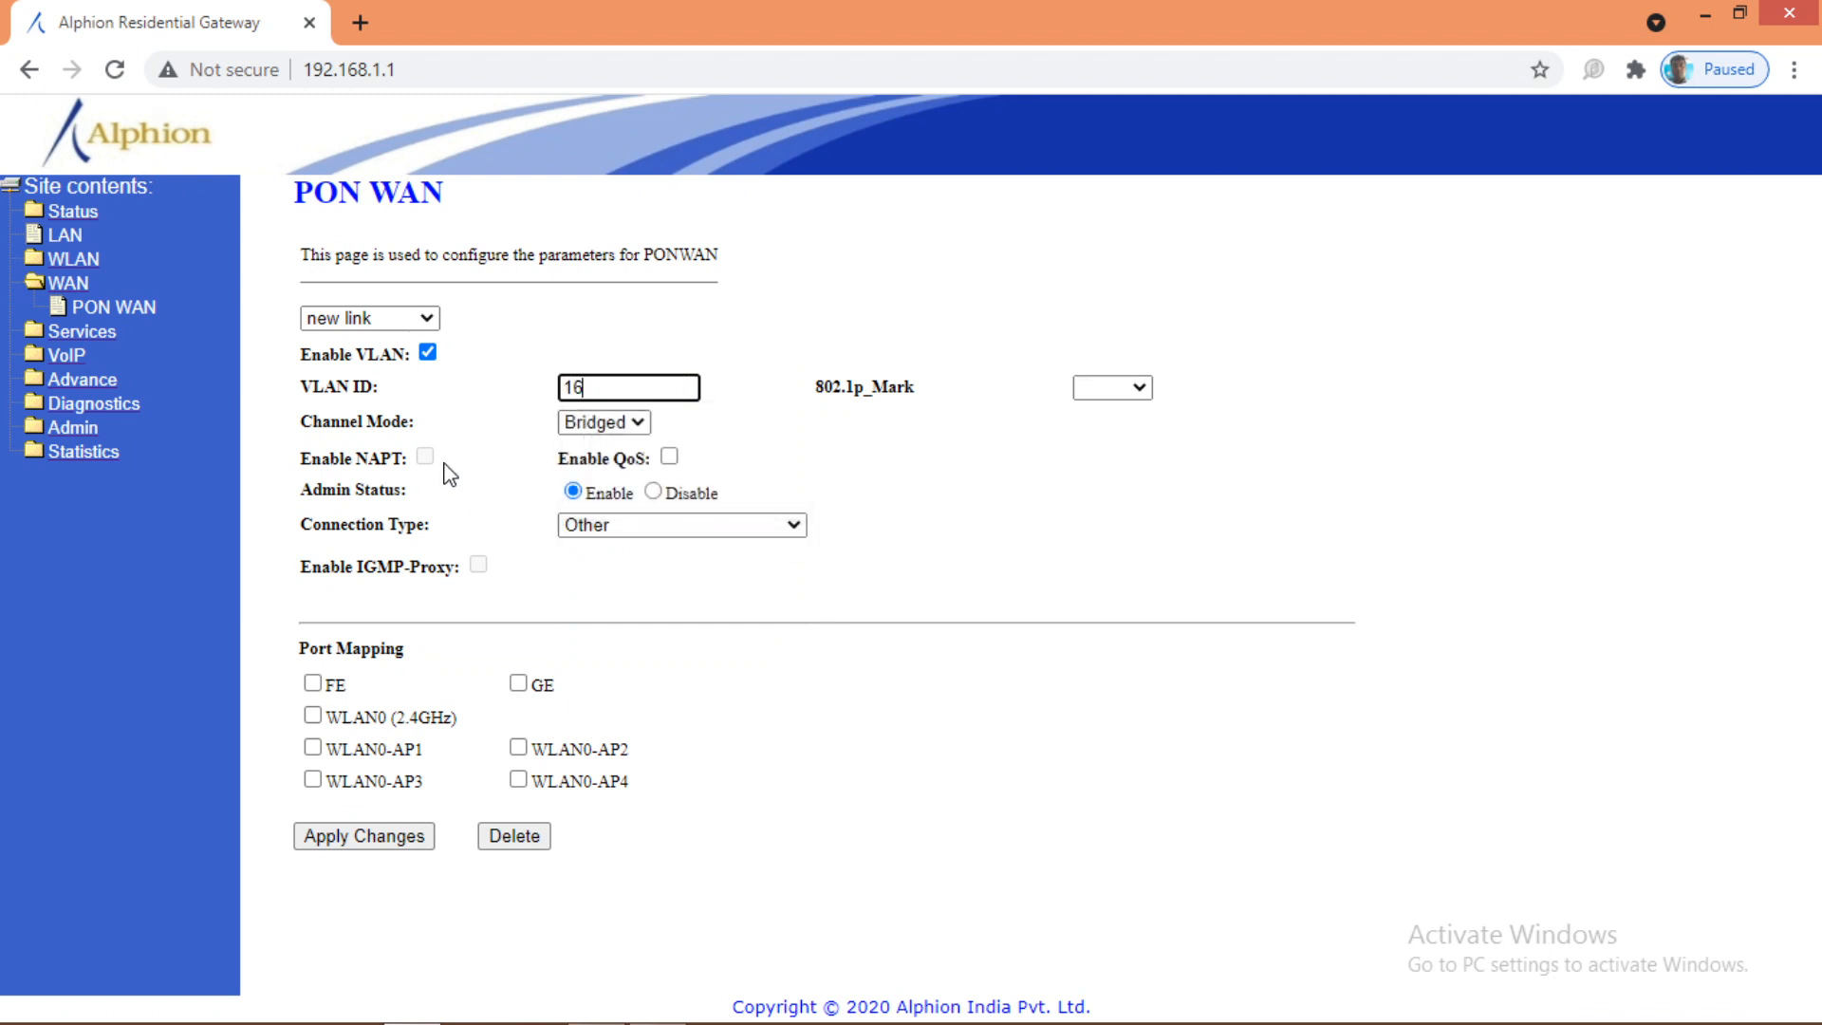
key("BackSpace")
type("83")
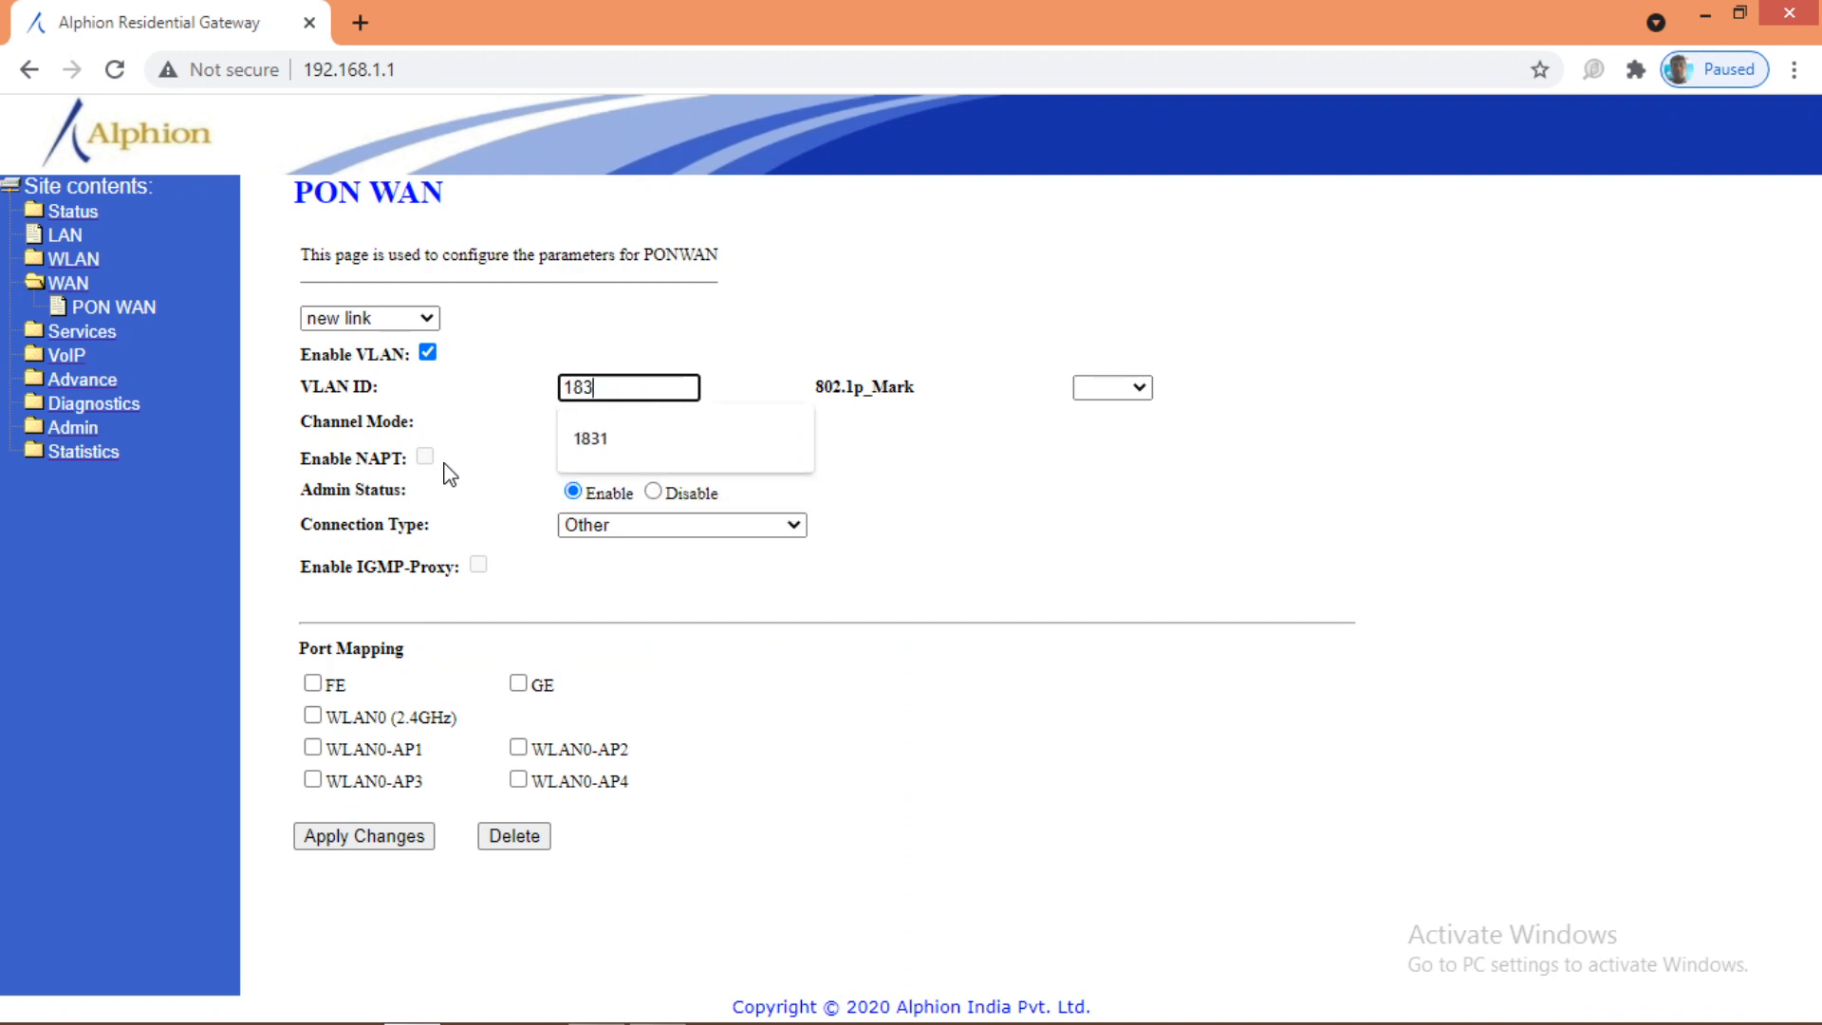
type("8")
key("BackSpace")
type("1")
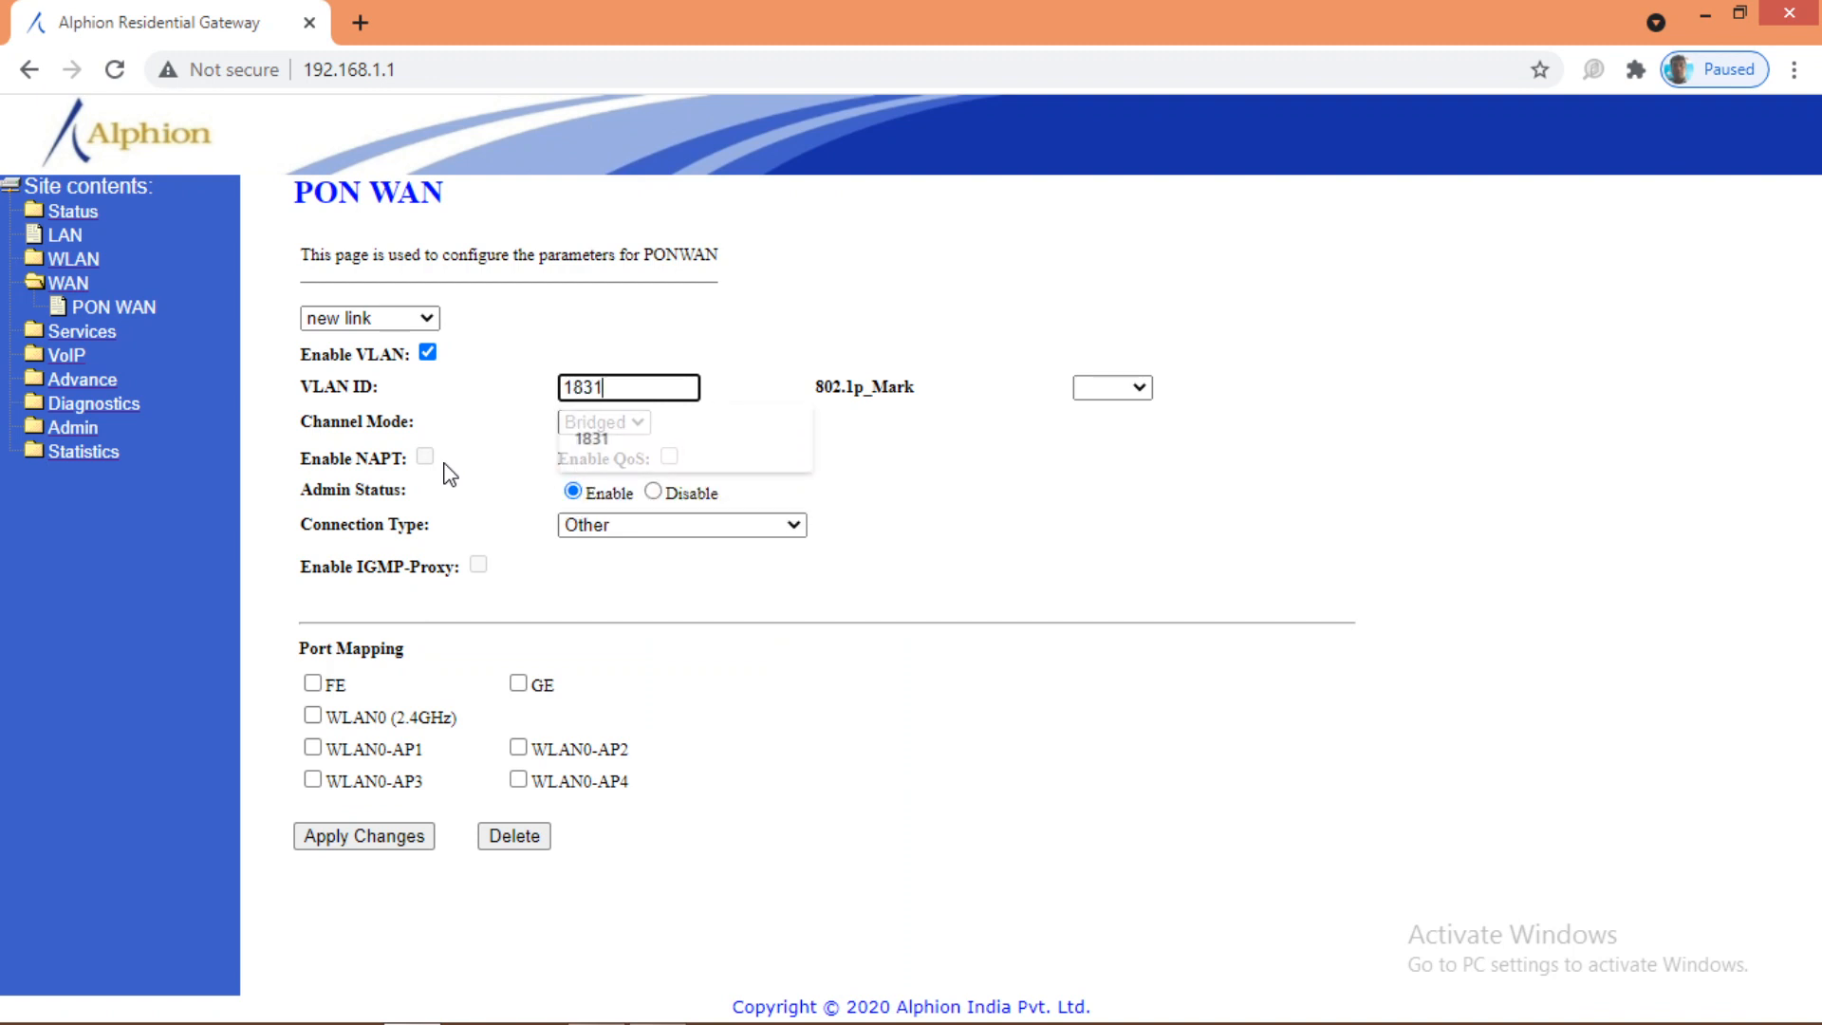
key("BackSpace")
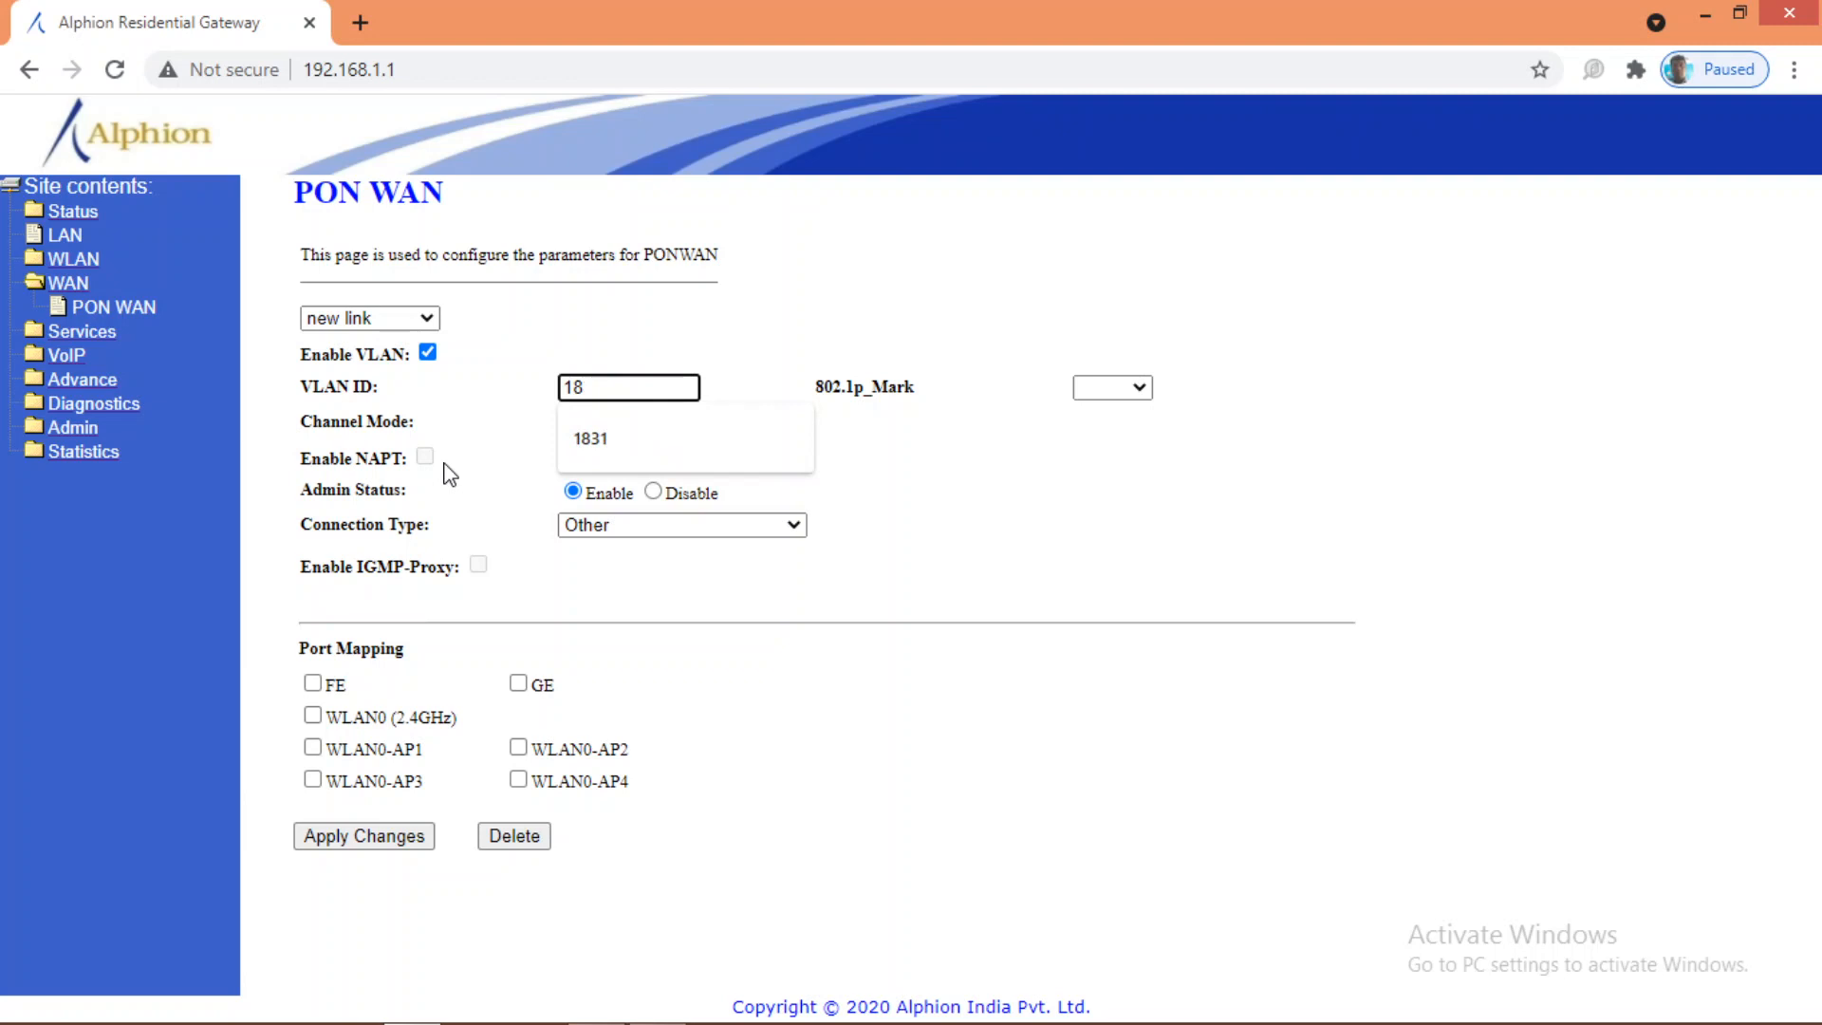
type("4")
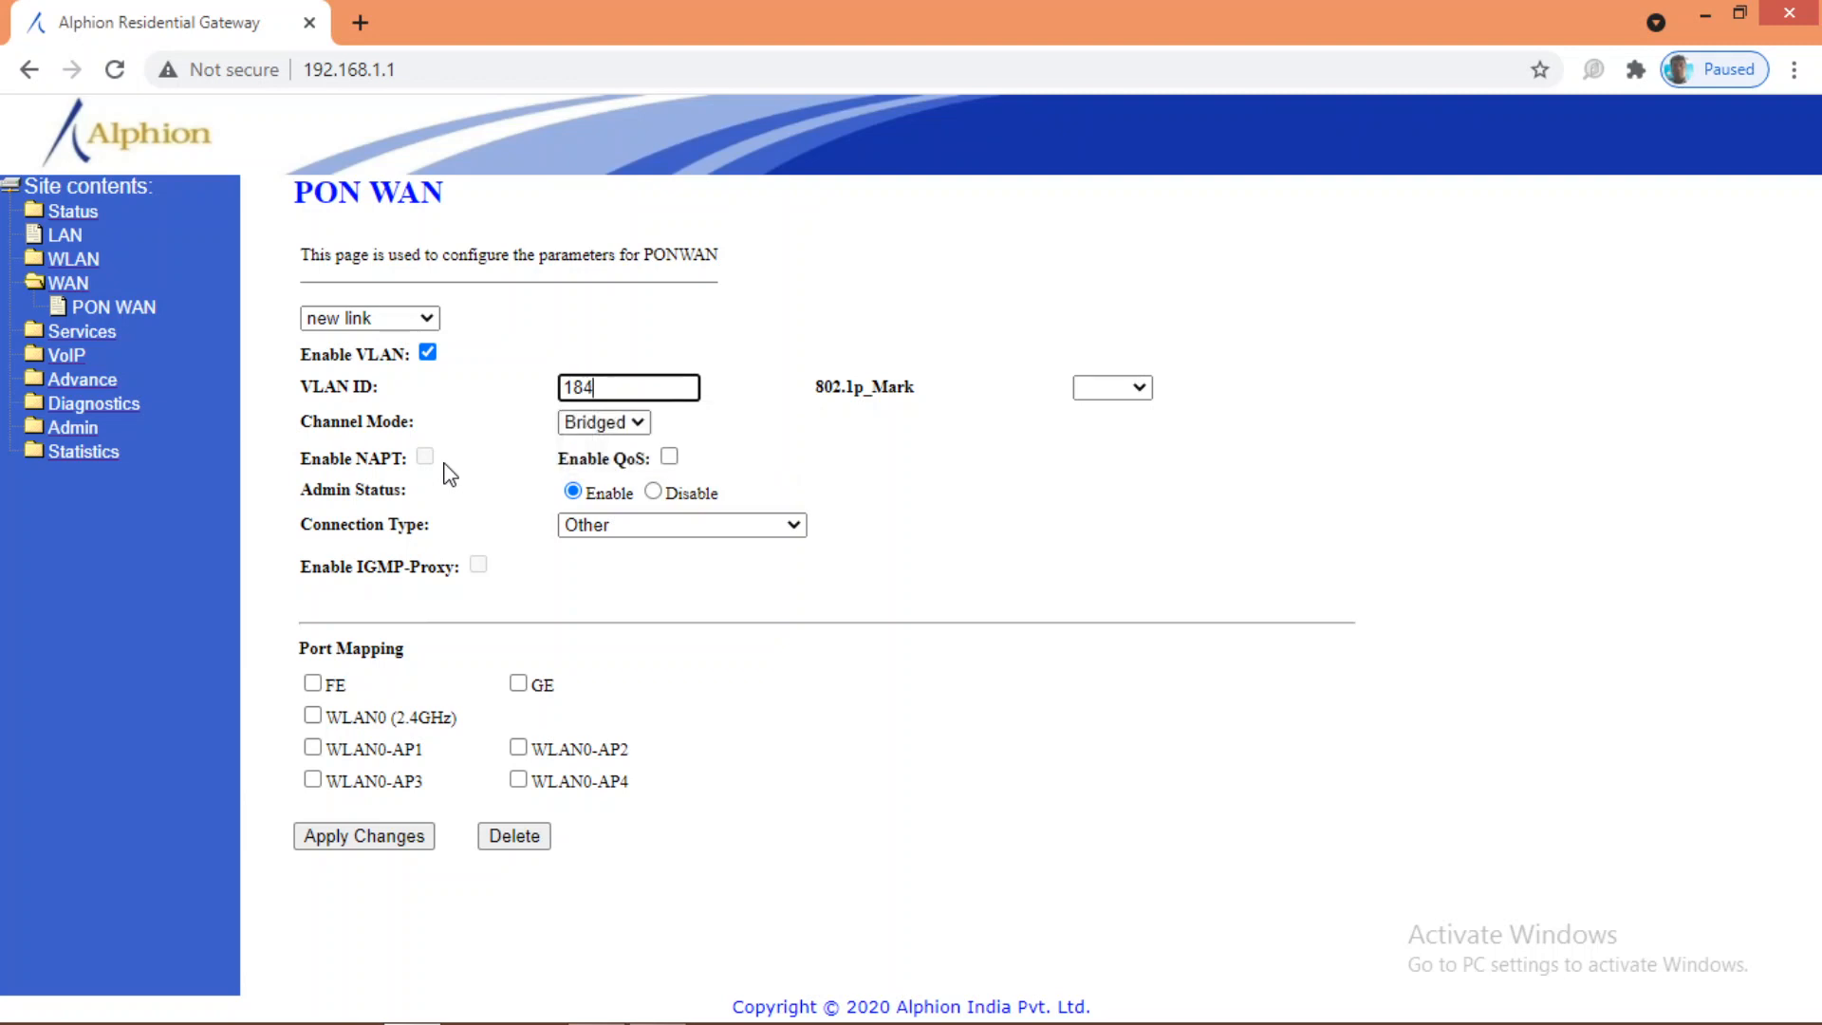
type("9")
left_click_drag(626, 389, 565, 391)
left_click(607, 423)
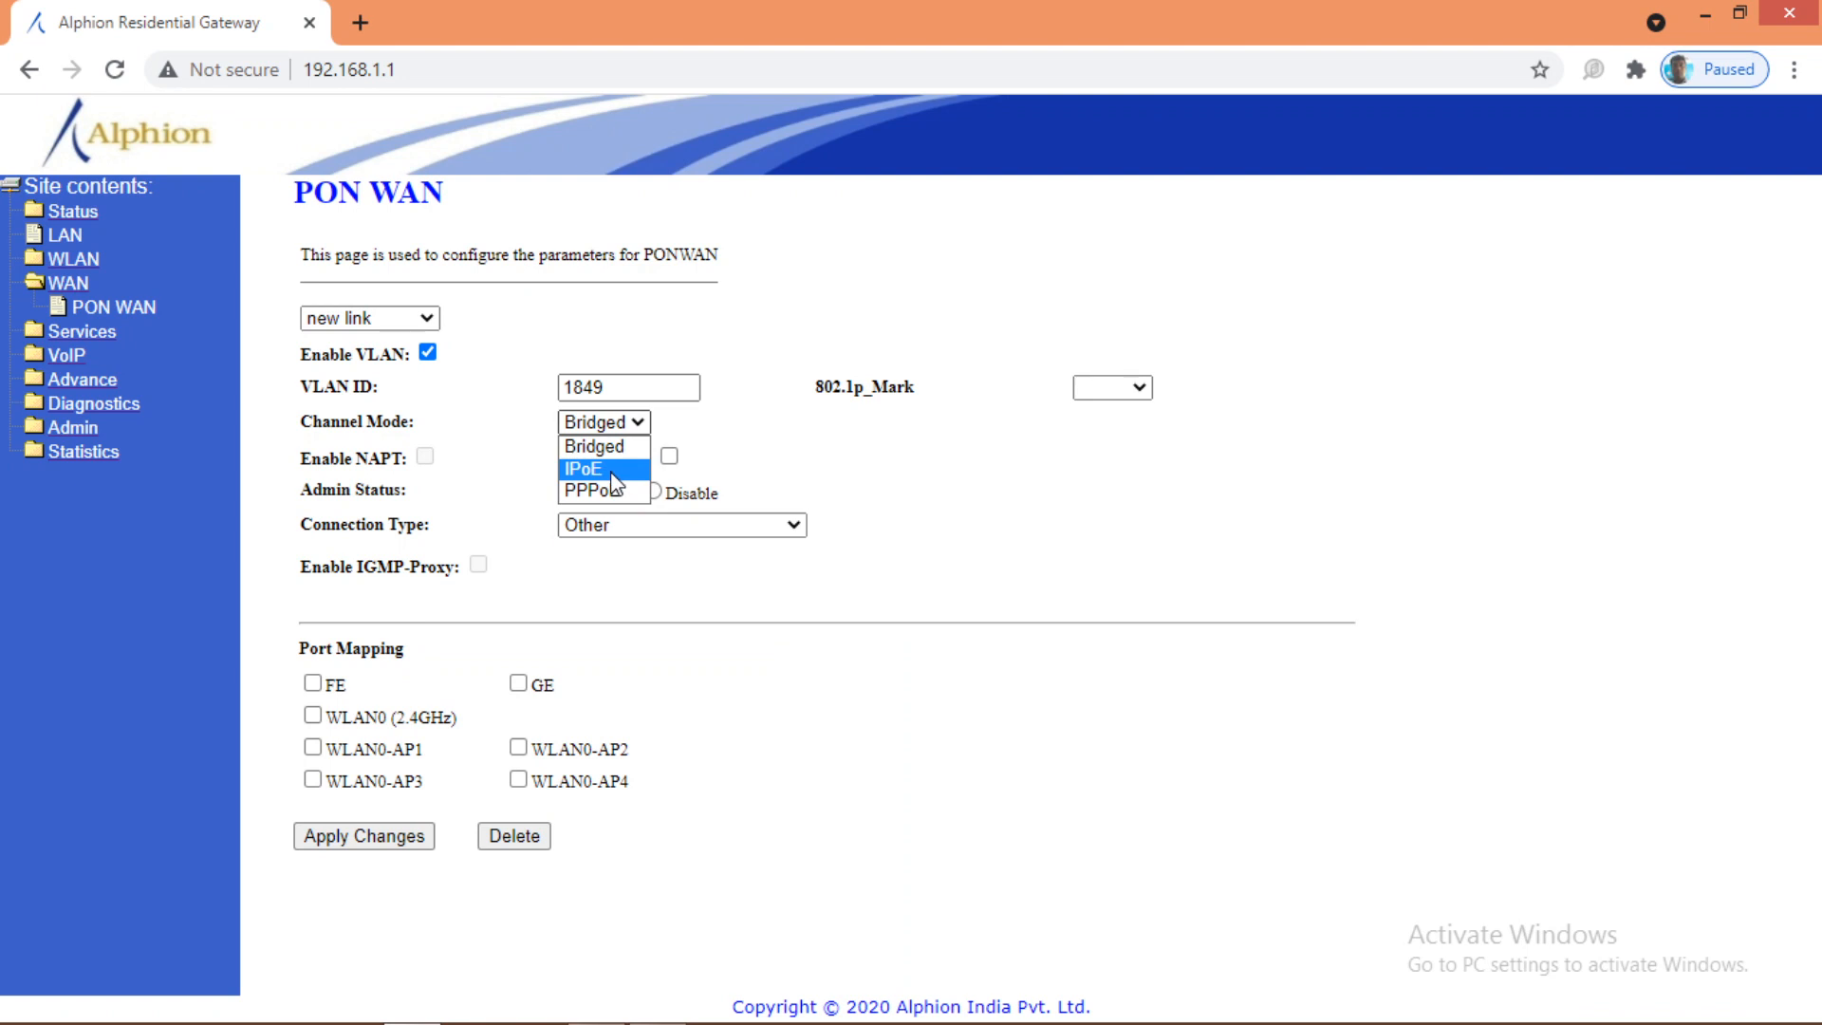
Step: Make the VLAN 1849 link an IPoE VOICE connection that gets its address via DHCP
left_click(615, 469)
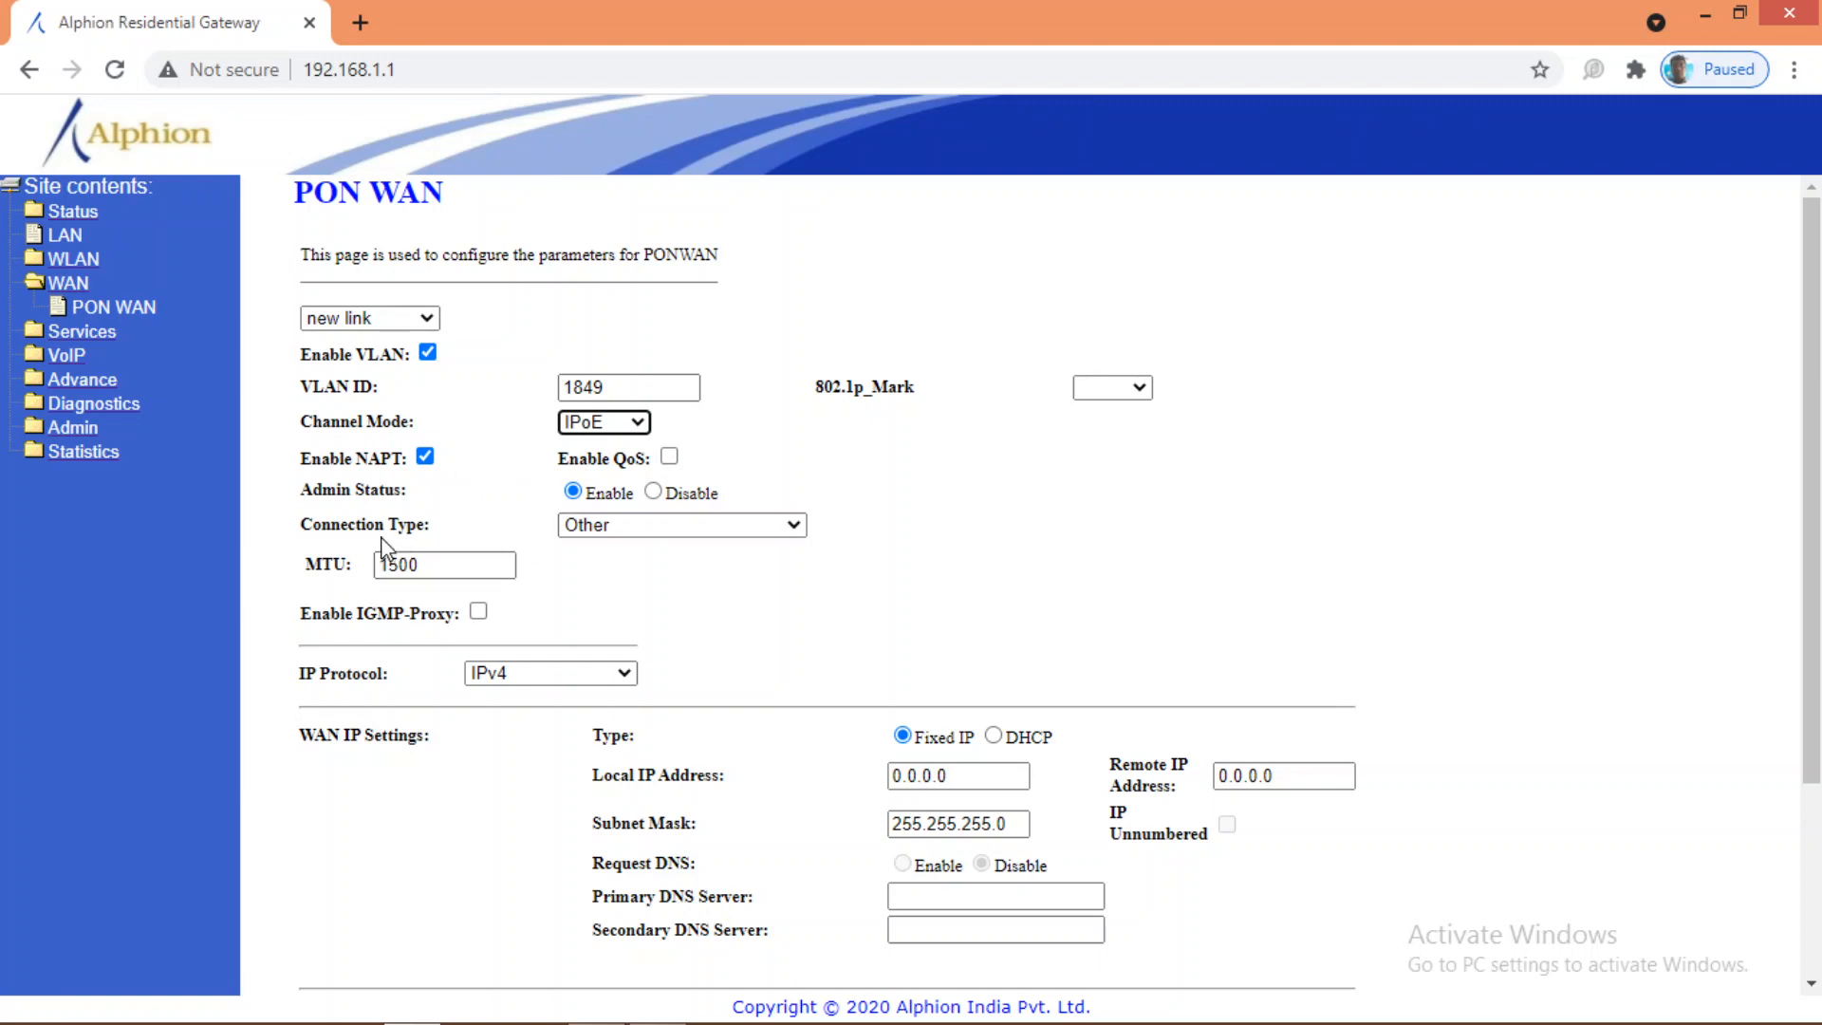
left_click(617, 528)
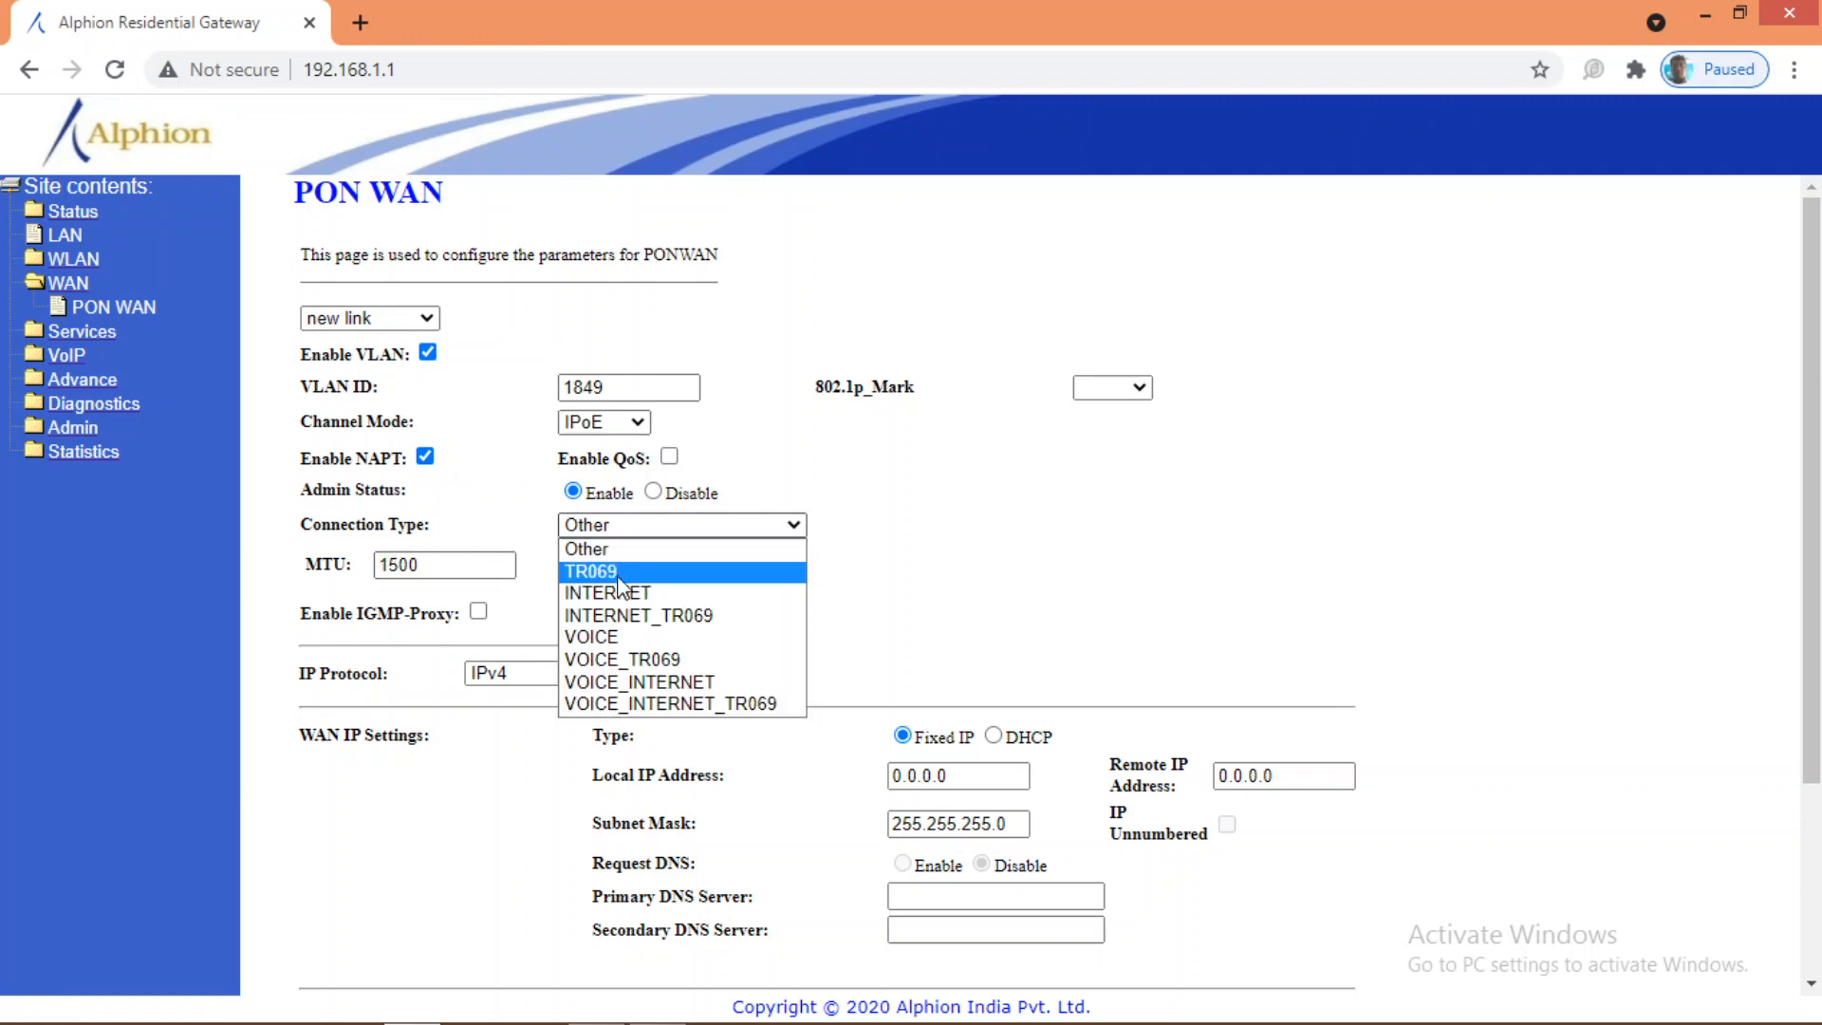
left_click(619, 637)
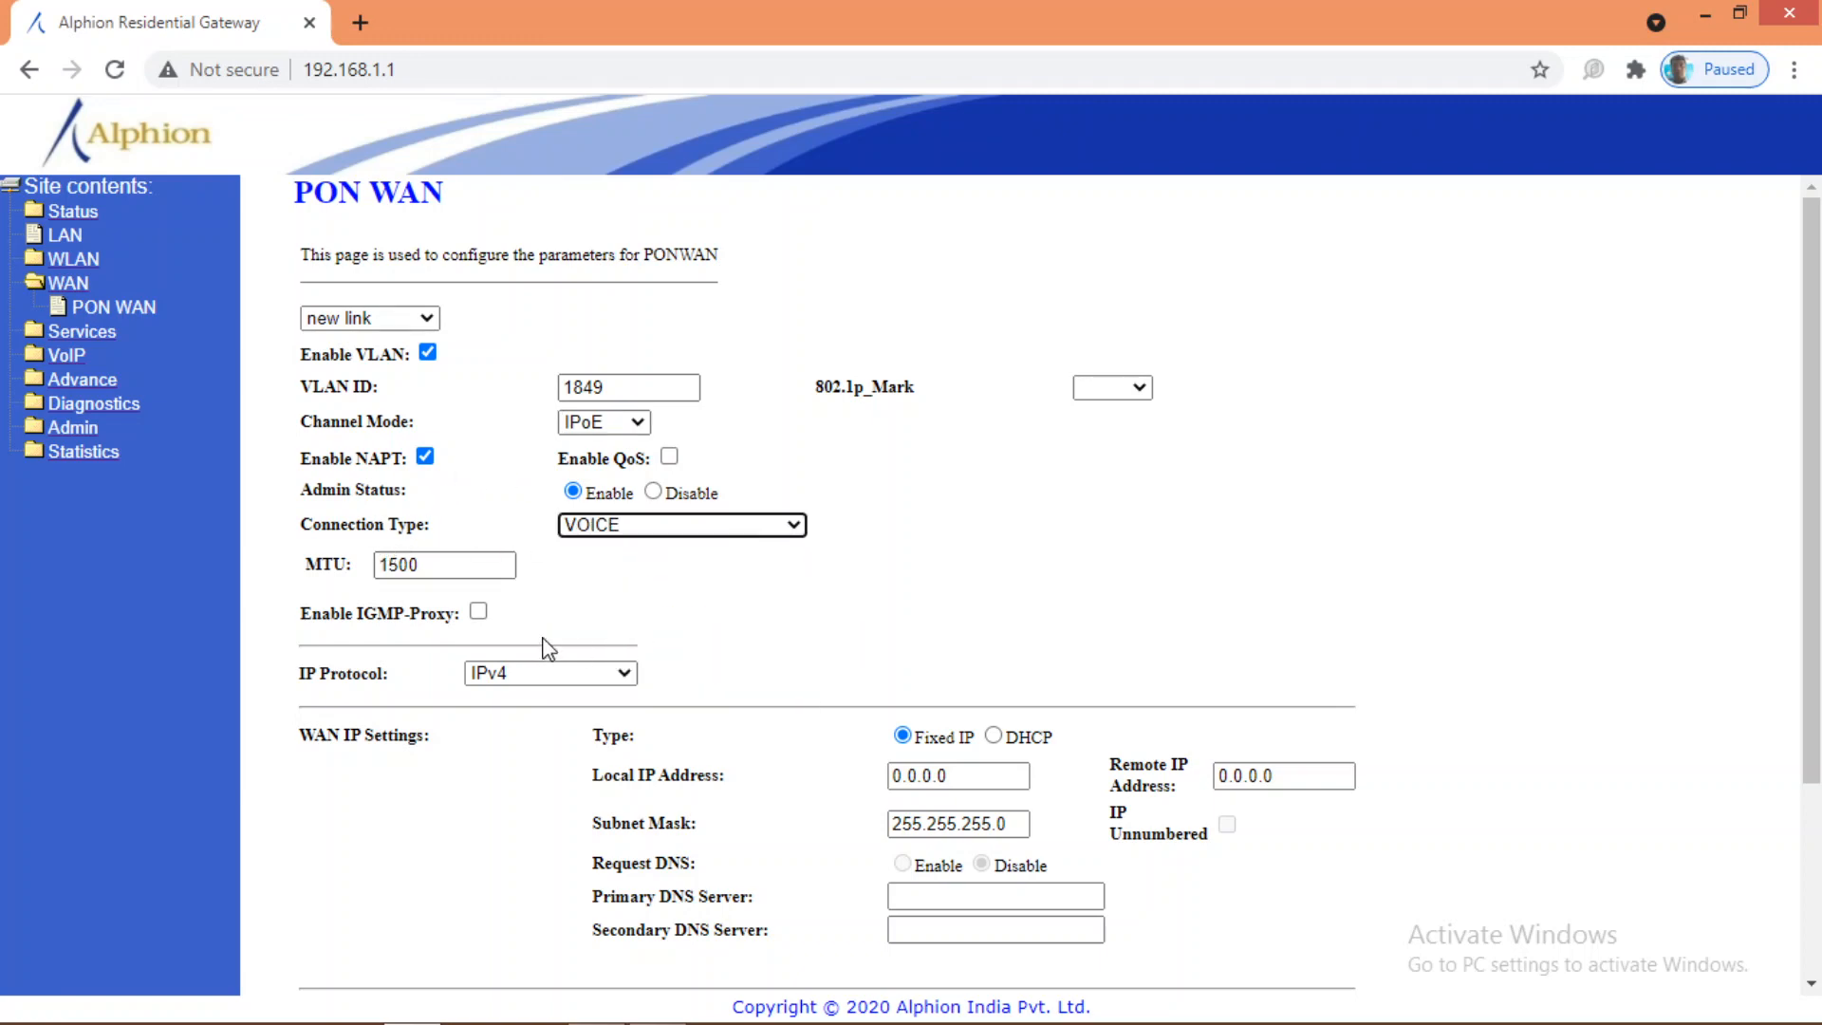
left_click(994, 737)
scroll(1008, 631, "down", 3)
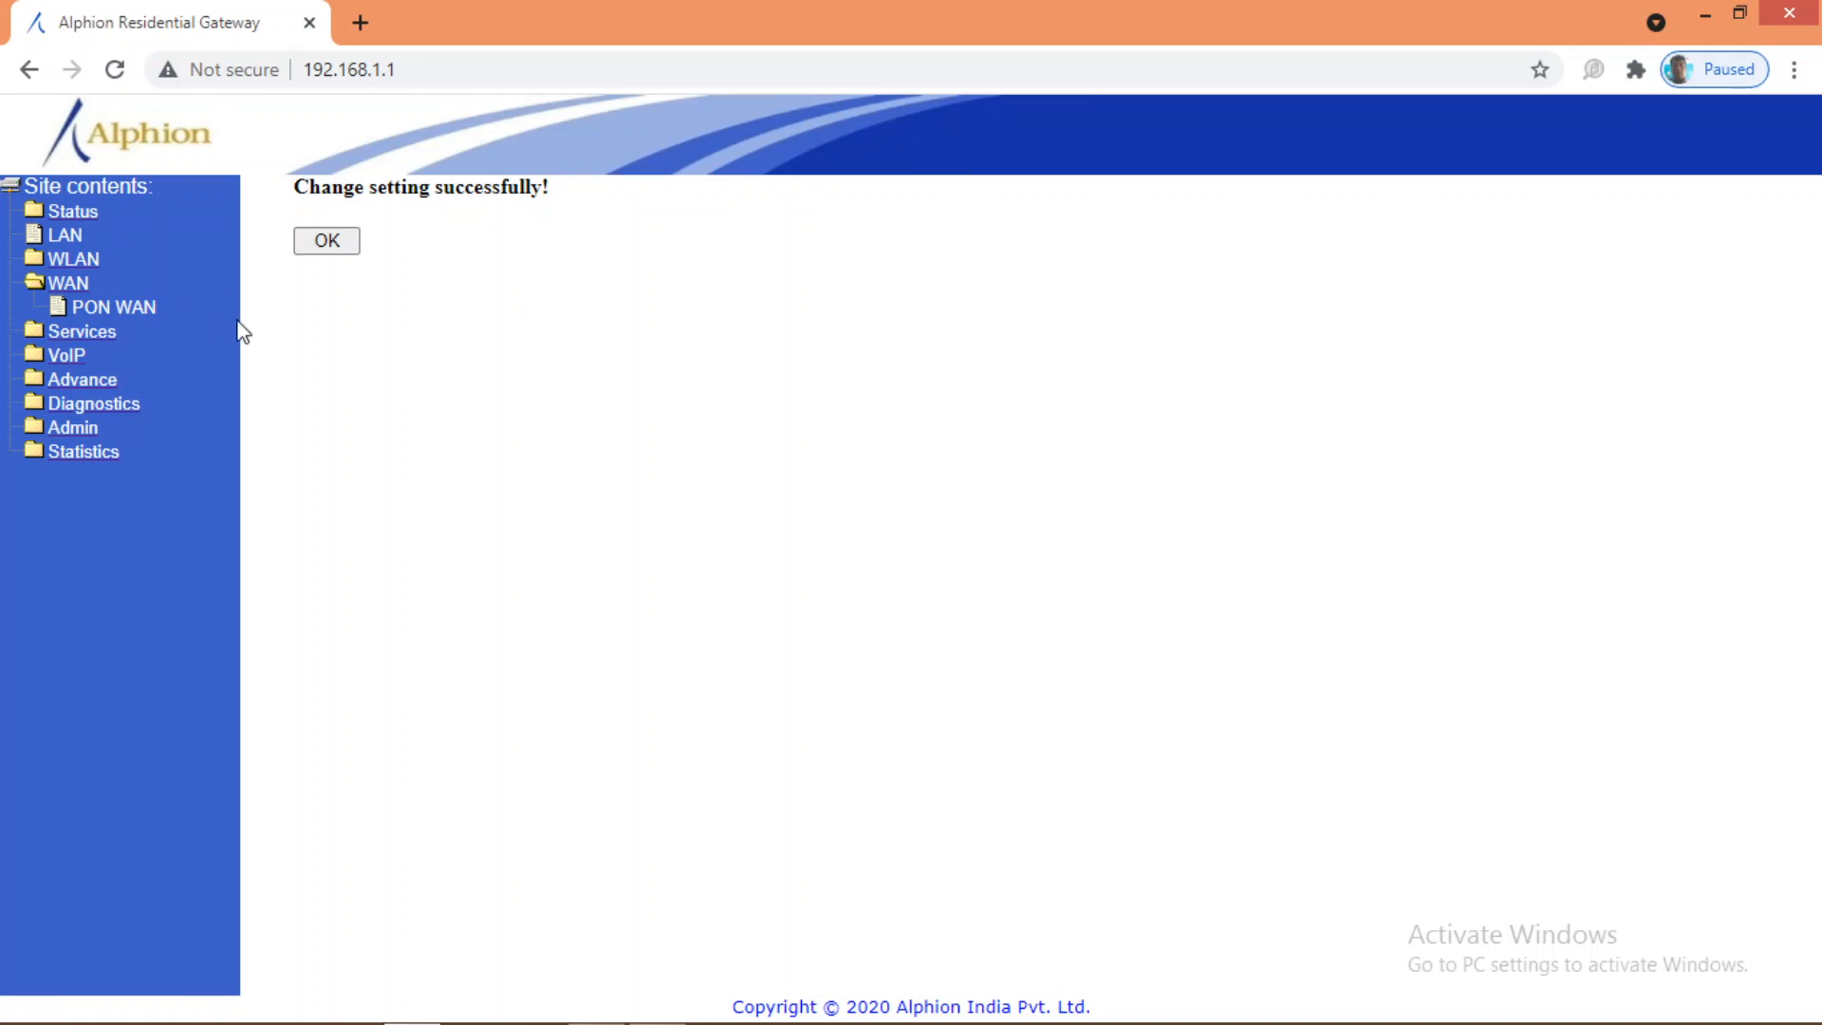
Step: Dismiss the success message and select nas0_1 from the WAN link list to review it
left_click(342, 255)
left_click(415, 321)
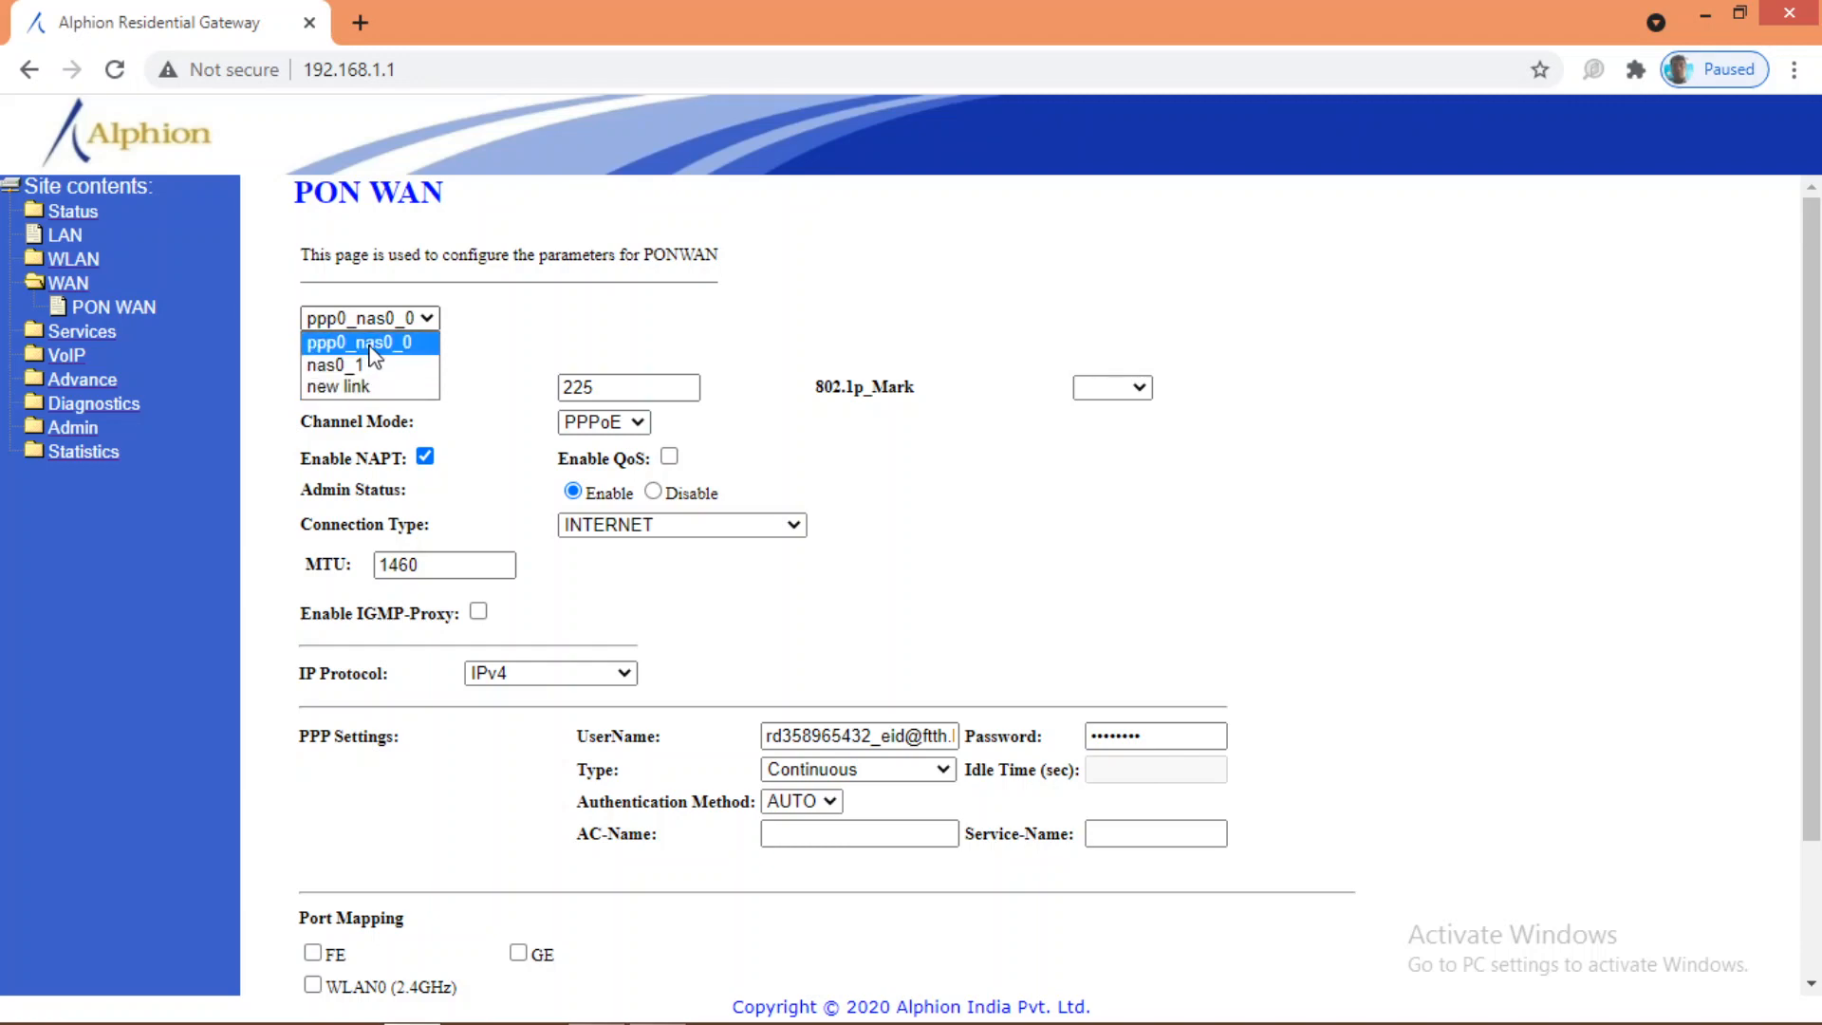
left_click(373, 344)
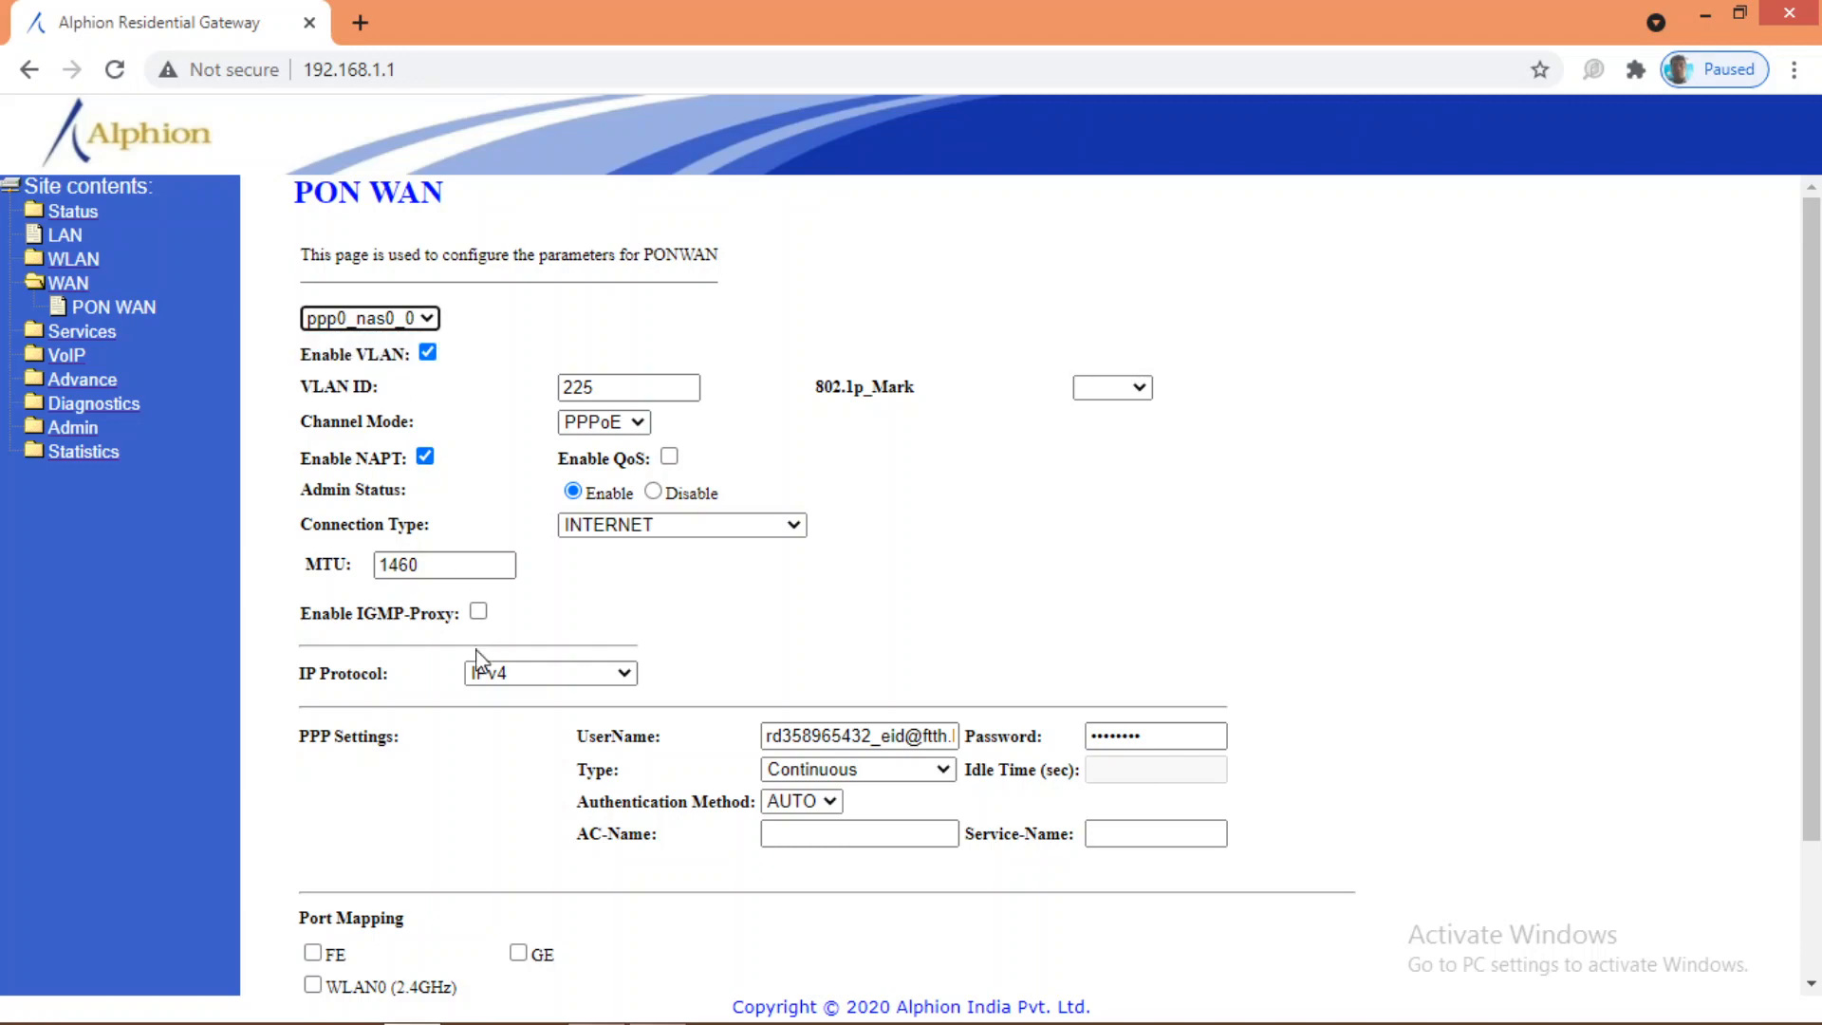
left_click(357, 319)
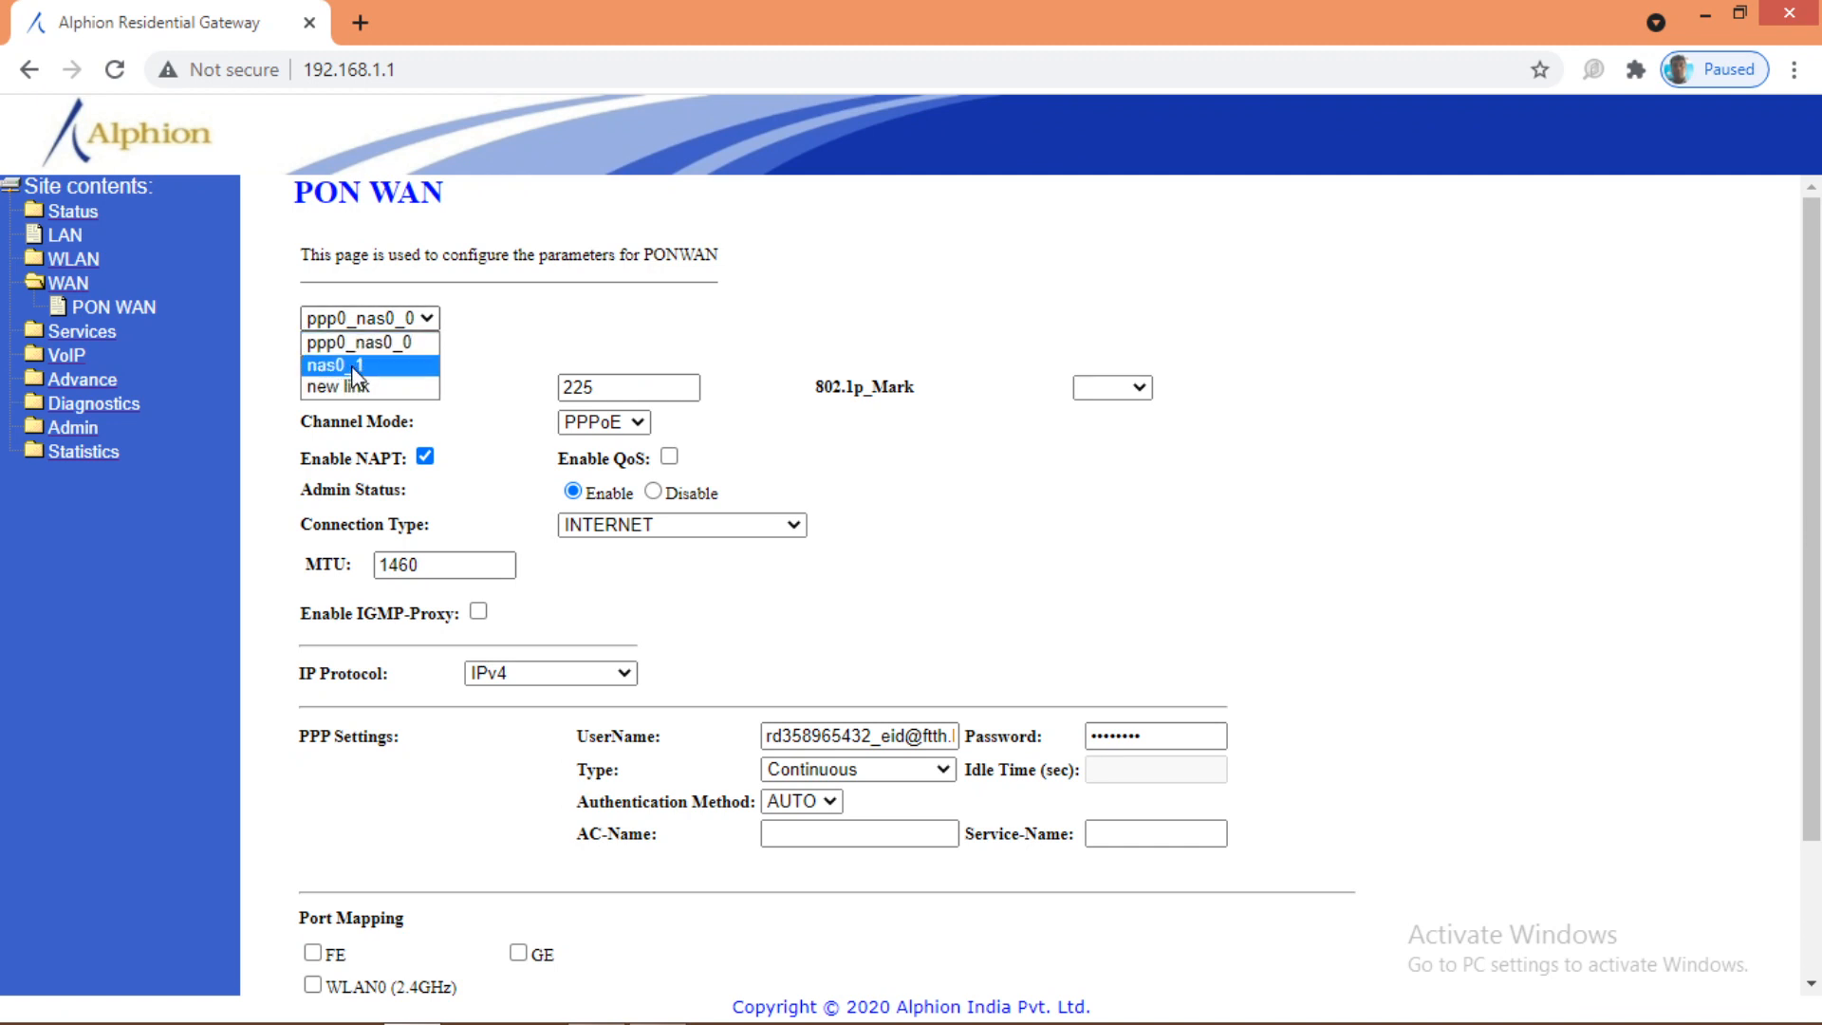
left_click(359, 366)
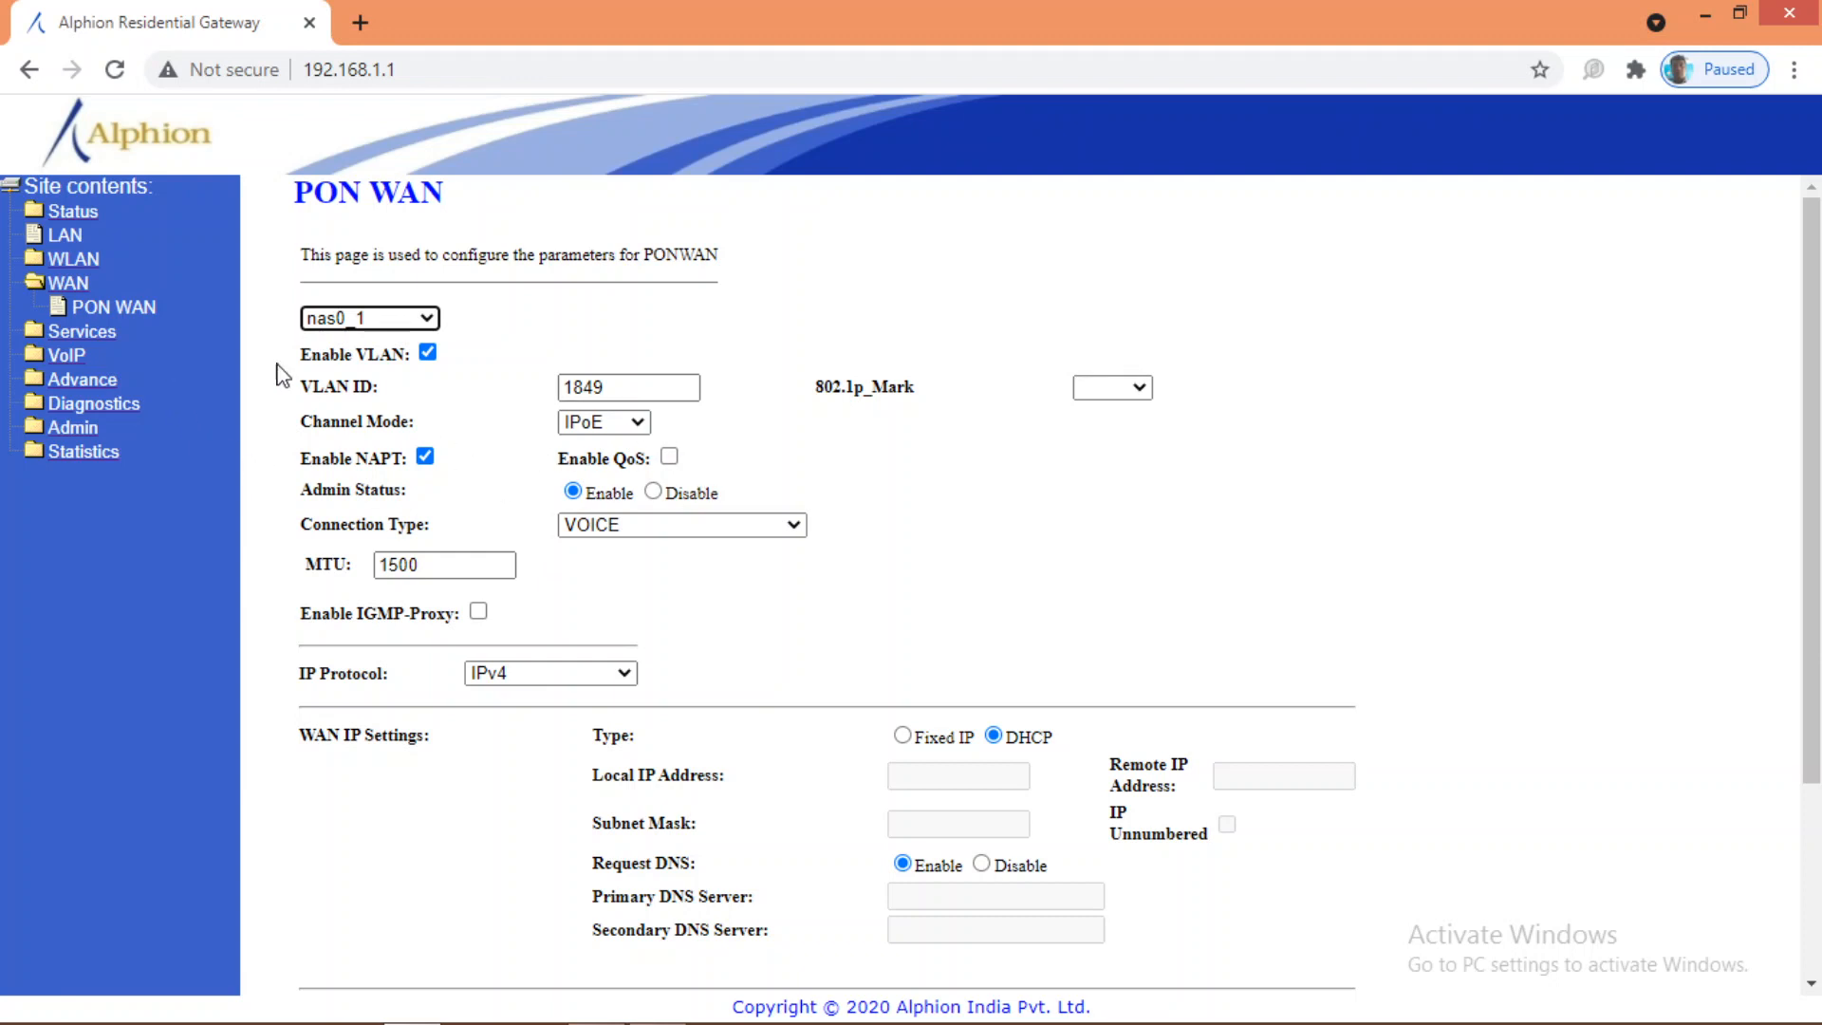
Step: Open Device Status and check the WANConfiguration table showing both WAN links down
left_click(70, 215)
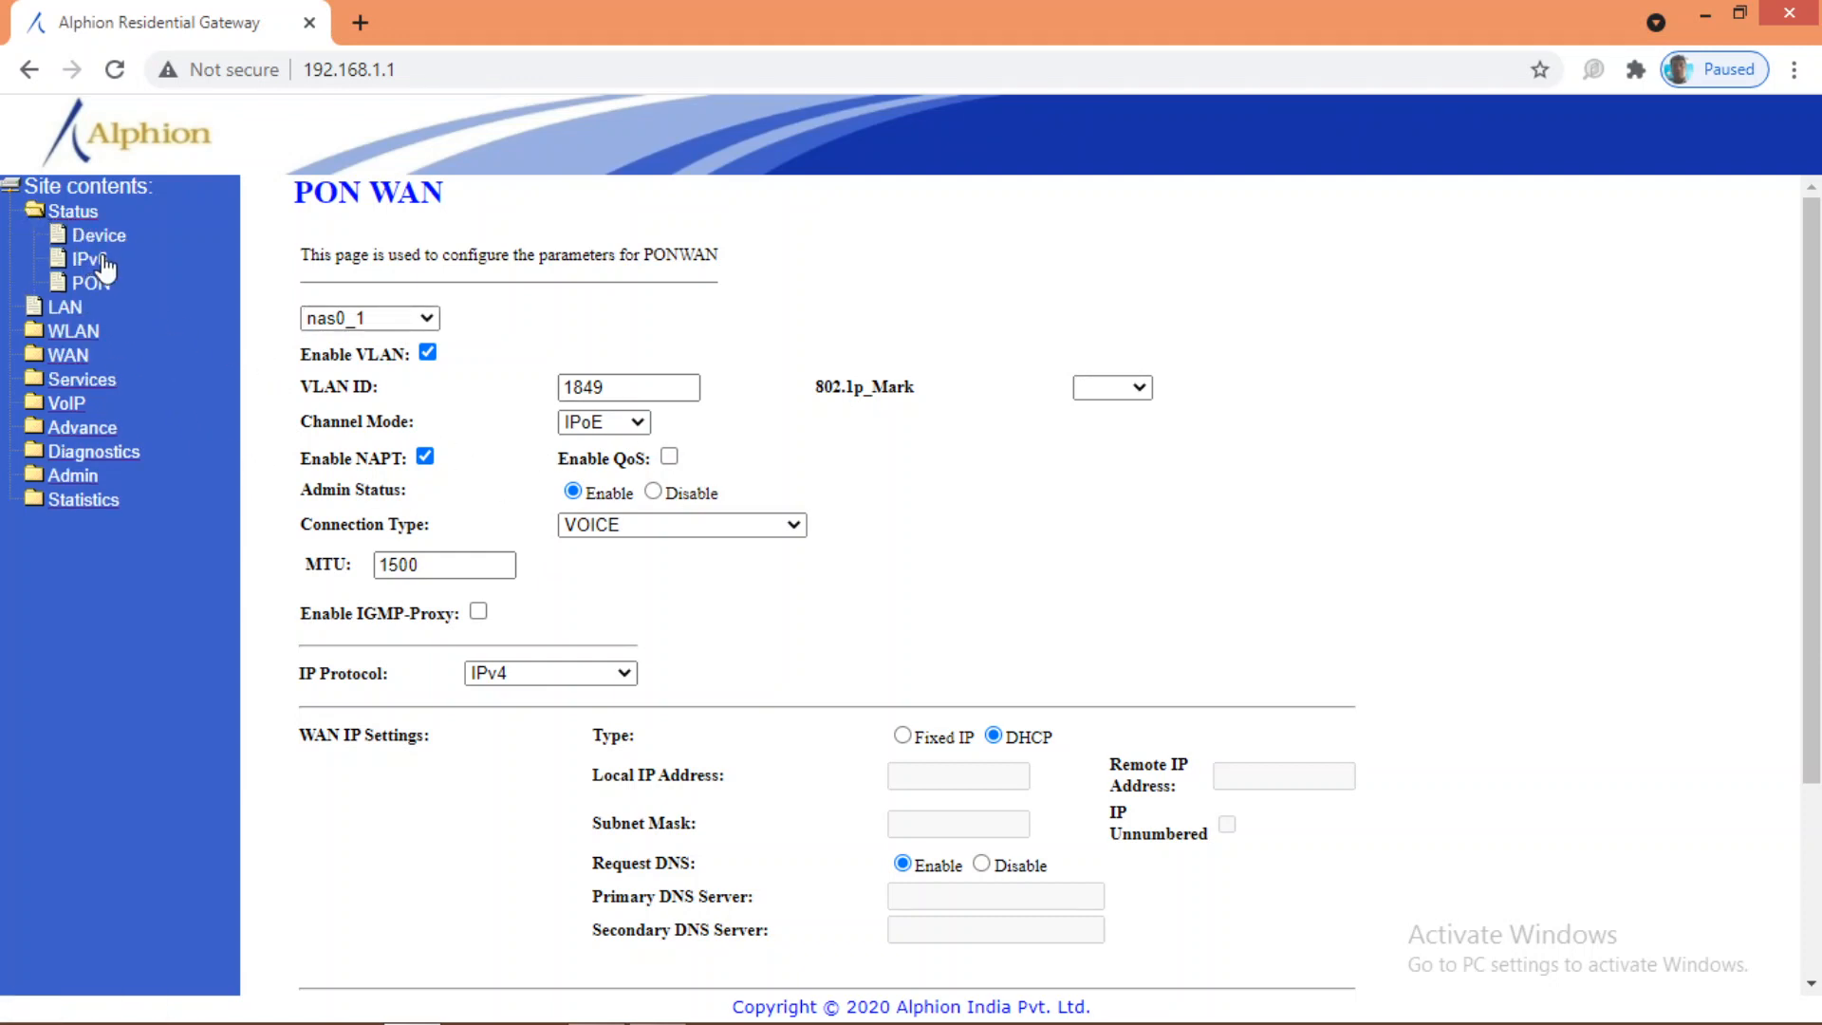
left_click(193, 318)
scroll(562, 517, "down", 2)
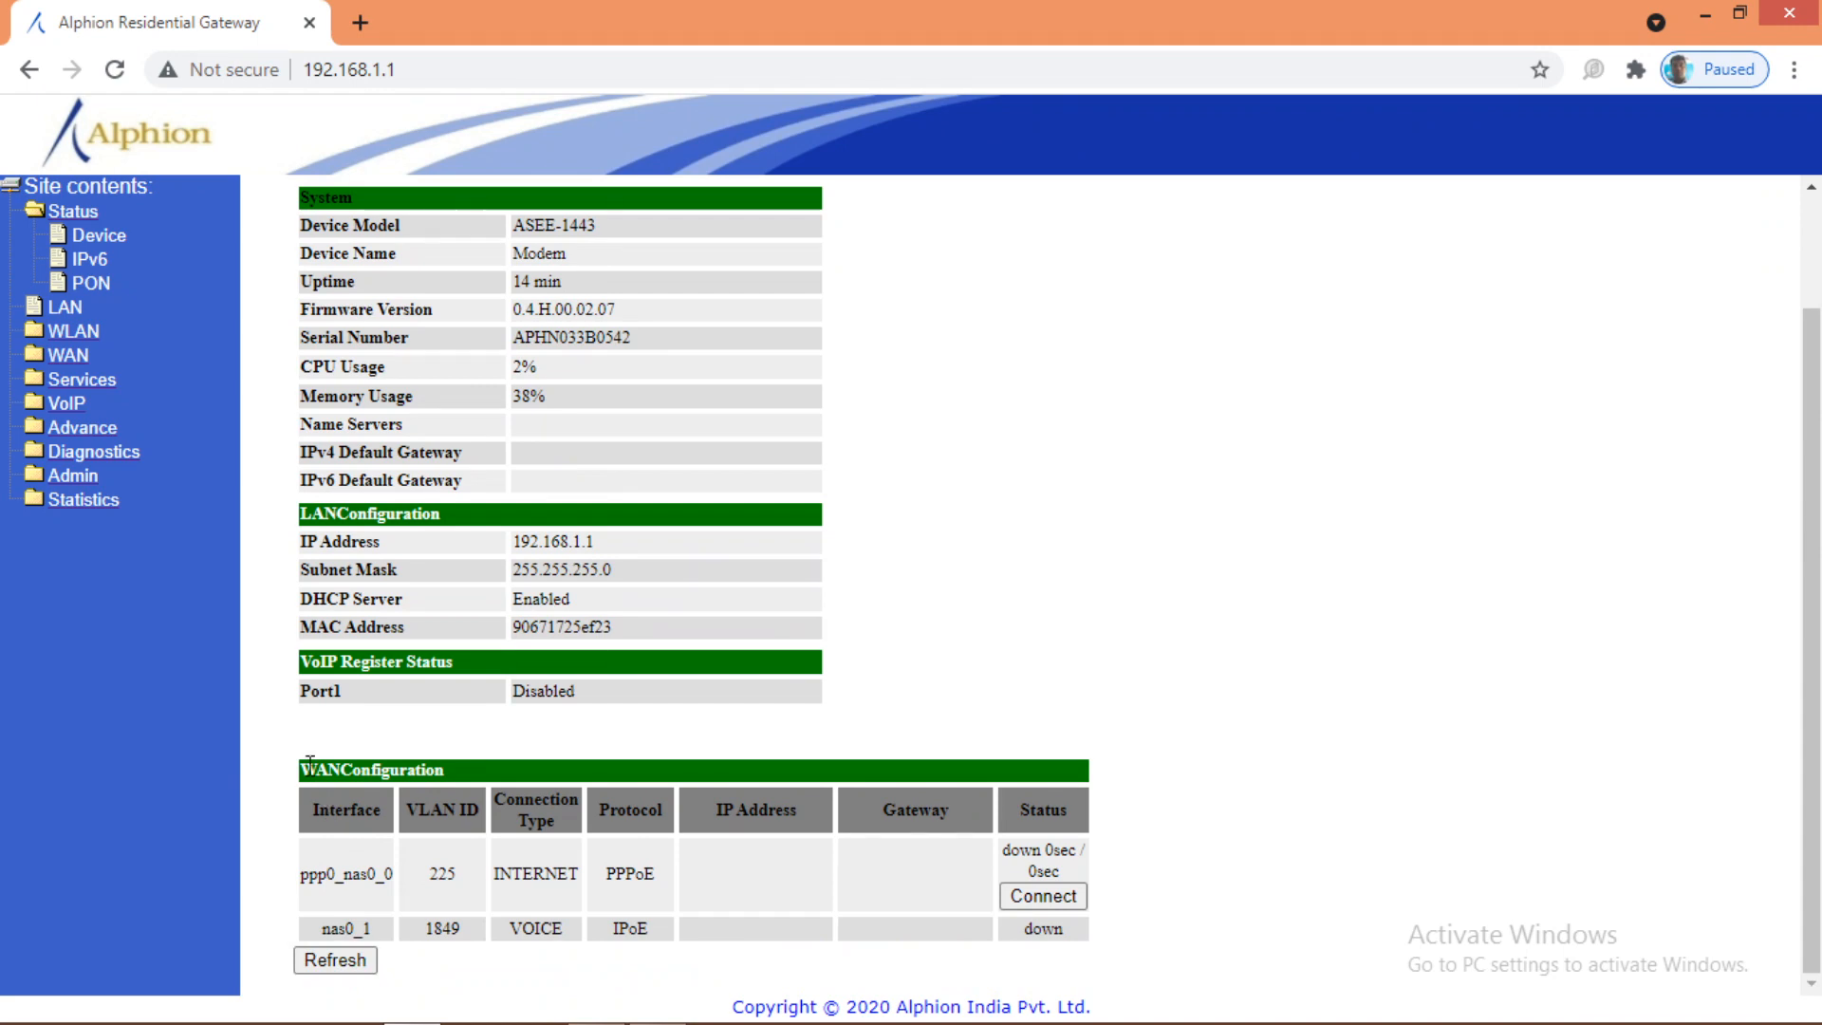
left_click_drag(302, 765, 434, 807)
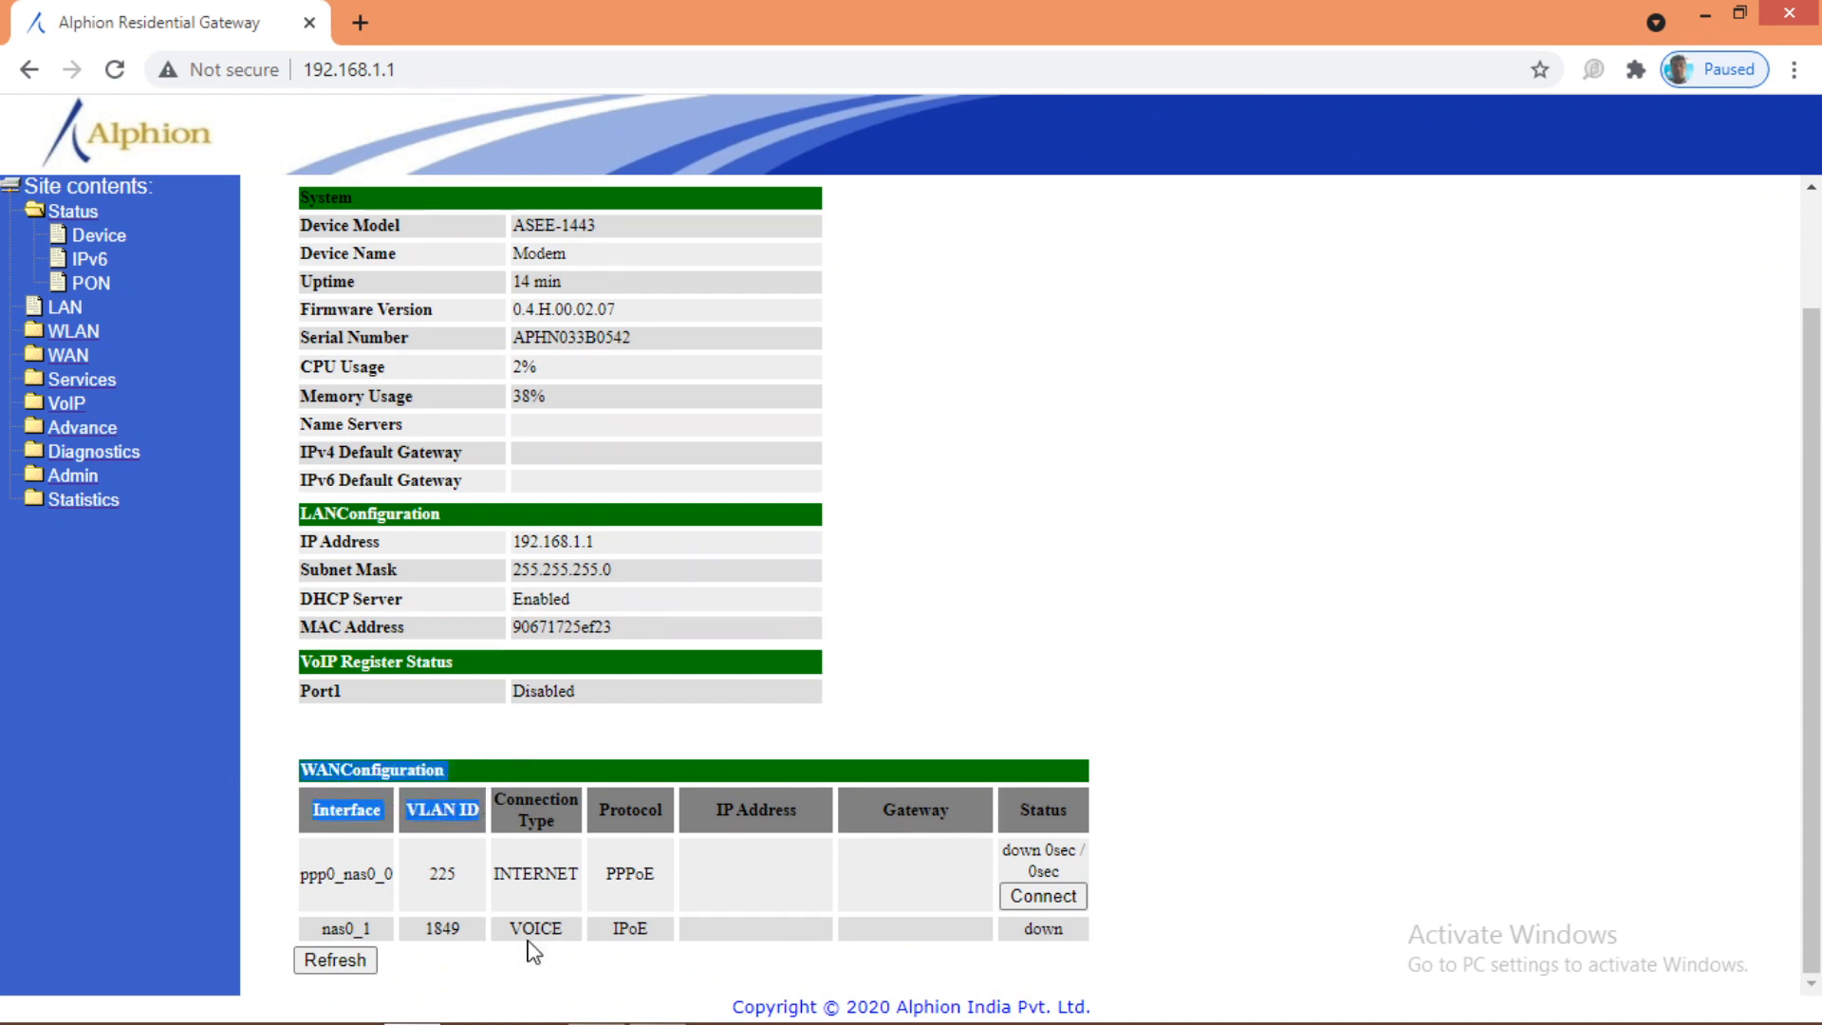
scroll(446, 935, "up", 2)
scroll(406, 927, "down", 2)
left_click(365, 902)
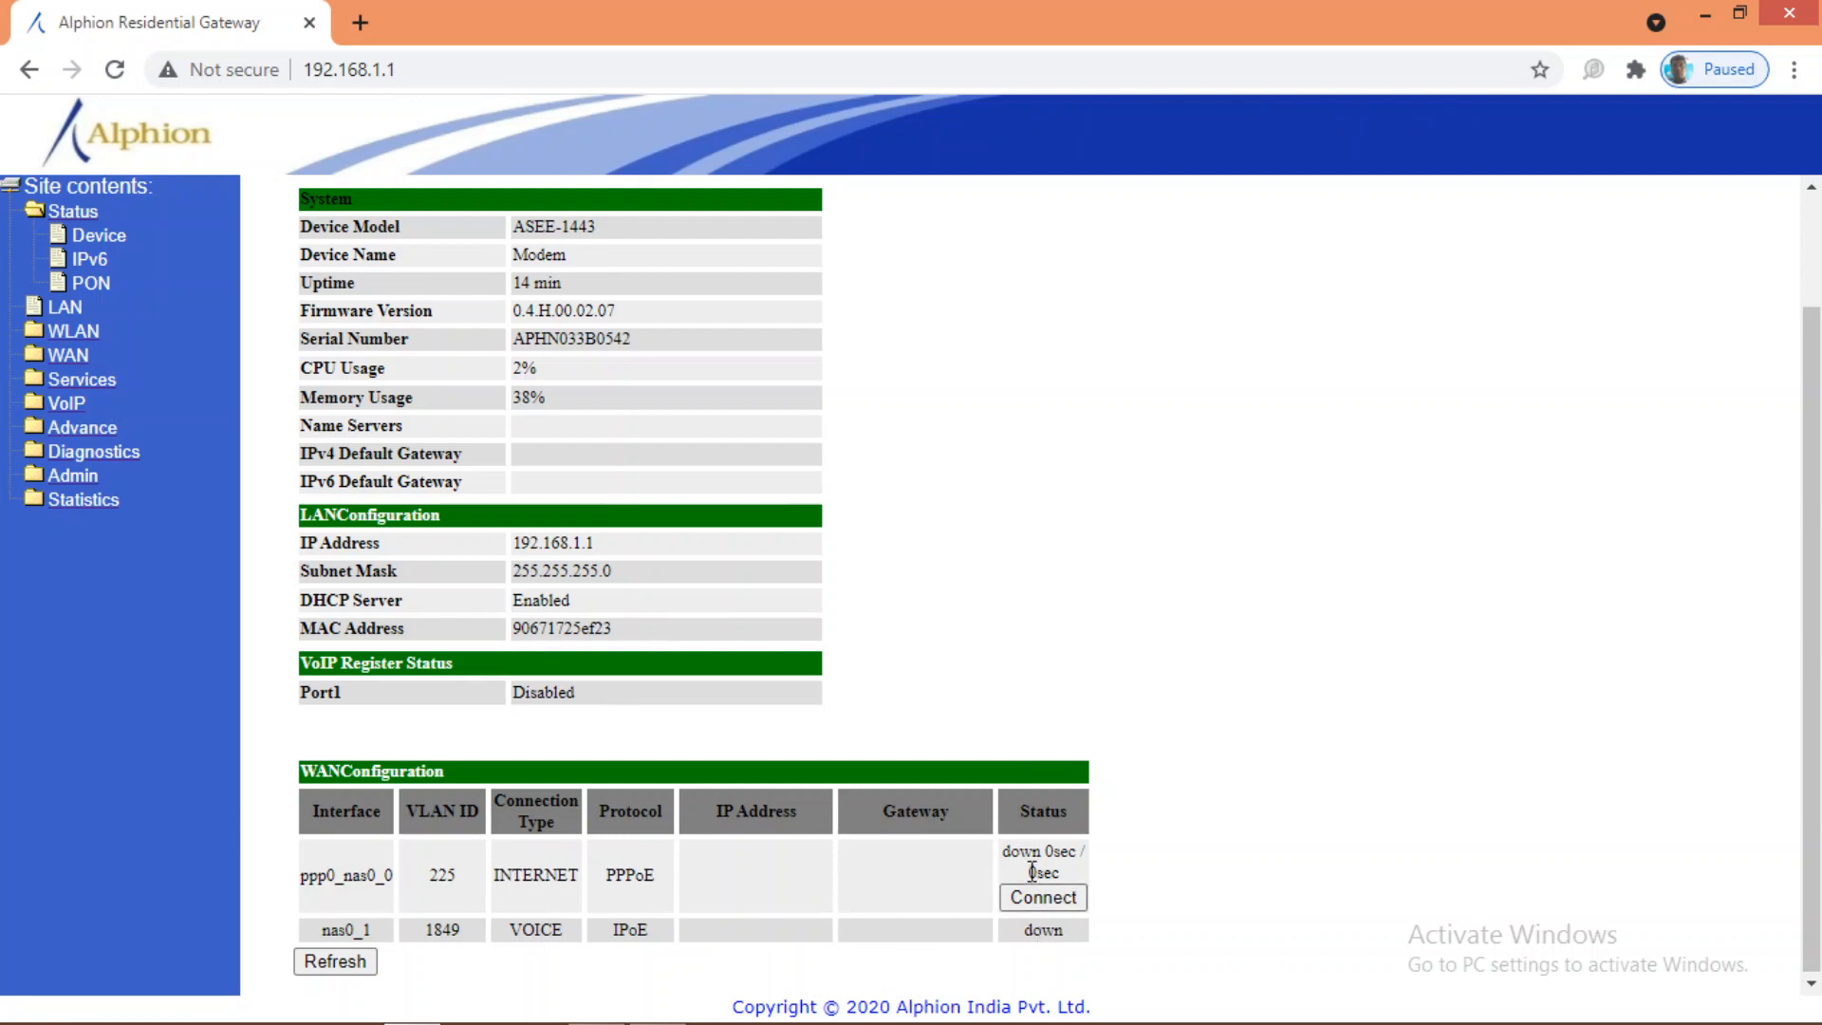
left_click_drag(1005, 848, 1070, 877)
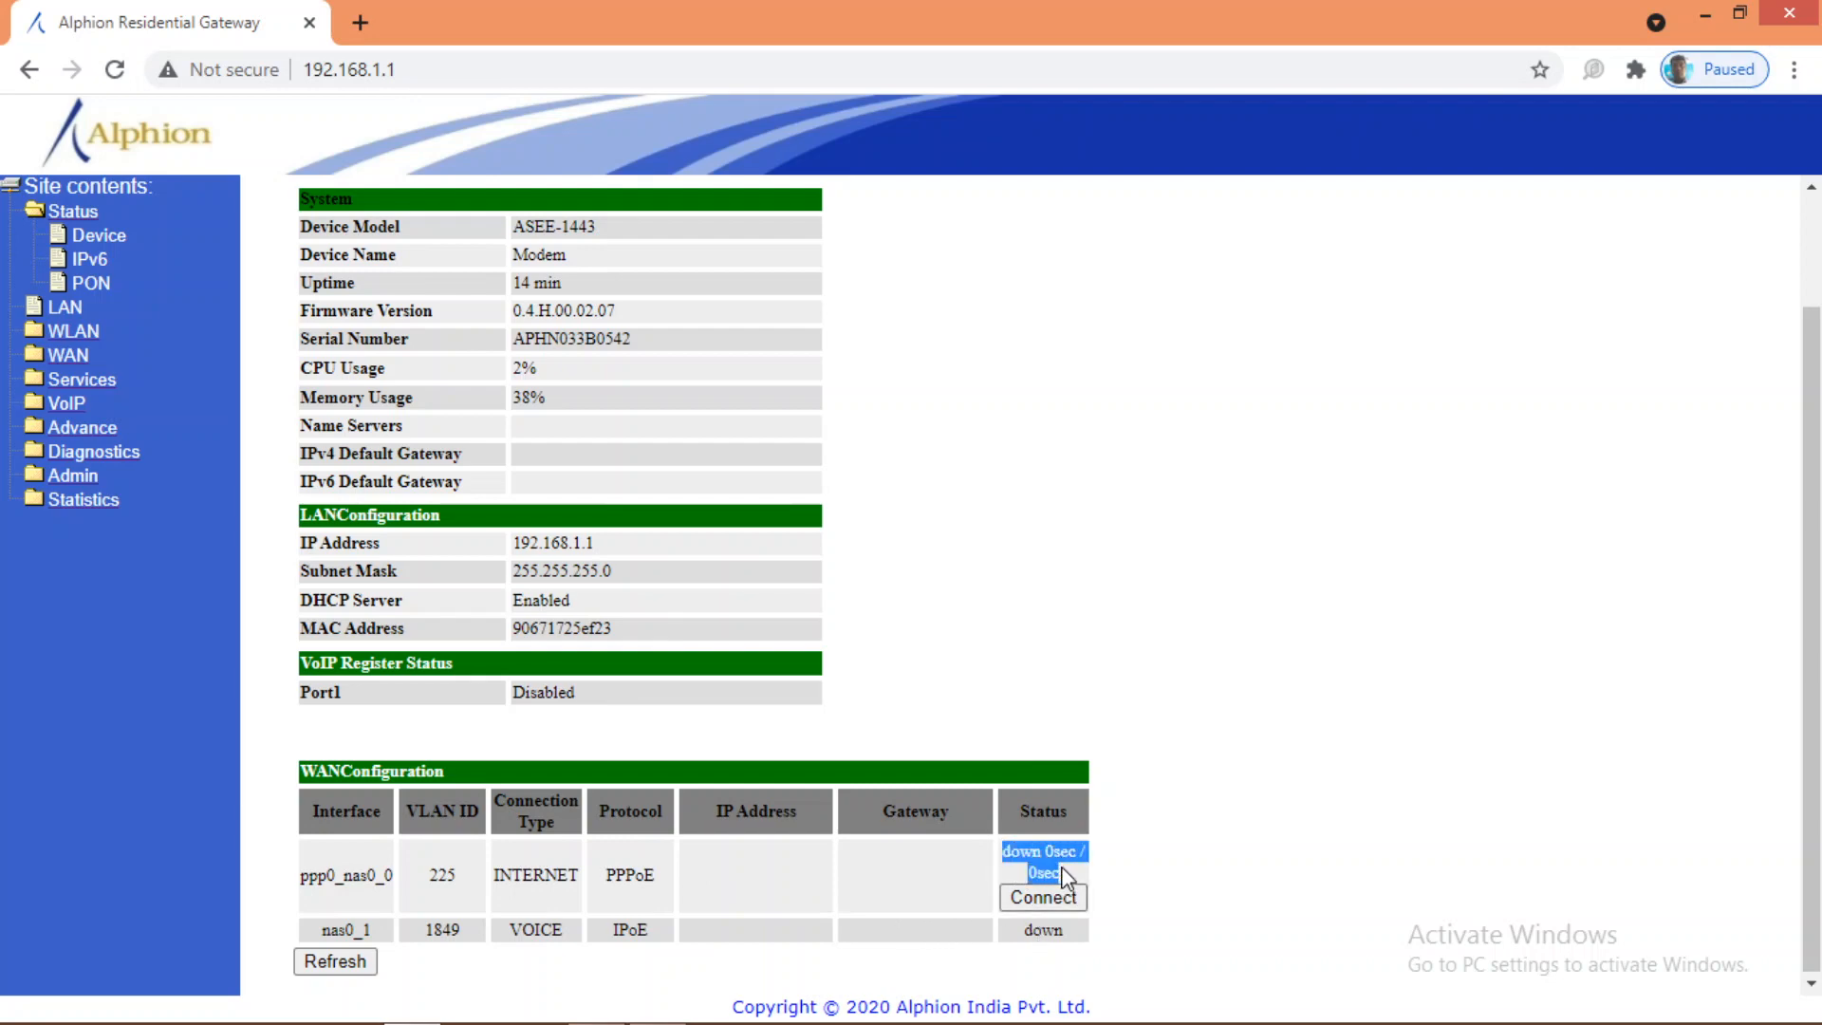
left_click_drag(1028, 935, 1063, 935)
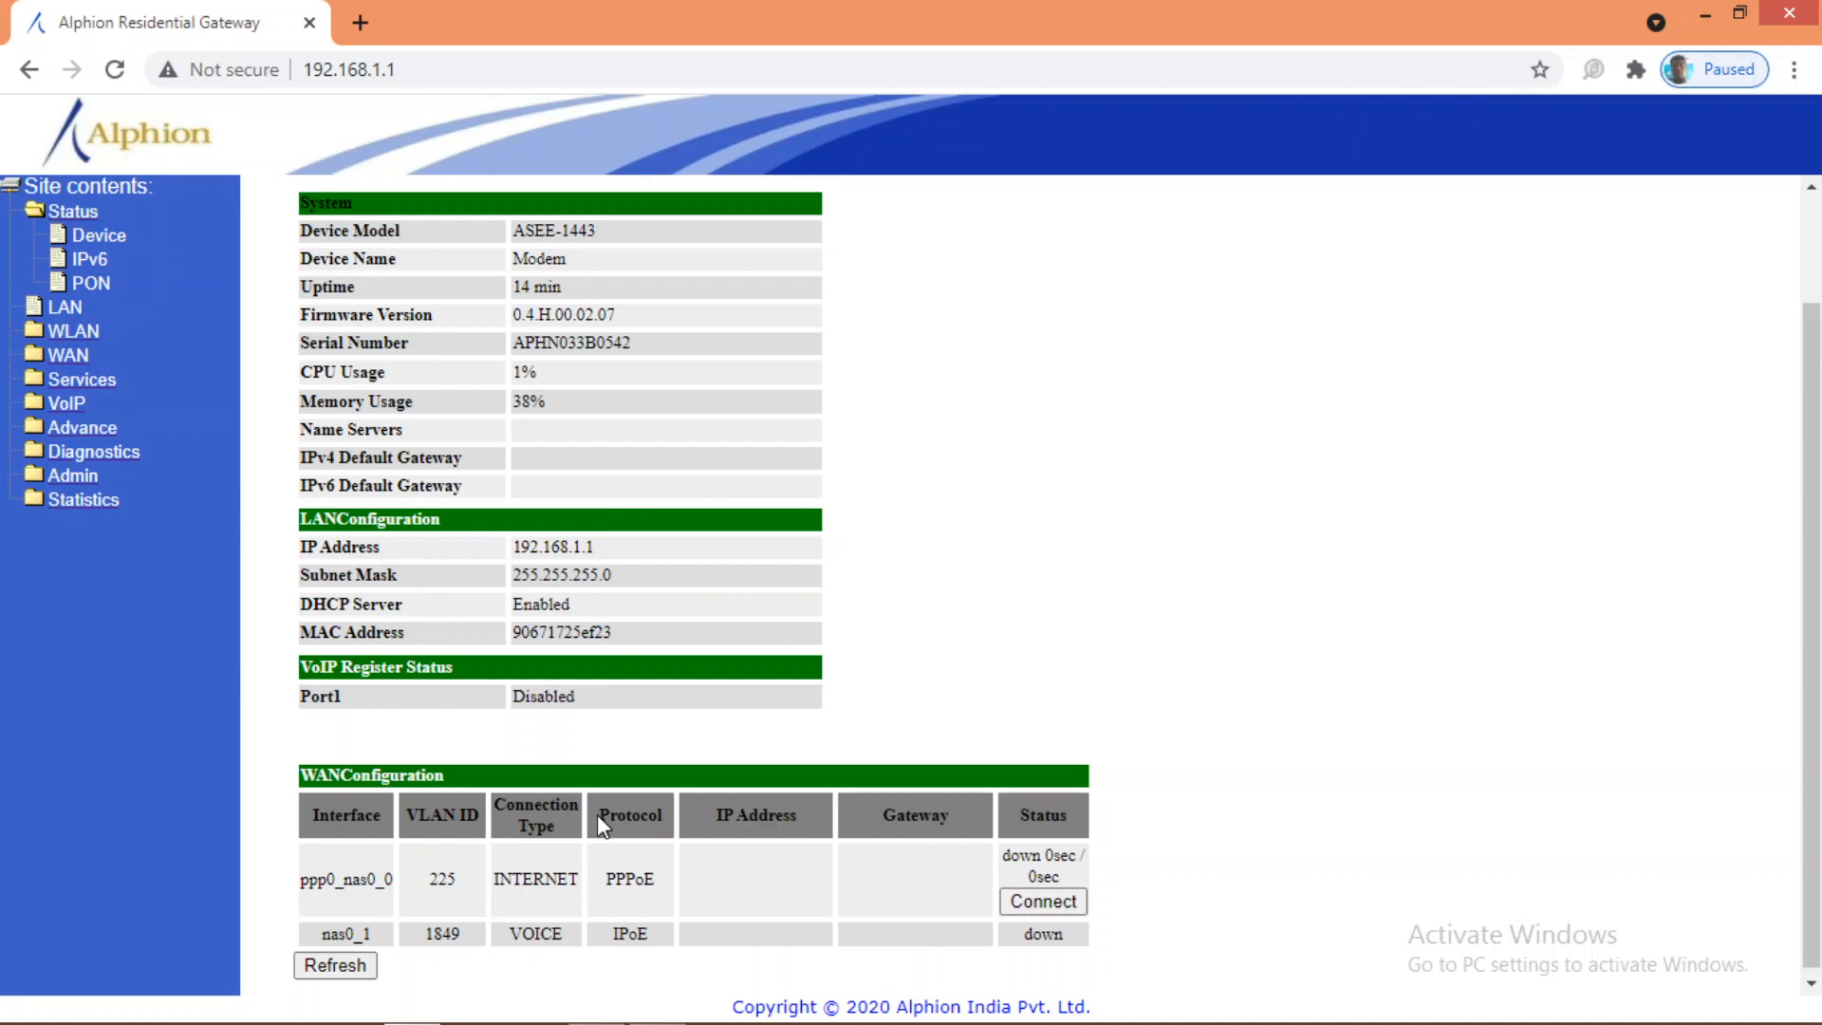
Step: Refresh the Device Status page and recheck the WANConfiguration table
left_click(77, 234)
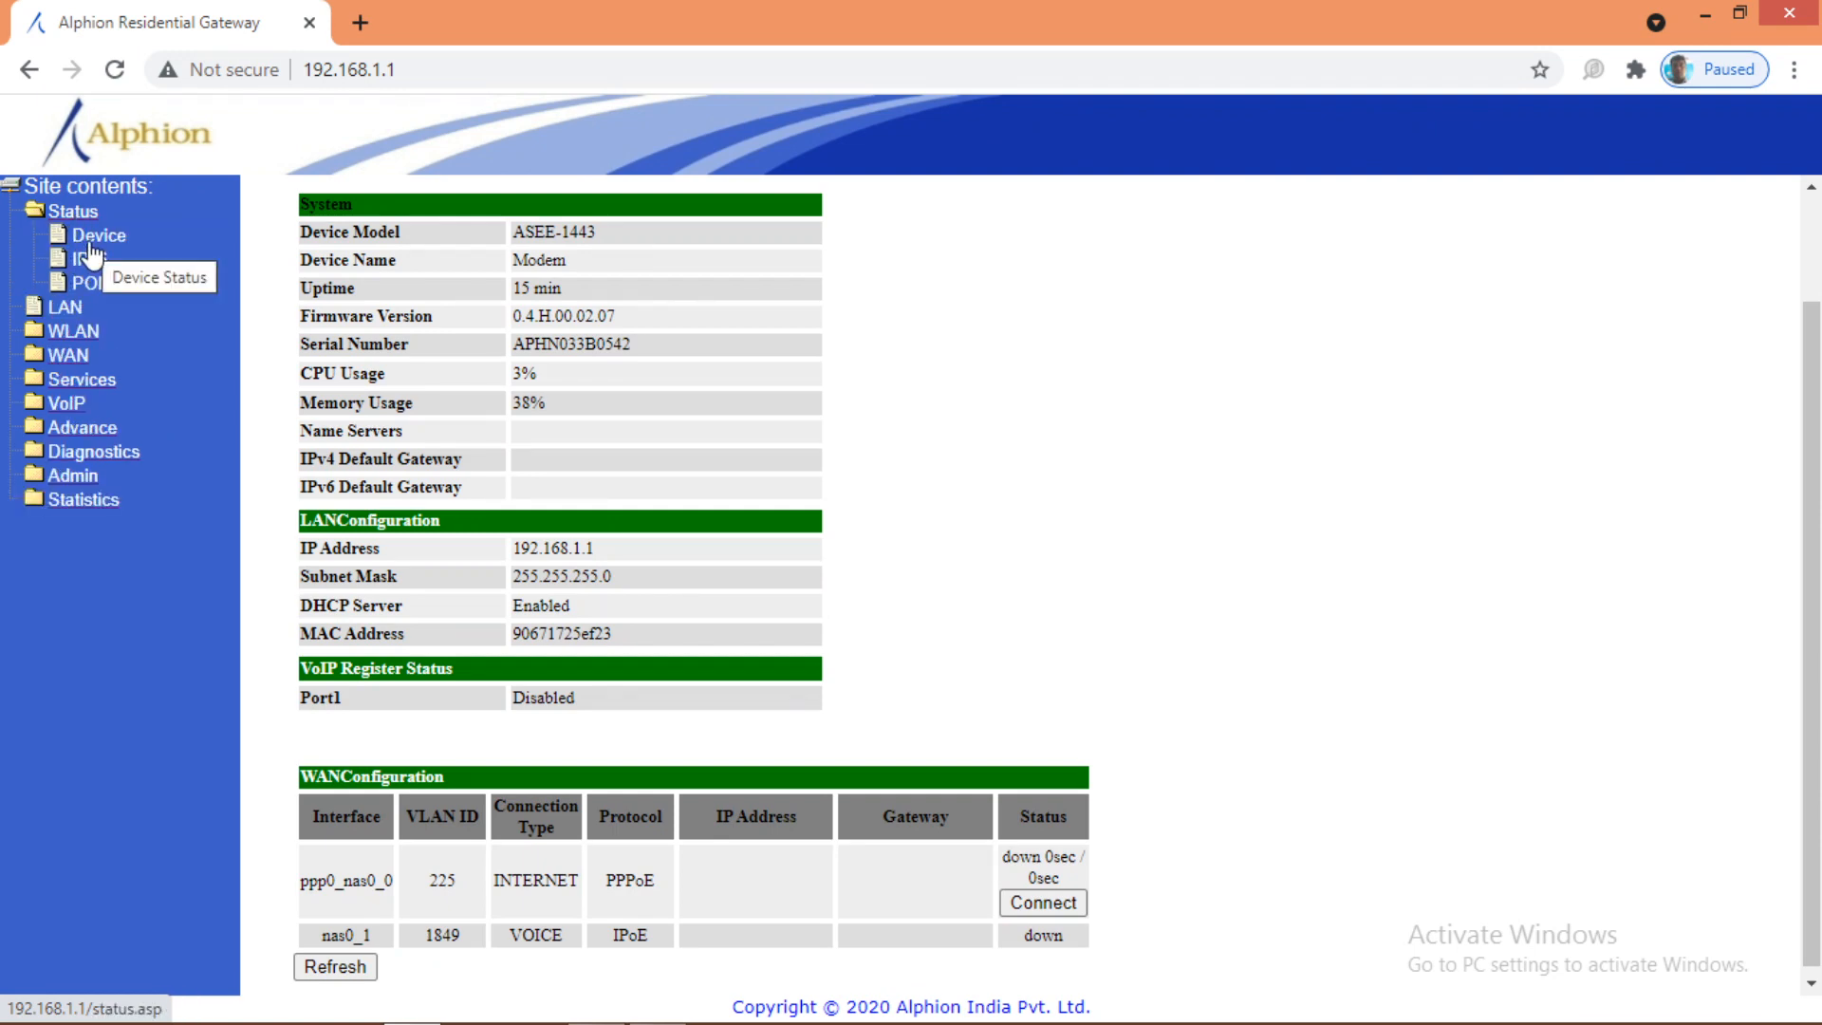
left_click(91, 245)
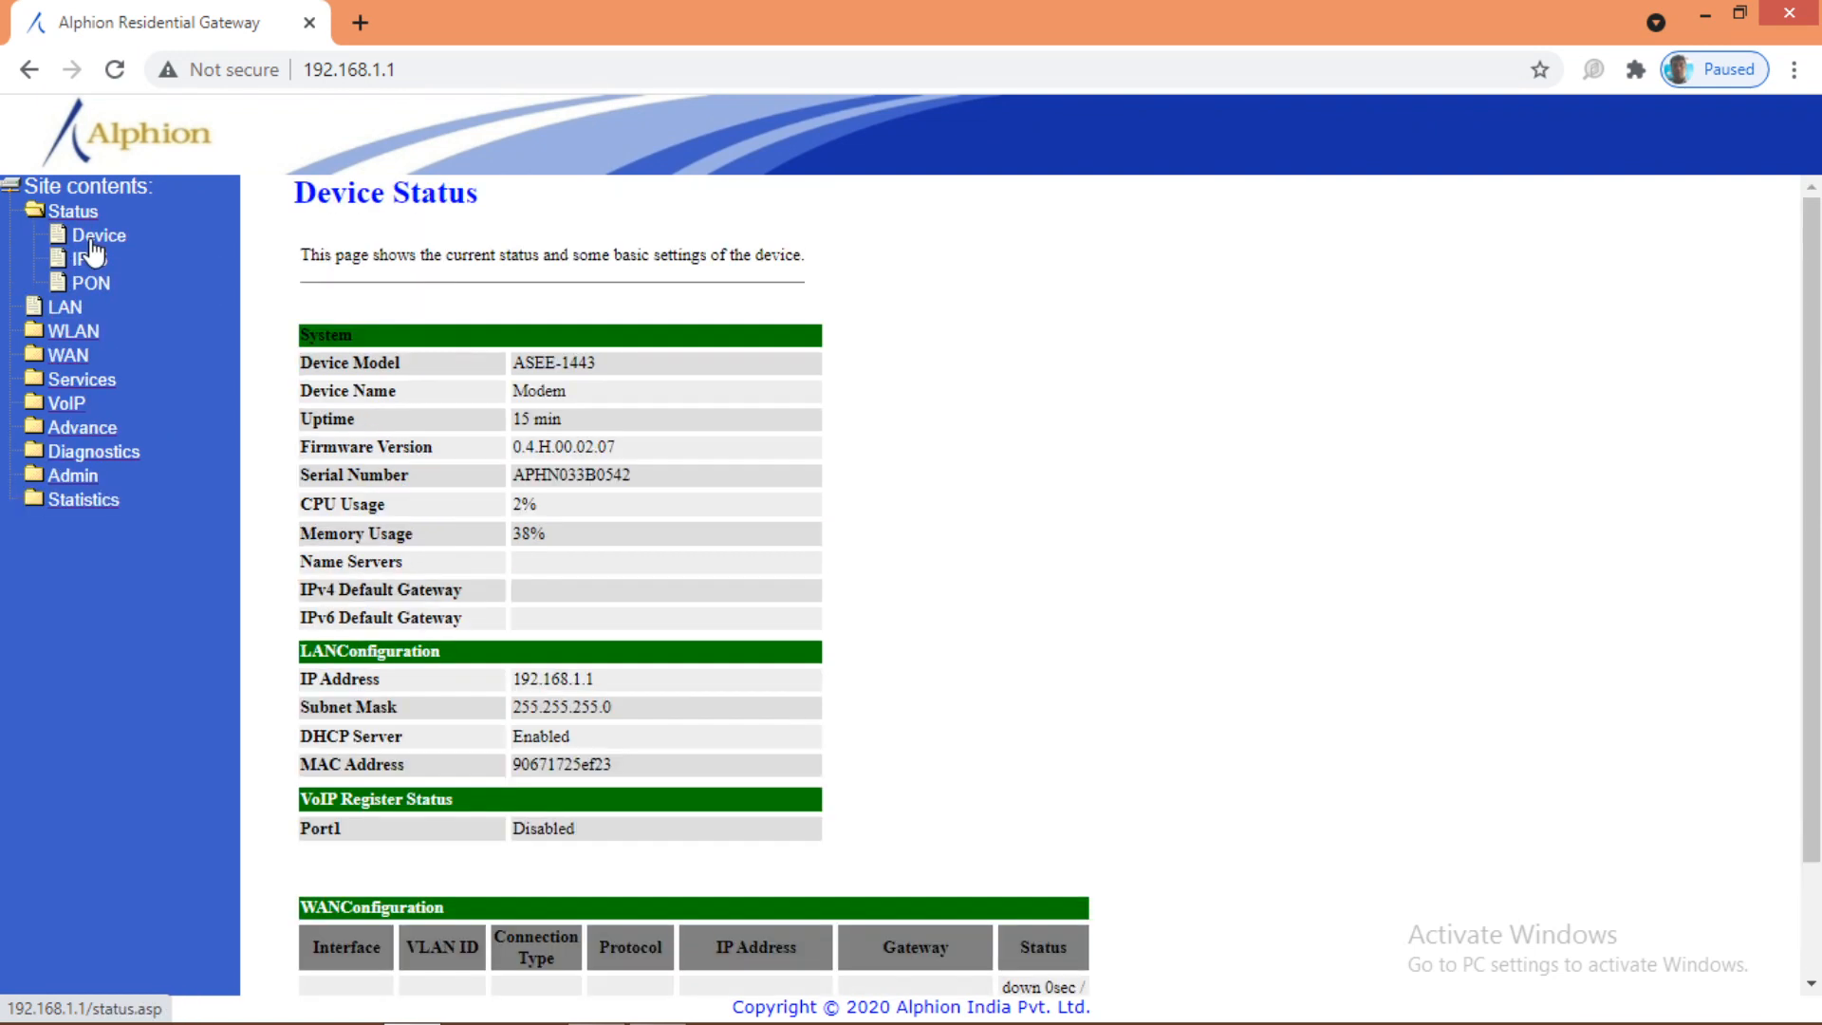
scroll(852, 727, "down", 1)
scroll(851, 727, "down", 1)
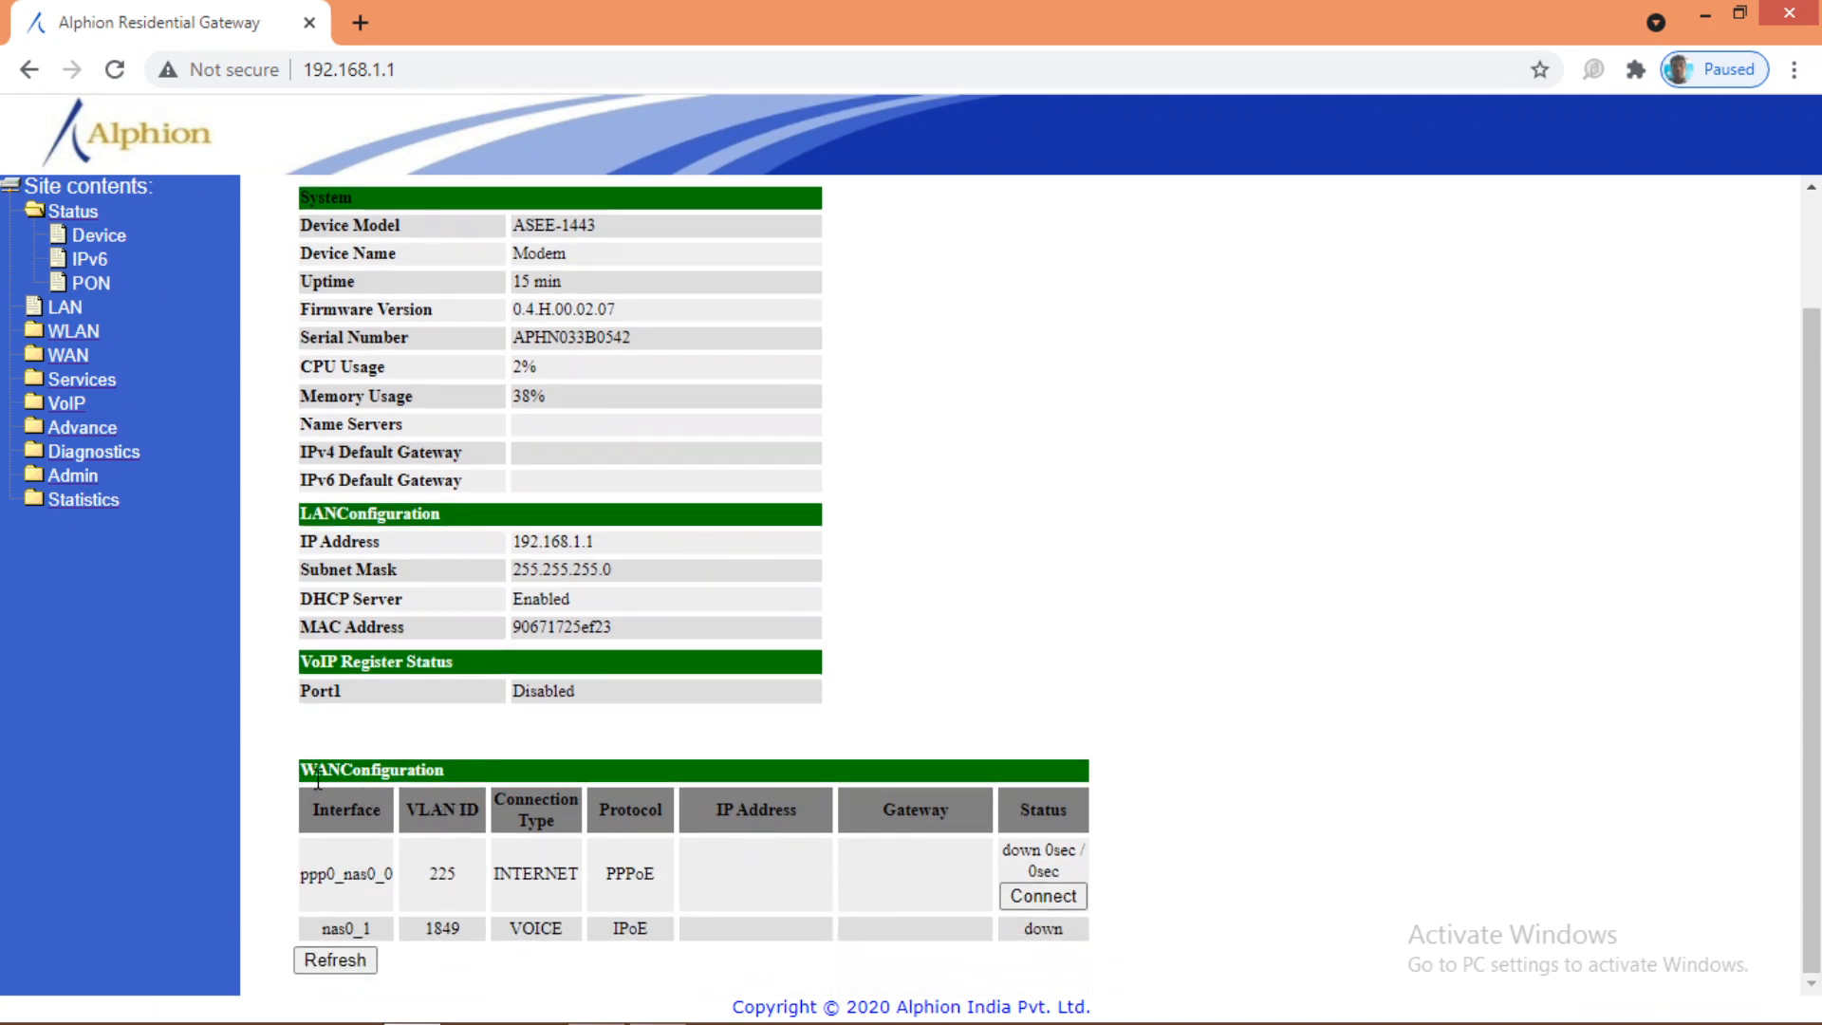
left_click_drag(302, 771, 463, 772)
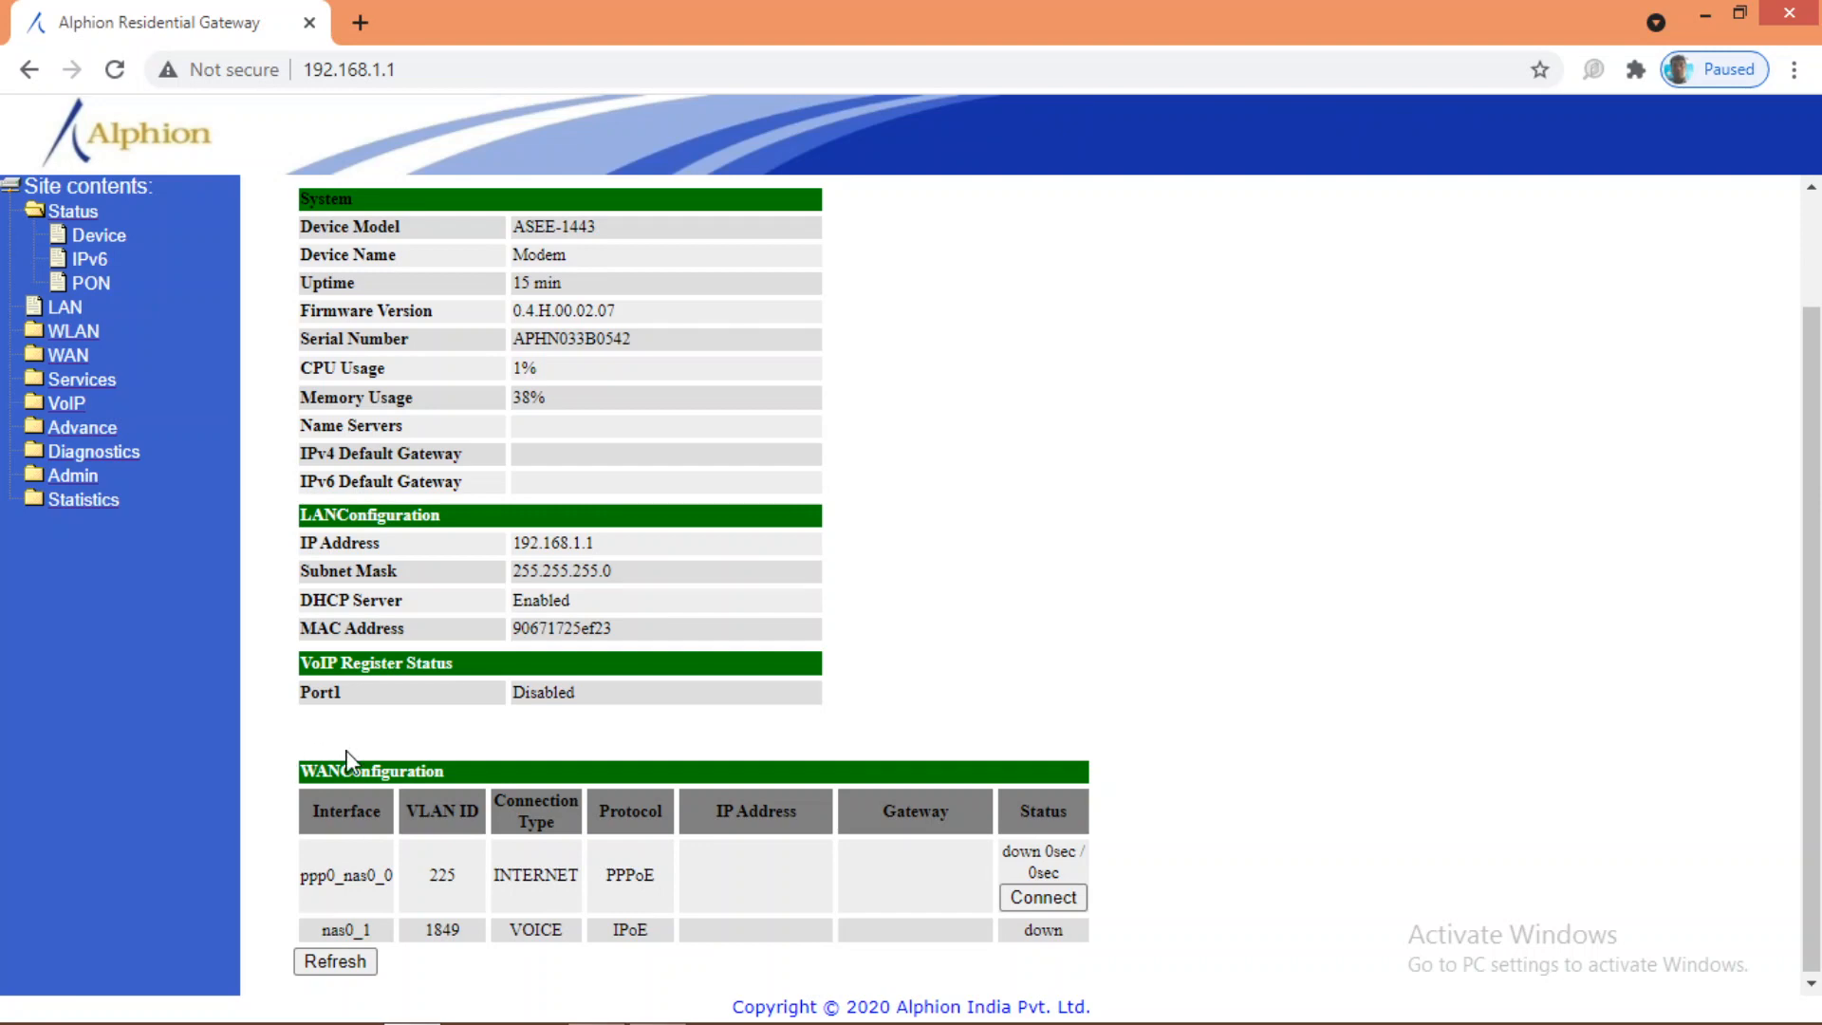
Step: On the VoIP Port1 page, enter the subscriber's phone number as Proxy0's Display Name
left_click(70, 409)
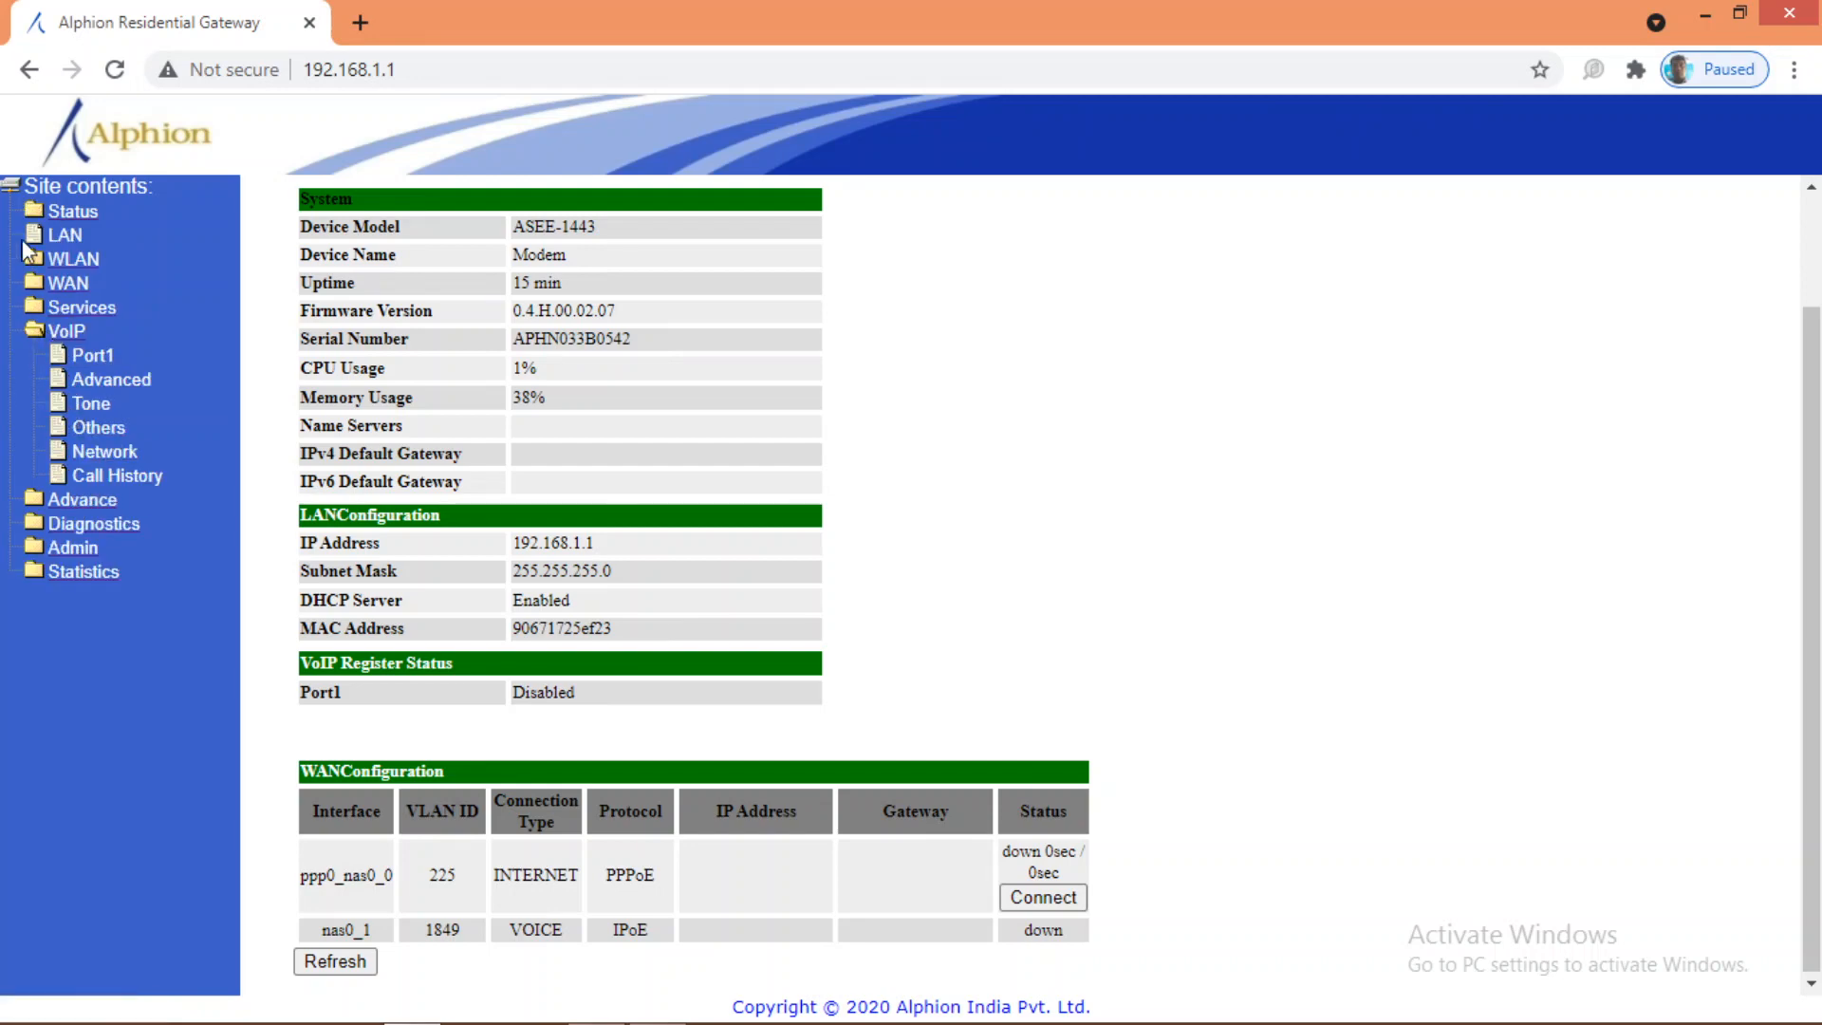
left_click(96, 361)
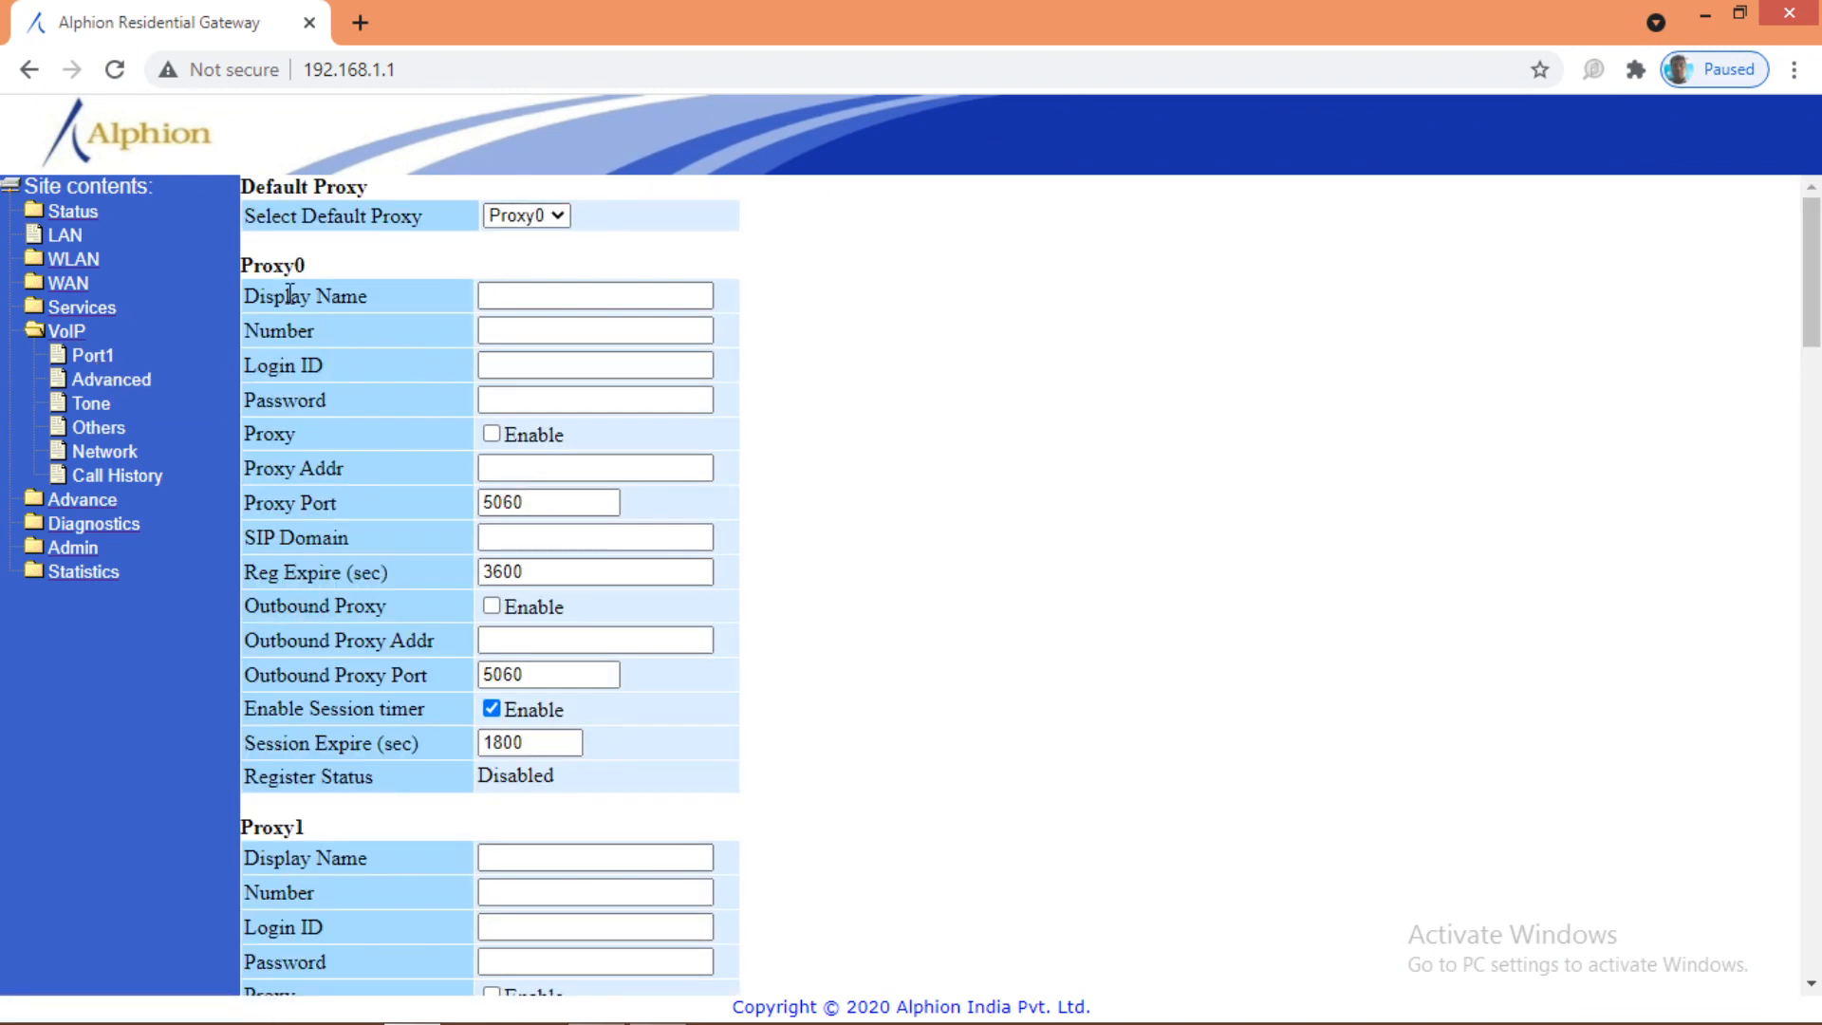
left_click(513, 297)
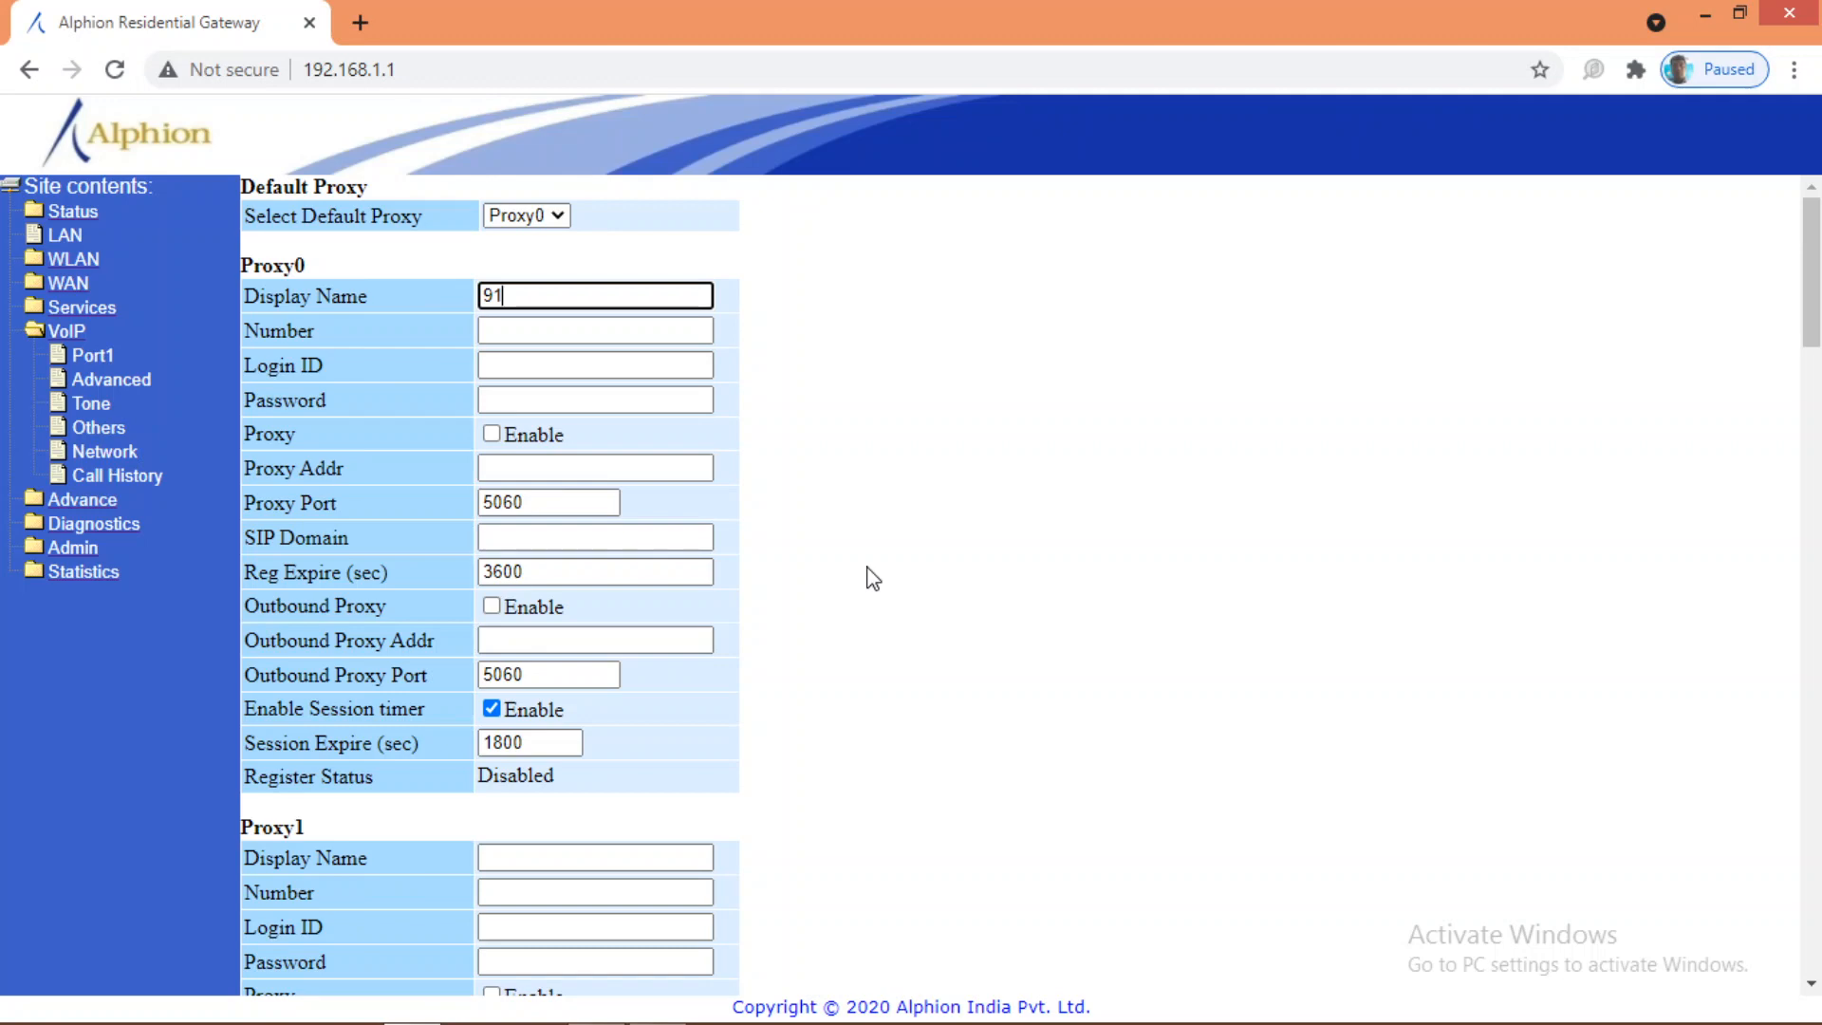
Step: Correct the misplaced digits in the Display Name and select the finished value
left_click_drag(502, 295, 543, 298)
left_click(546, 299)
key("BackSpace")
key("BackSpace")
type("33")
left_click(485, 298)
type("+")
key("BackSpace")
left_click_drag(604, 296, 467, 313)
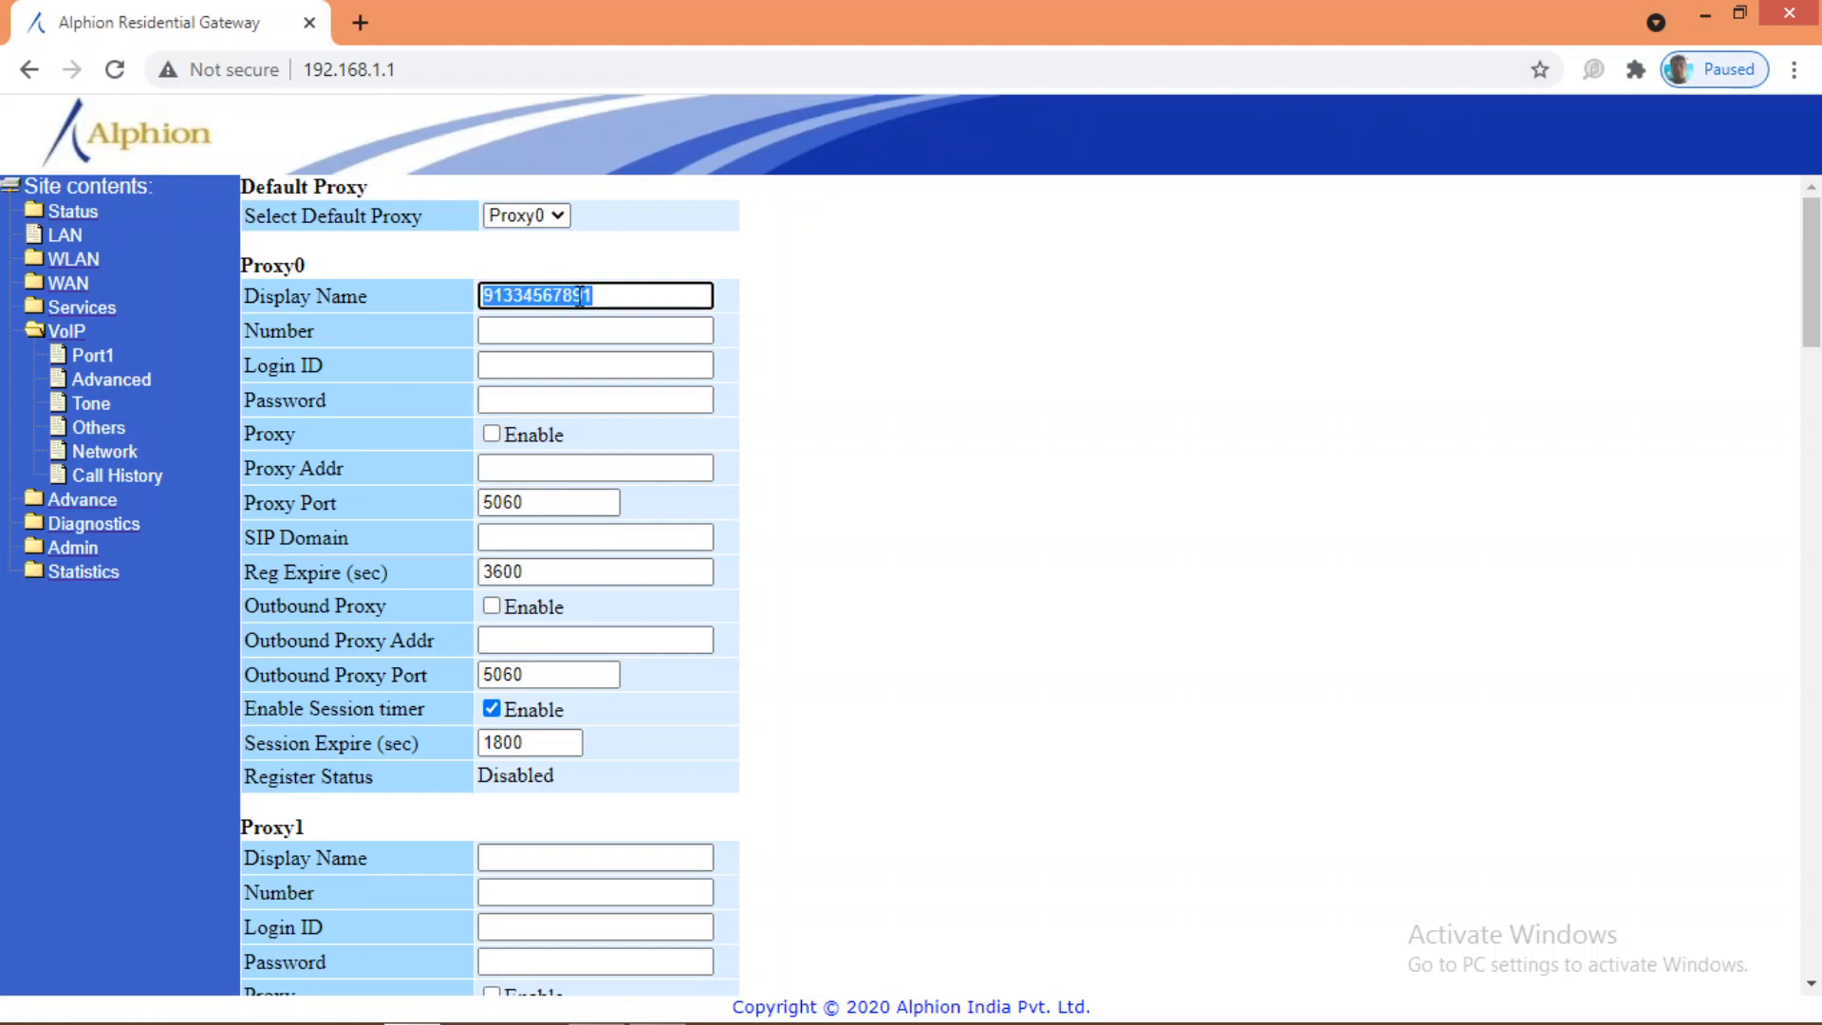
Step: Copy the phone number from Display Name into Proxy0's Number field
left_click(552, 330)
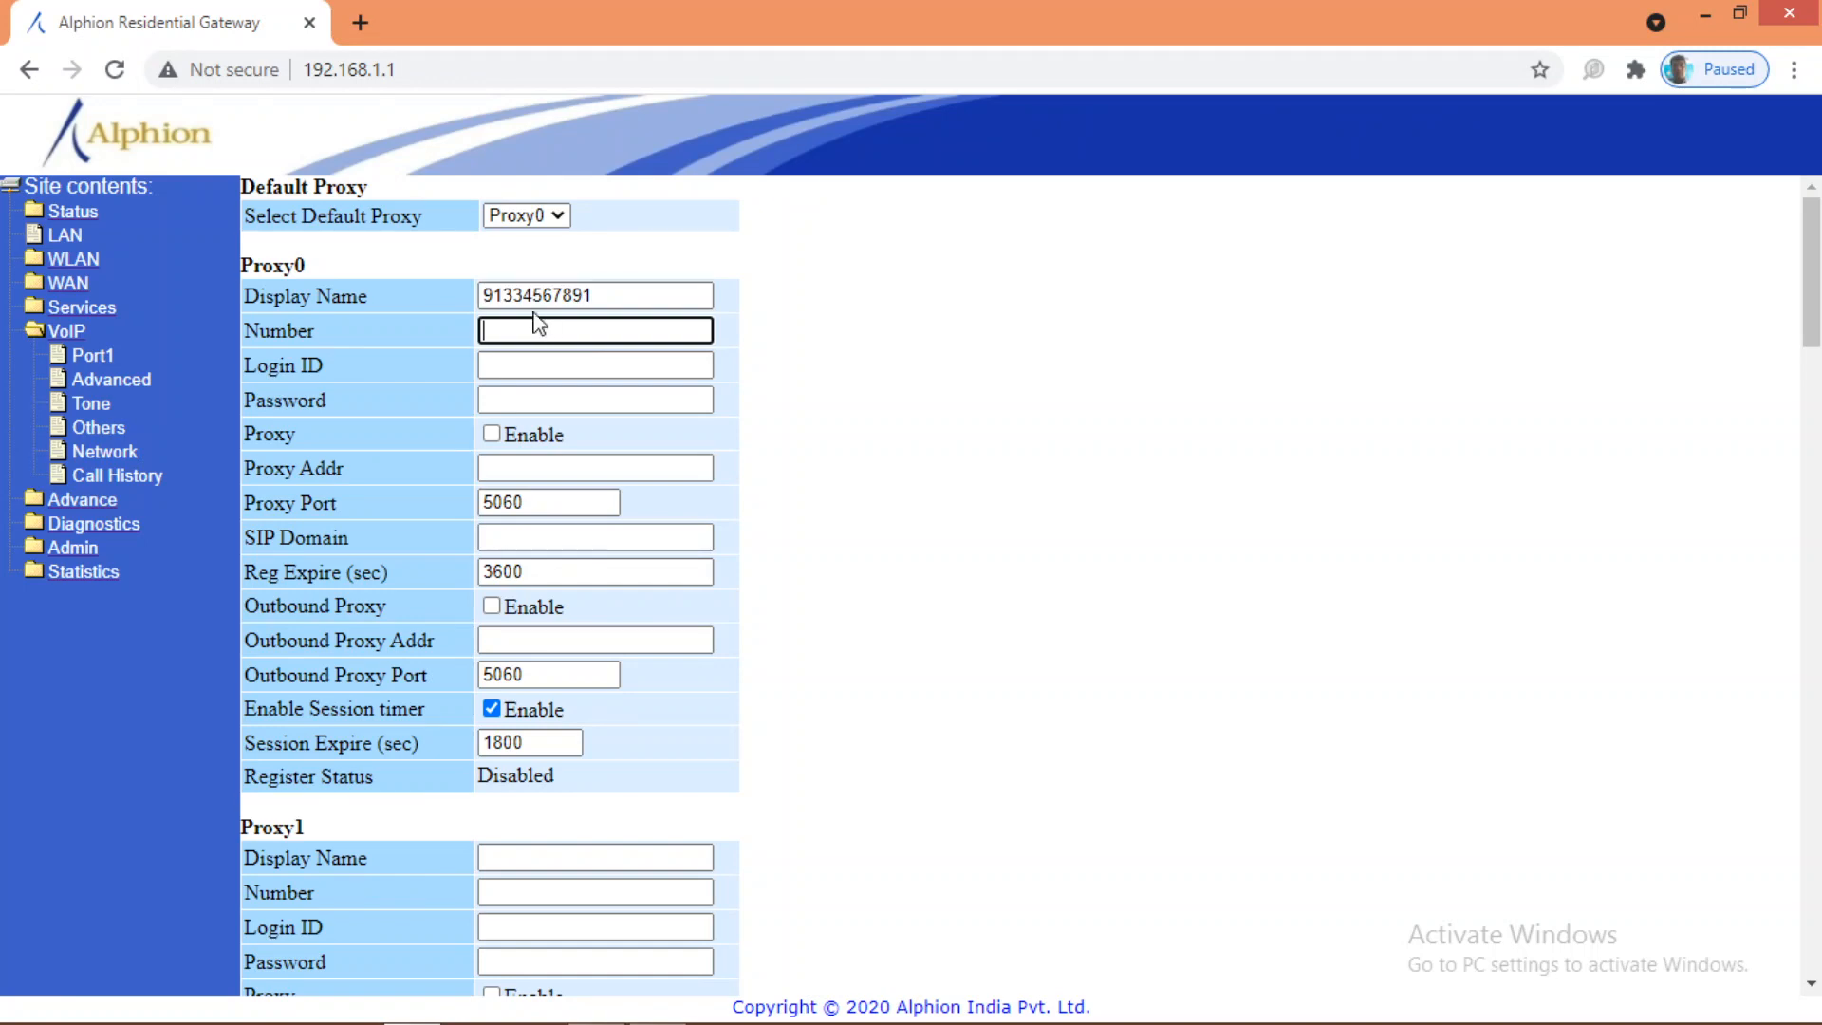
left_click_drag(601, 296, 482, 285)
key("ctrl+c")
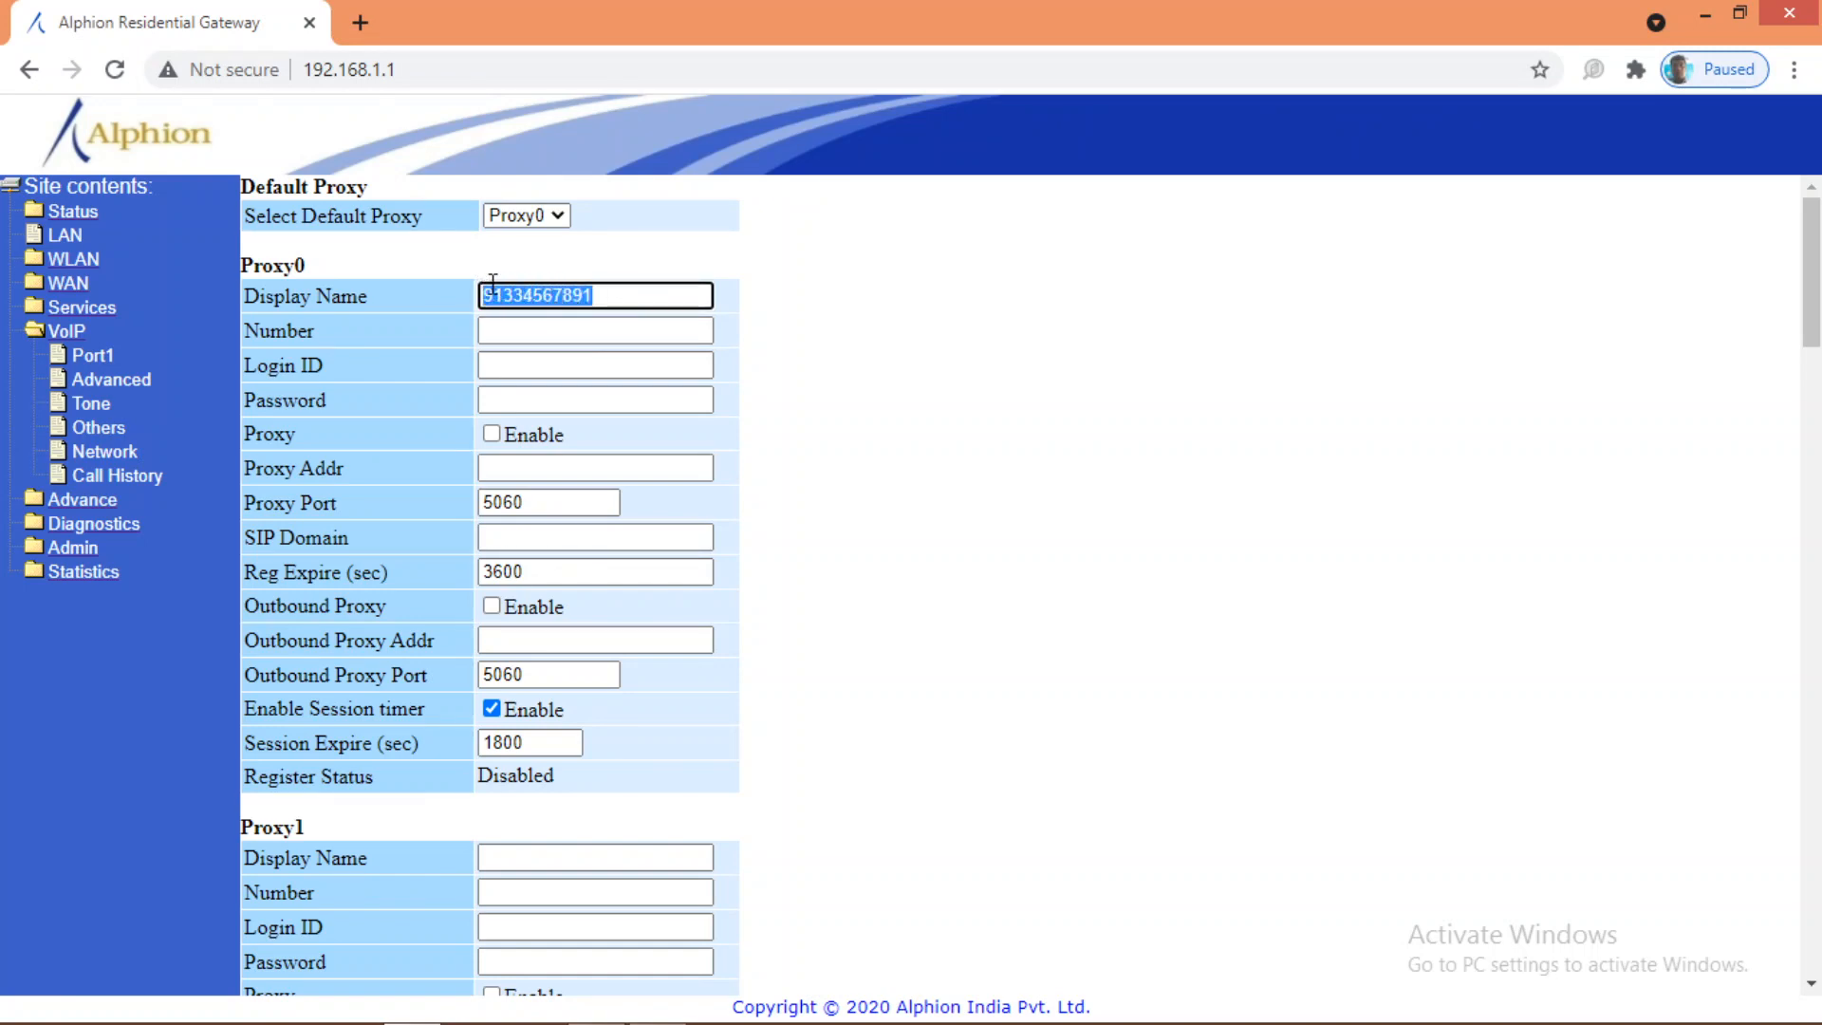
left_click(507, 330)
key("ctrl+v")
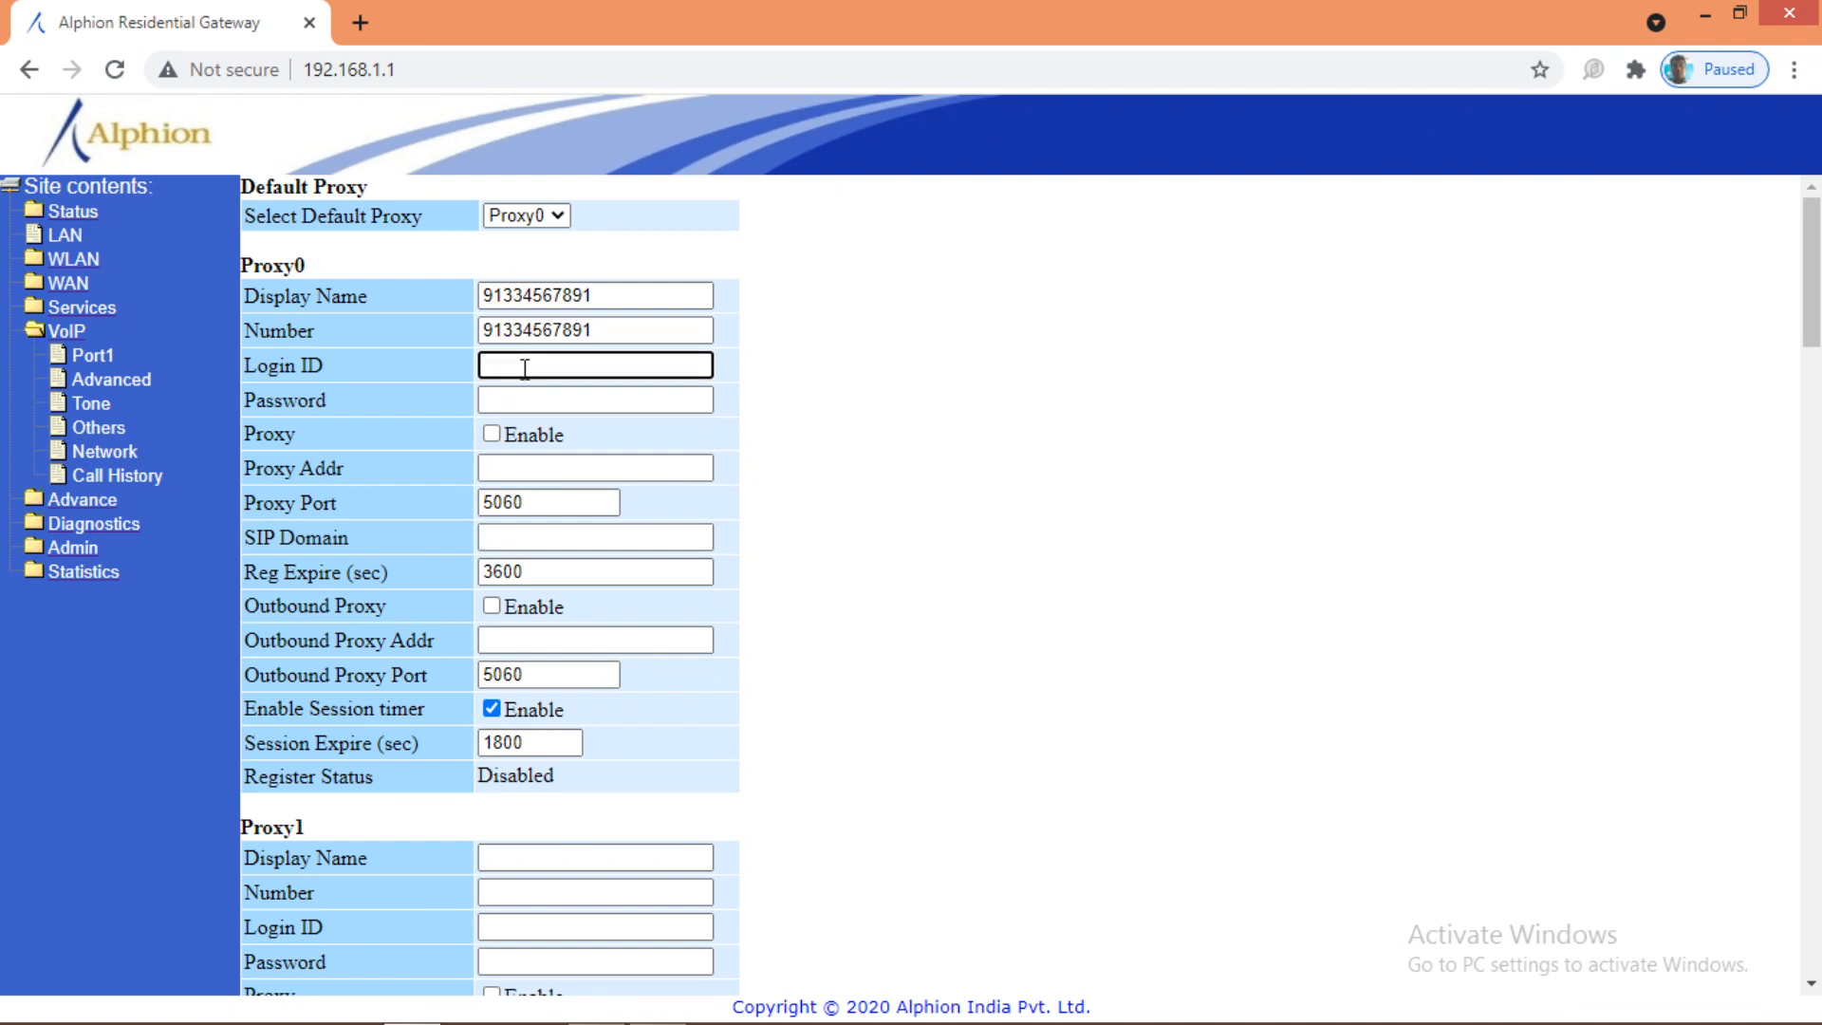
Step: Fill Login ID with the plus-prefixed phone number and enter the account password
key("ctrl+v")
key("Home")
type("+")
left_click(539, 394)
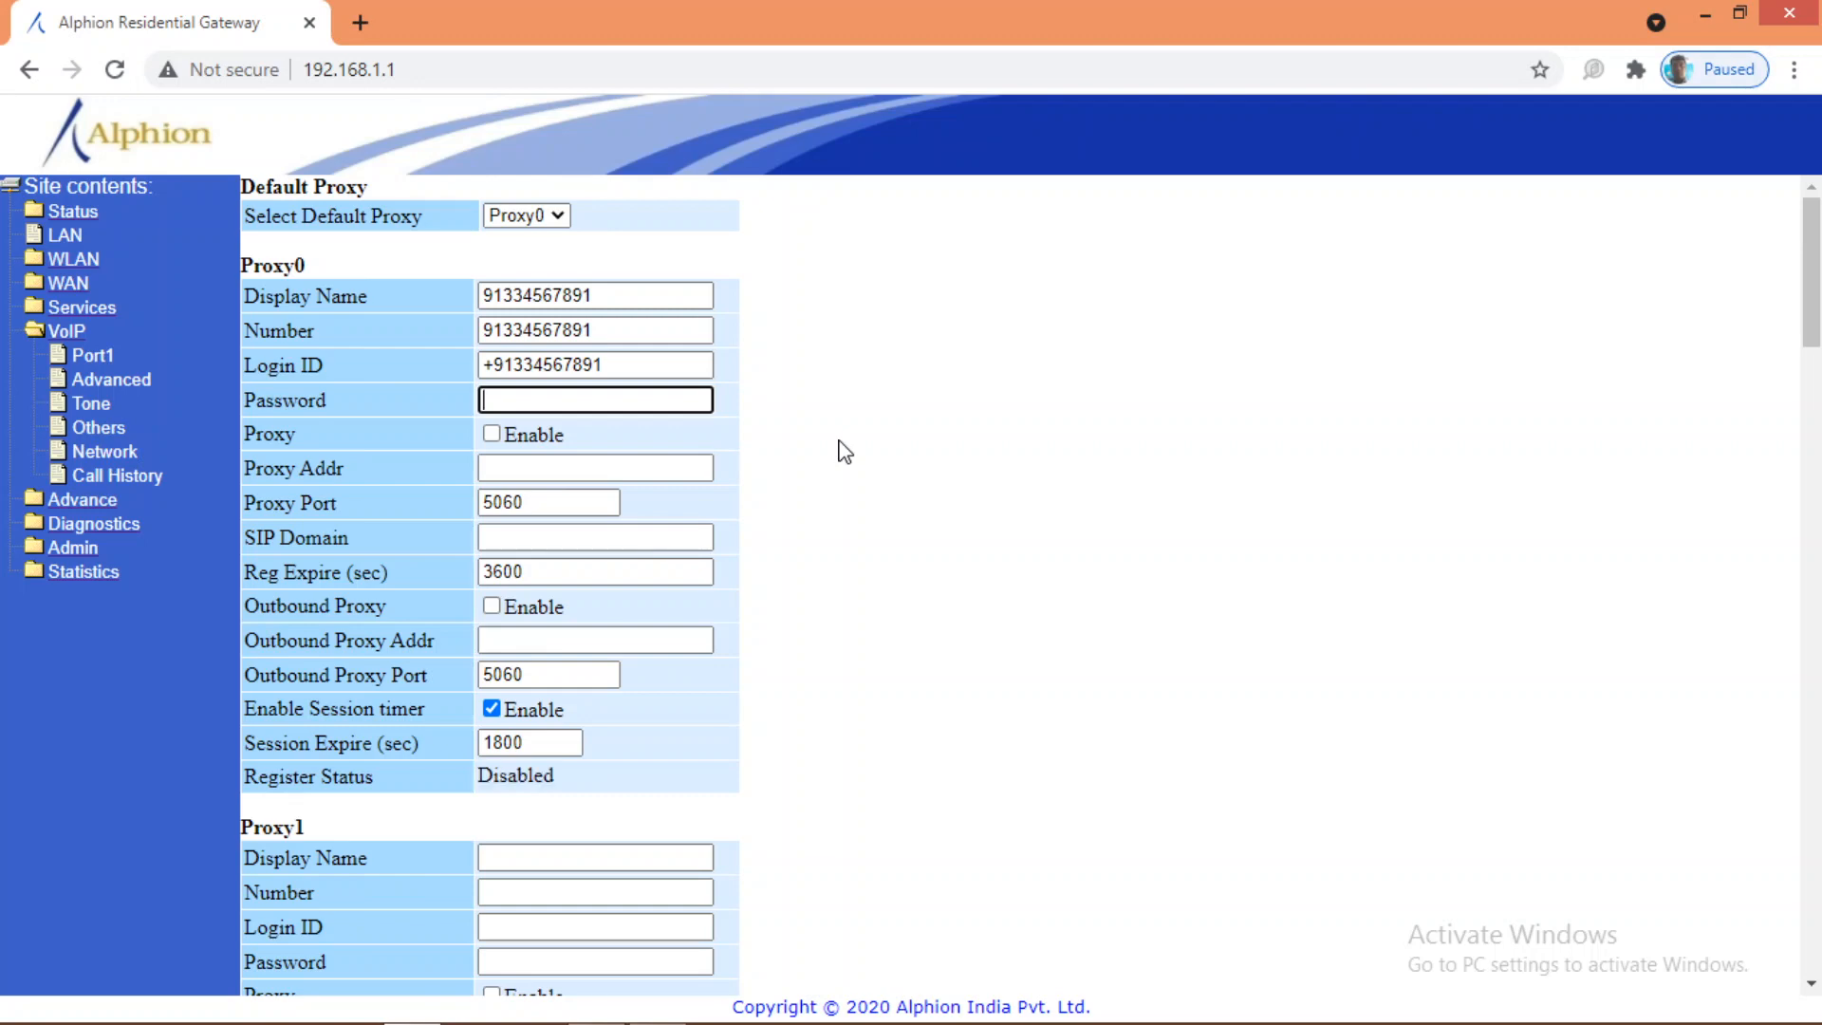
left_click(537, 539)
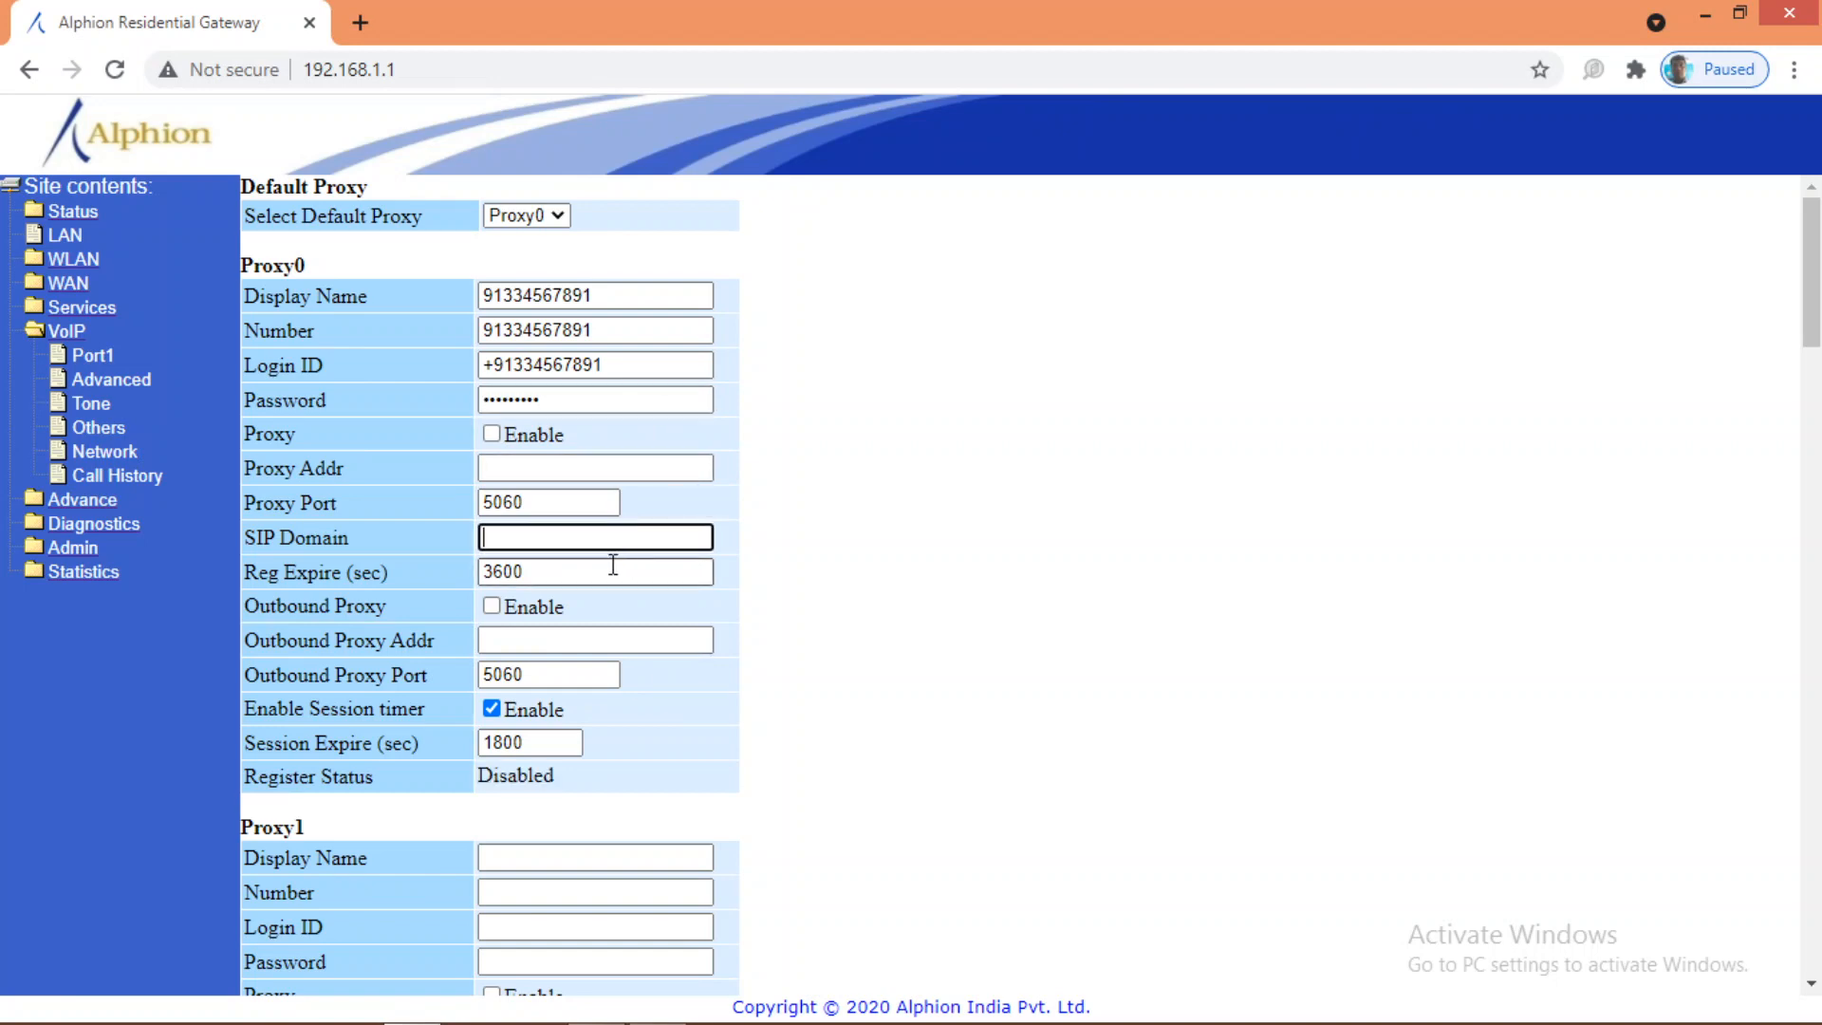
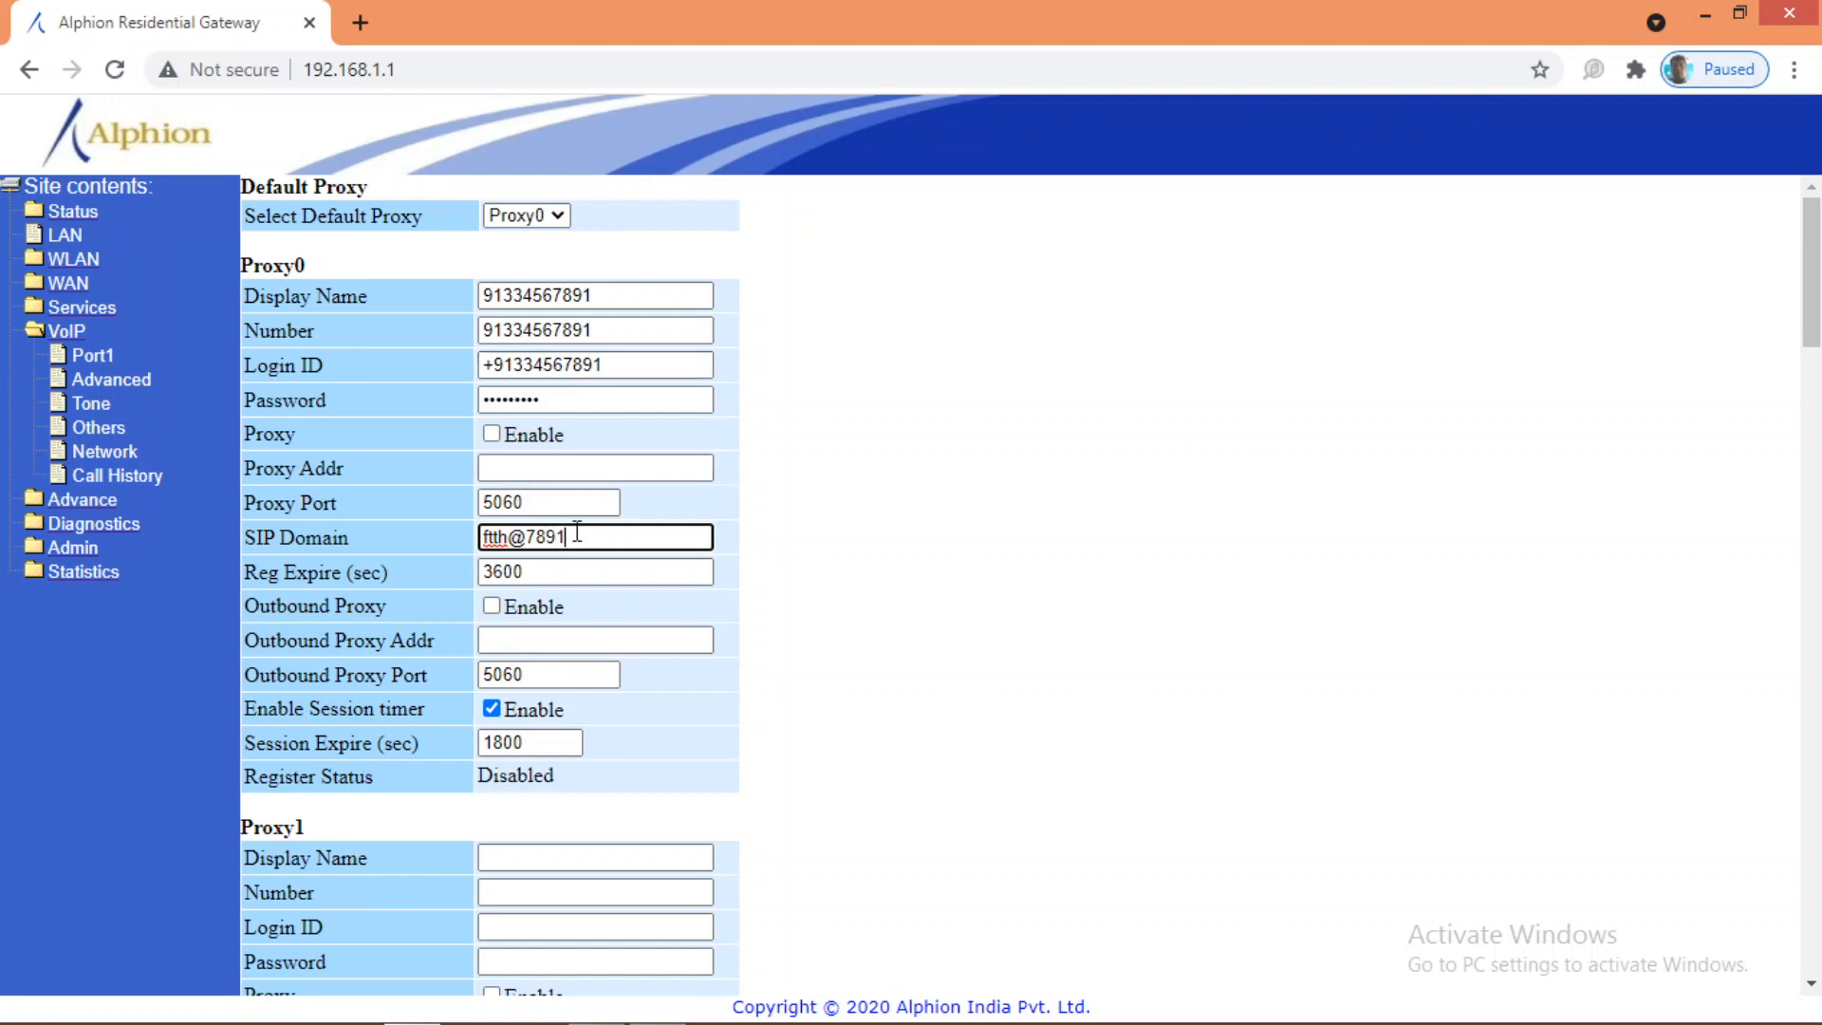
left_click_drag(568, 537, 461, 539)
key("BackSpace")
left_click(563, 394)
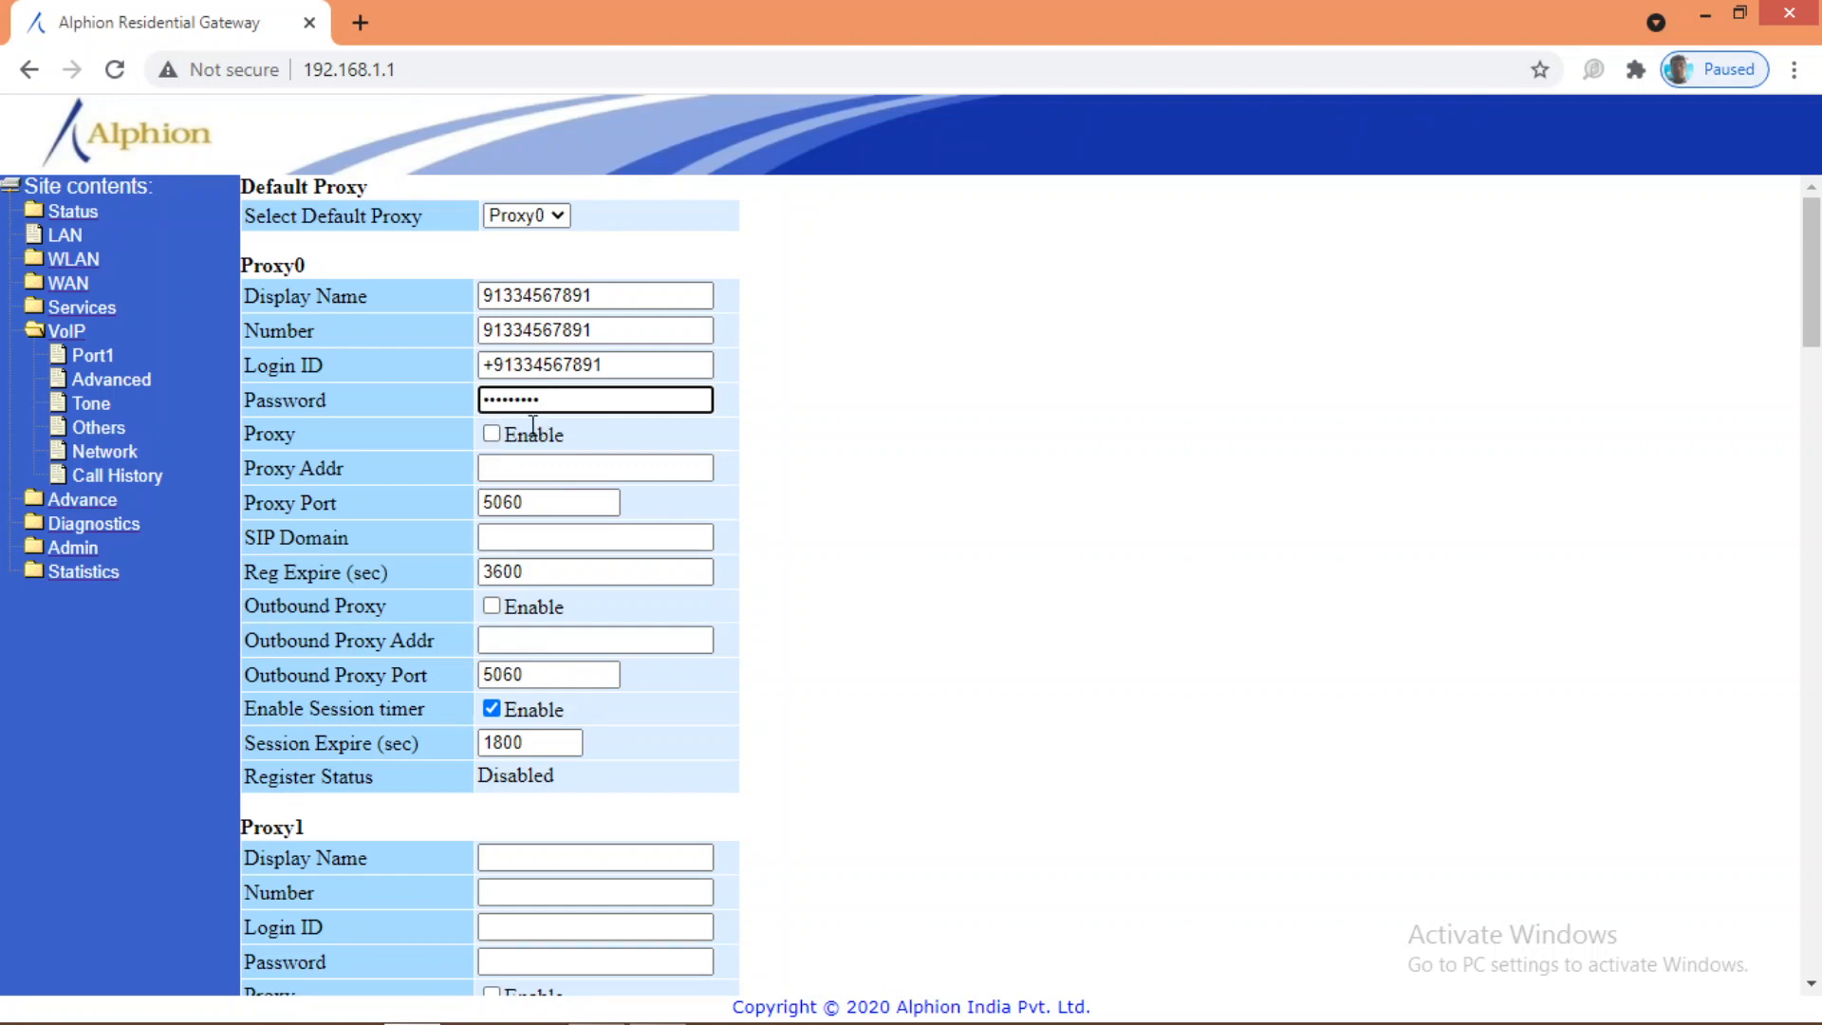
Step: Enable the proxy for Proxy0 and set Proxy Addr to 10.187.2.12
left_click(492, 435)
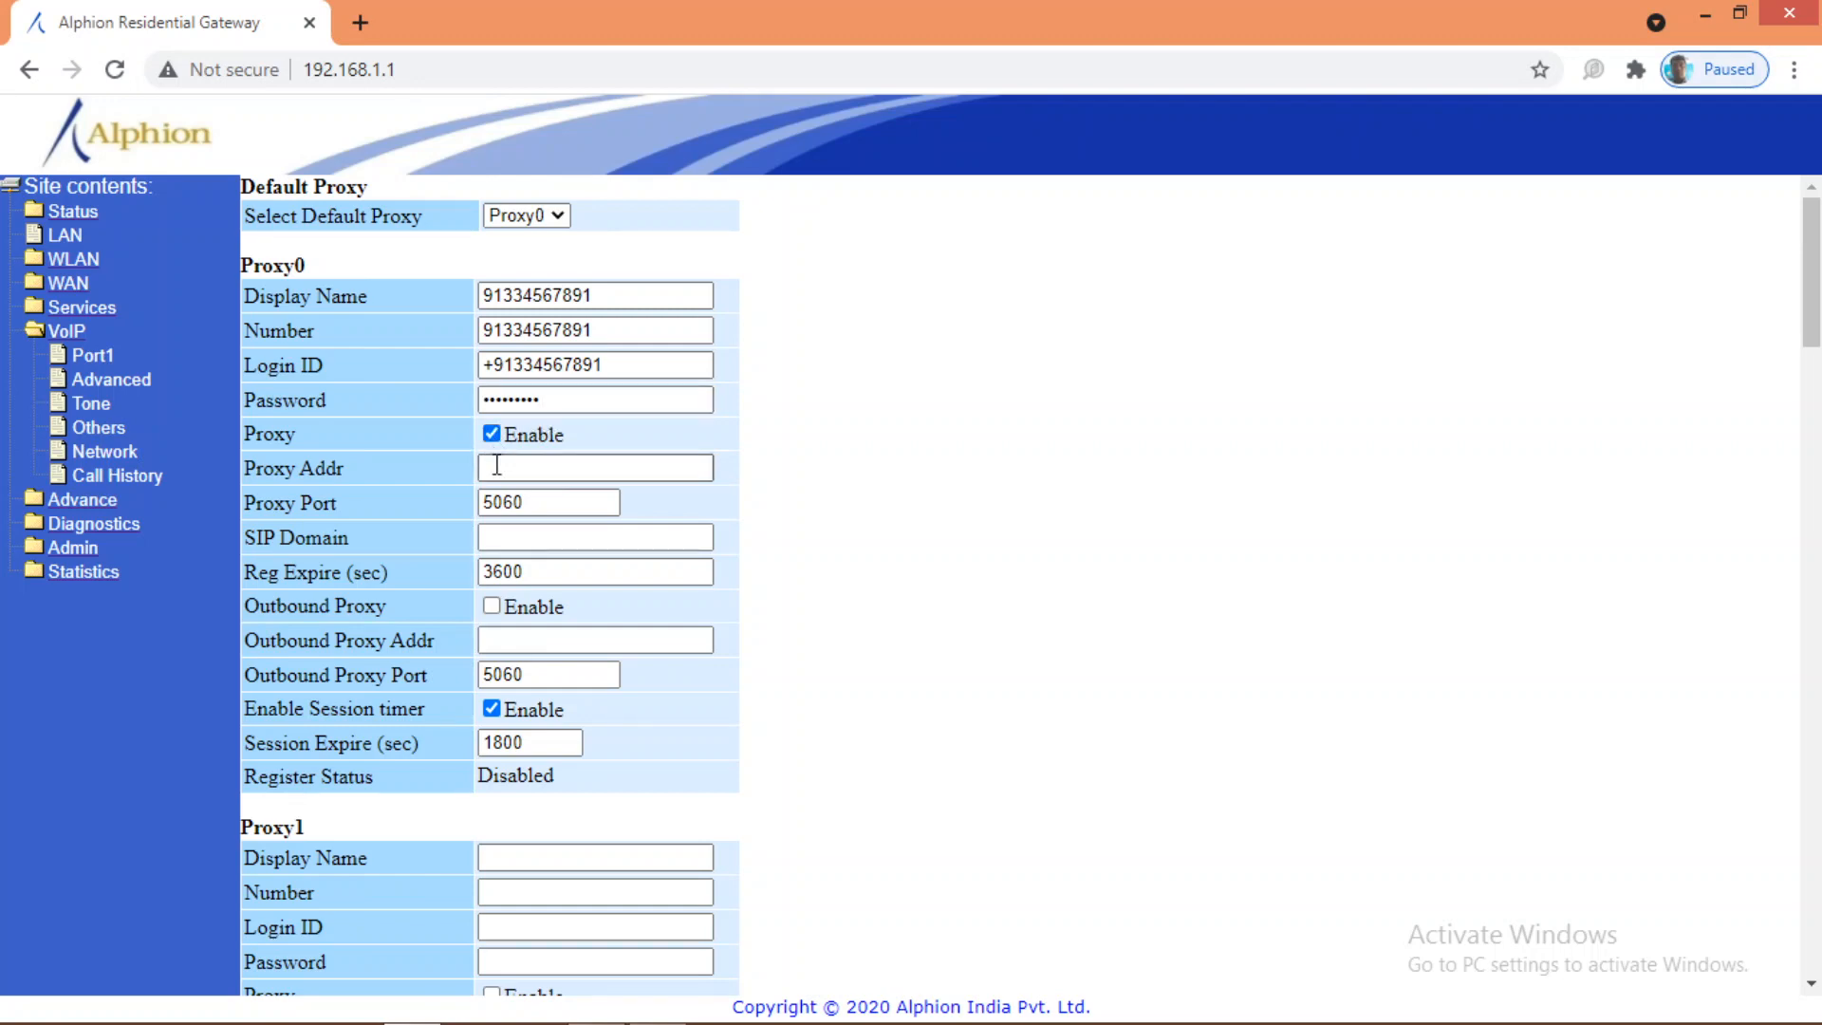
left_click(489, 468)
type("10.187.2.12")
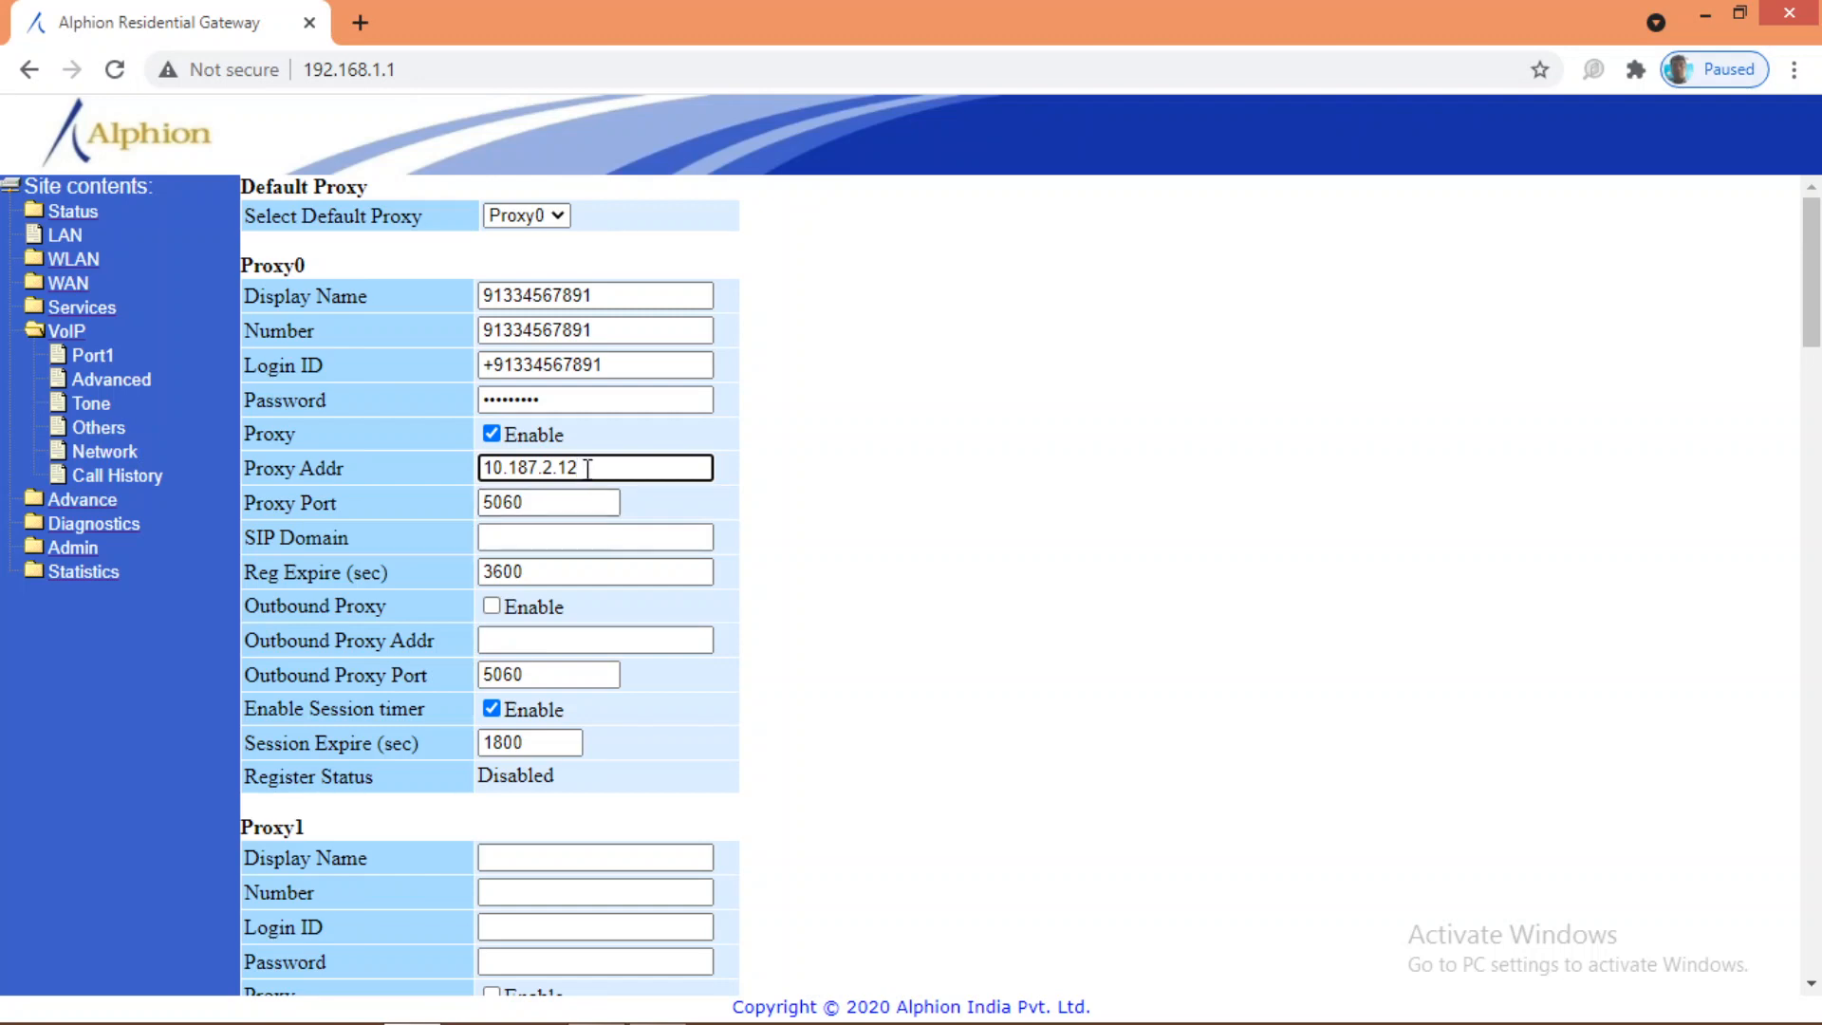
left_click_drag(588, 469, 483, 475)
key("ctrl+c")
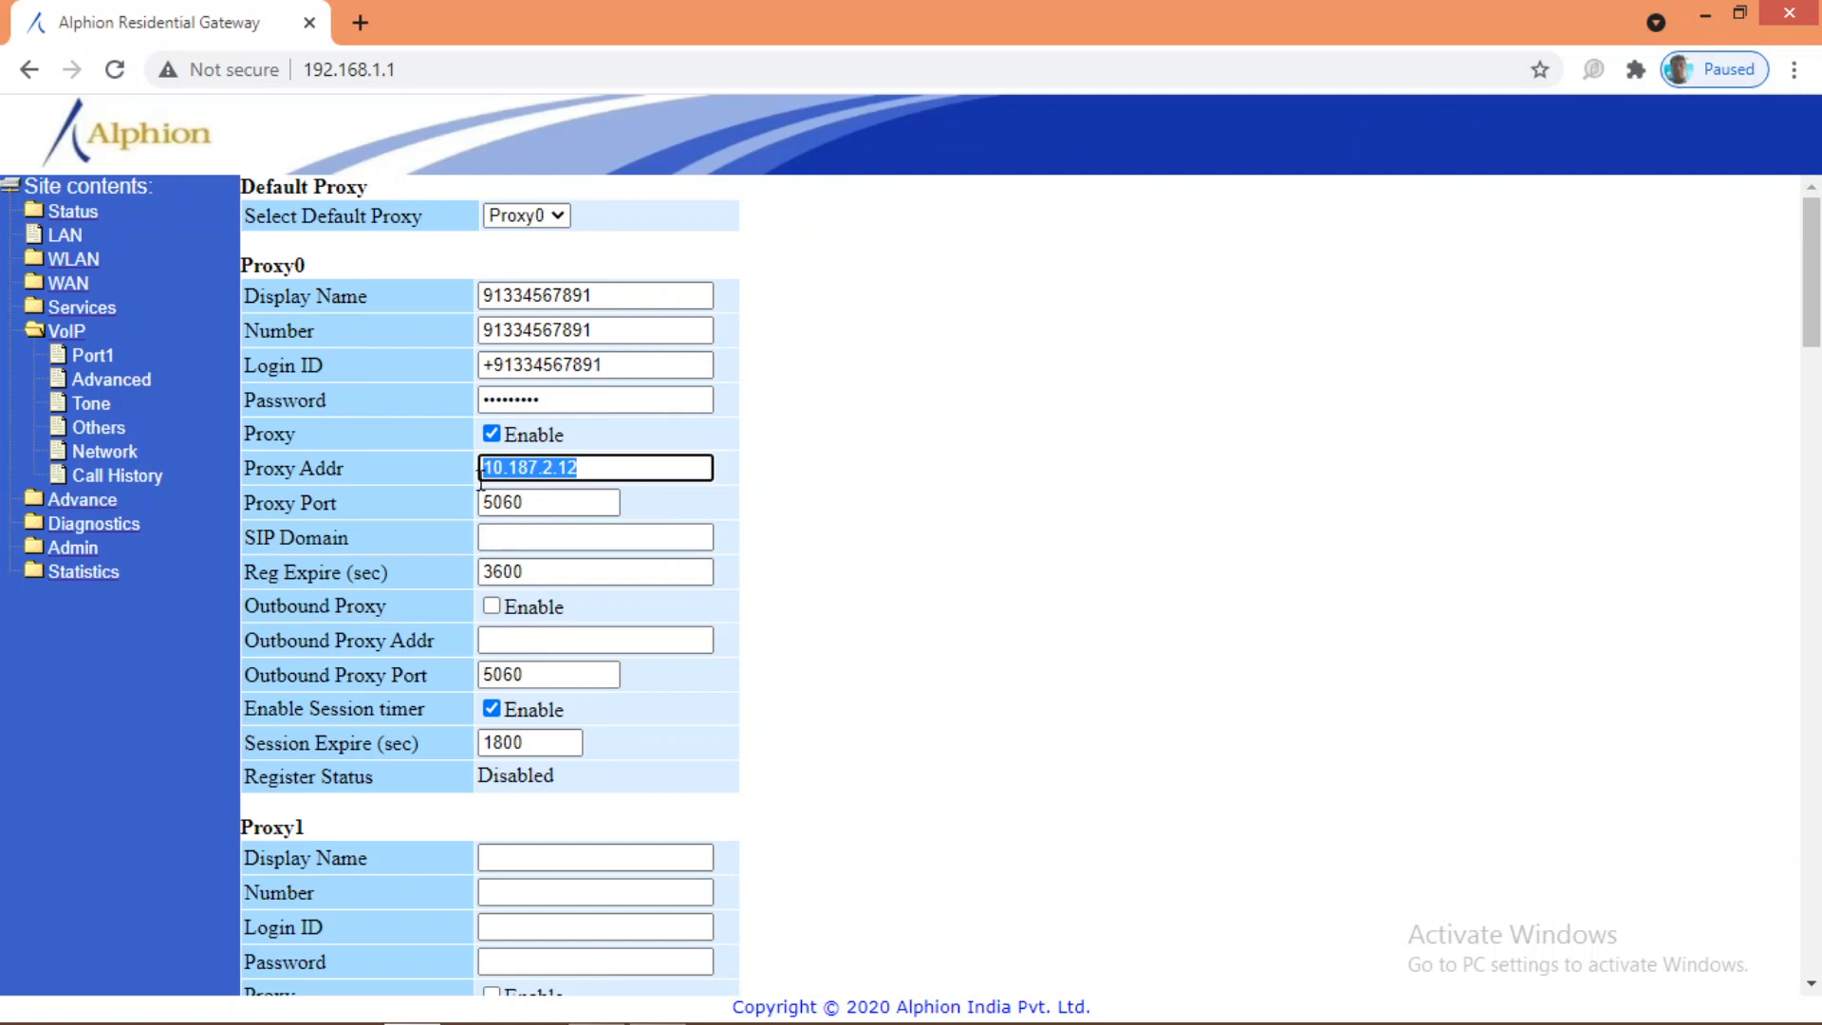
Step: Set SIP Domain to 10.187.2.12 and enable the outbound proxy at 10.187.2.12
left_click(513, 536)
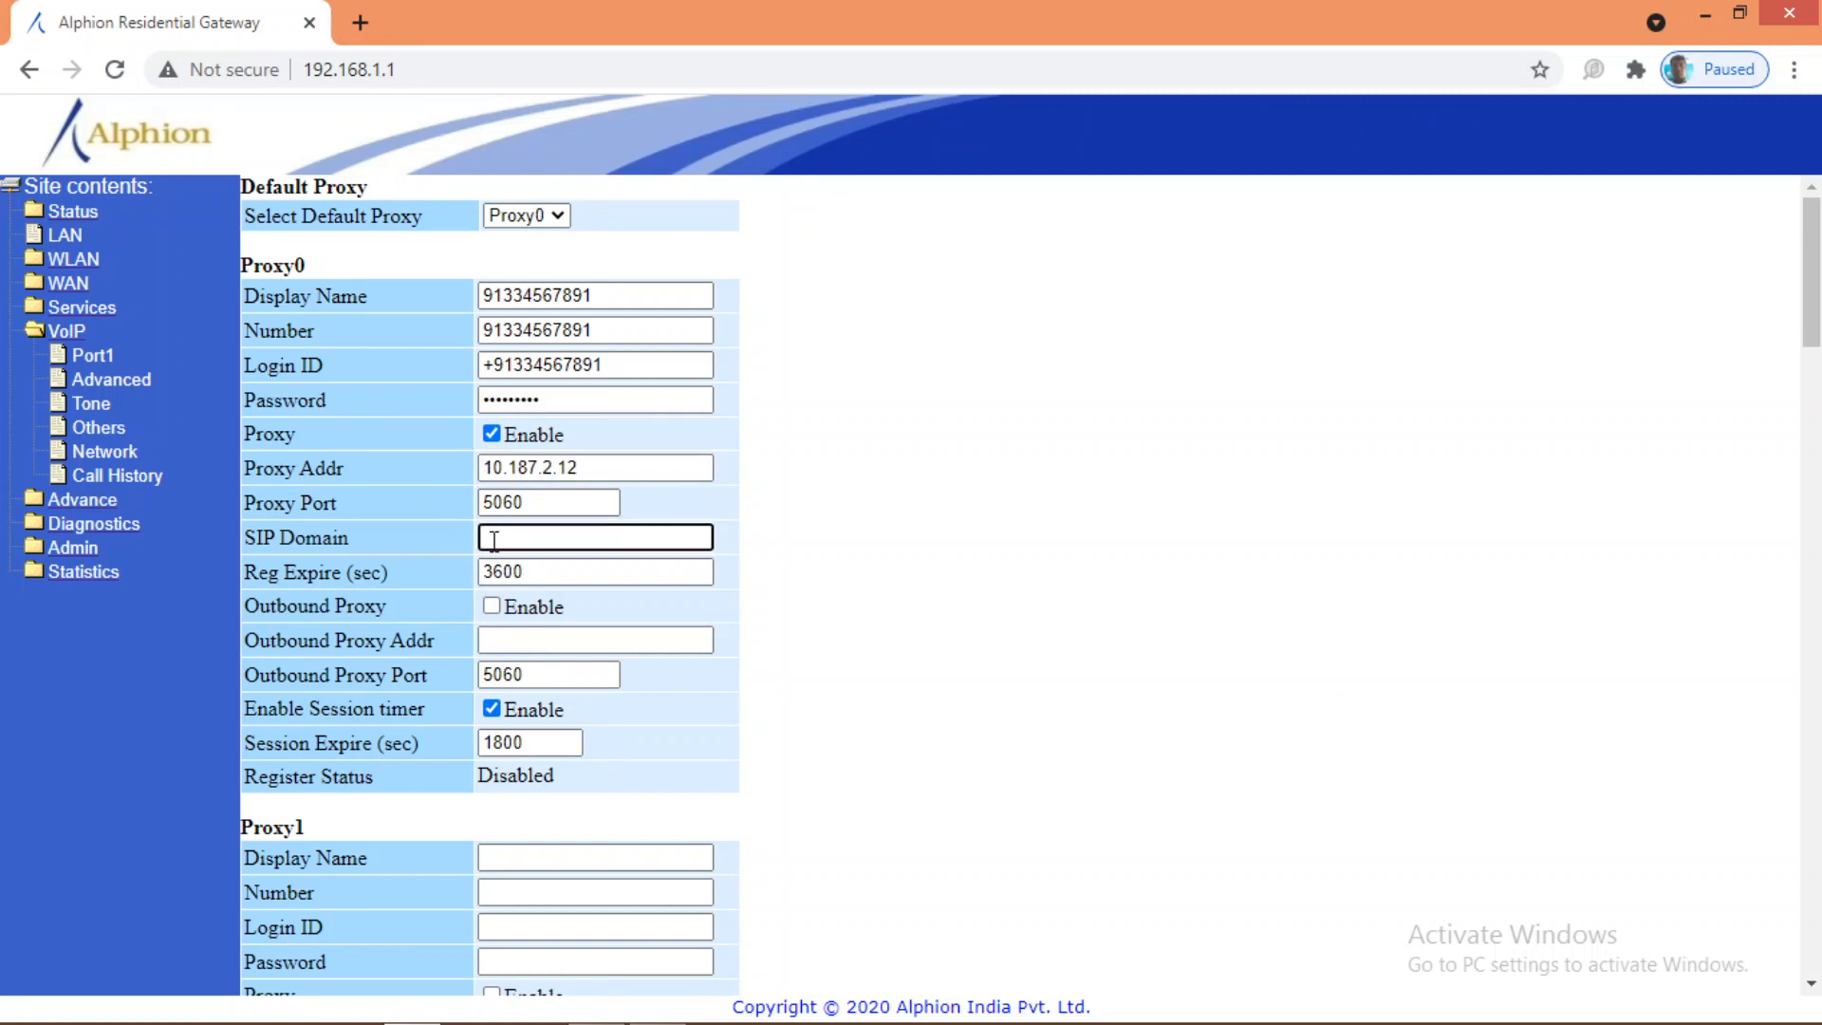
key("ctrl+v")
left_click(491, 605)
left_click(509, 648)
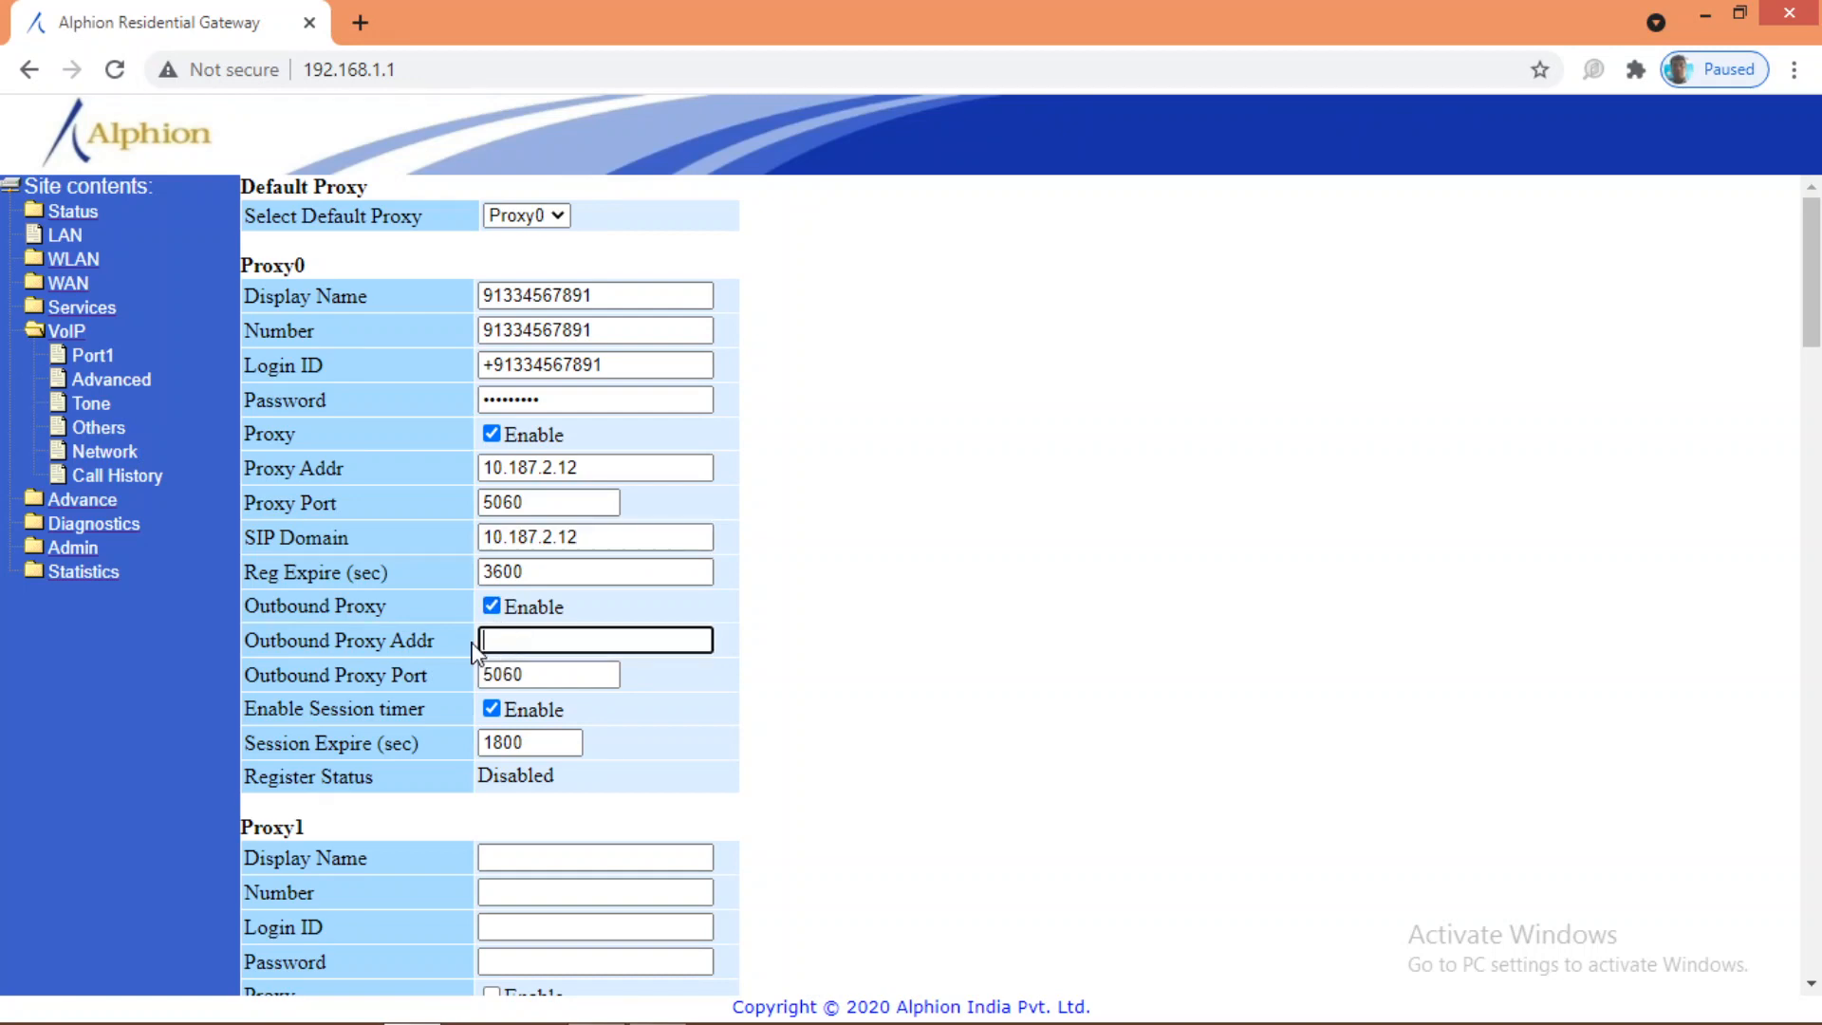
key("ctrl+v")
scroll(509, 825, "down", 1)
scroll(517, 555, "up", 1)
scroll(611, 845, "down", 4)
scroll(589, 863, "down", 18)
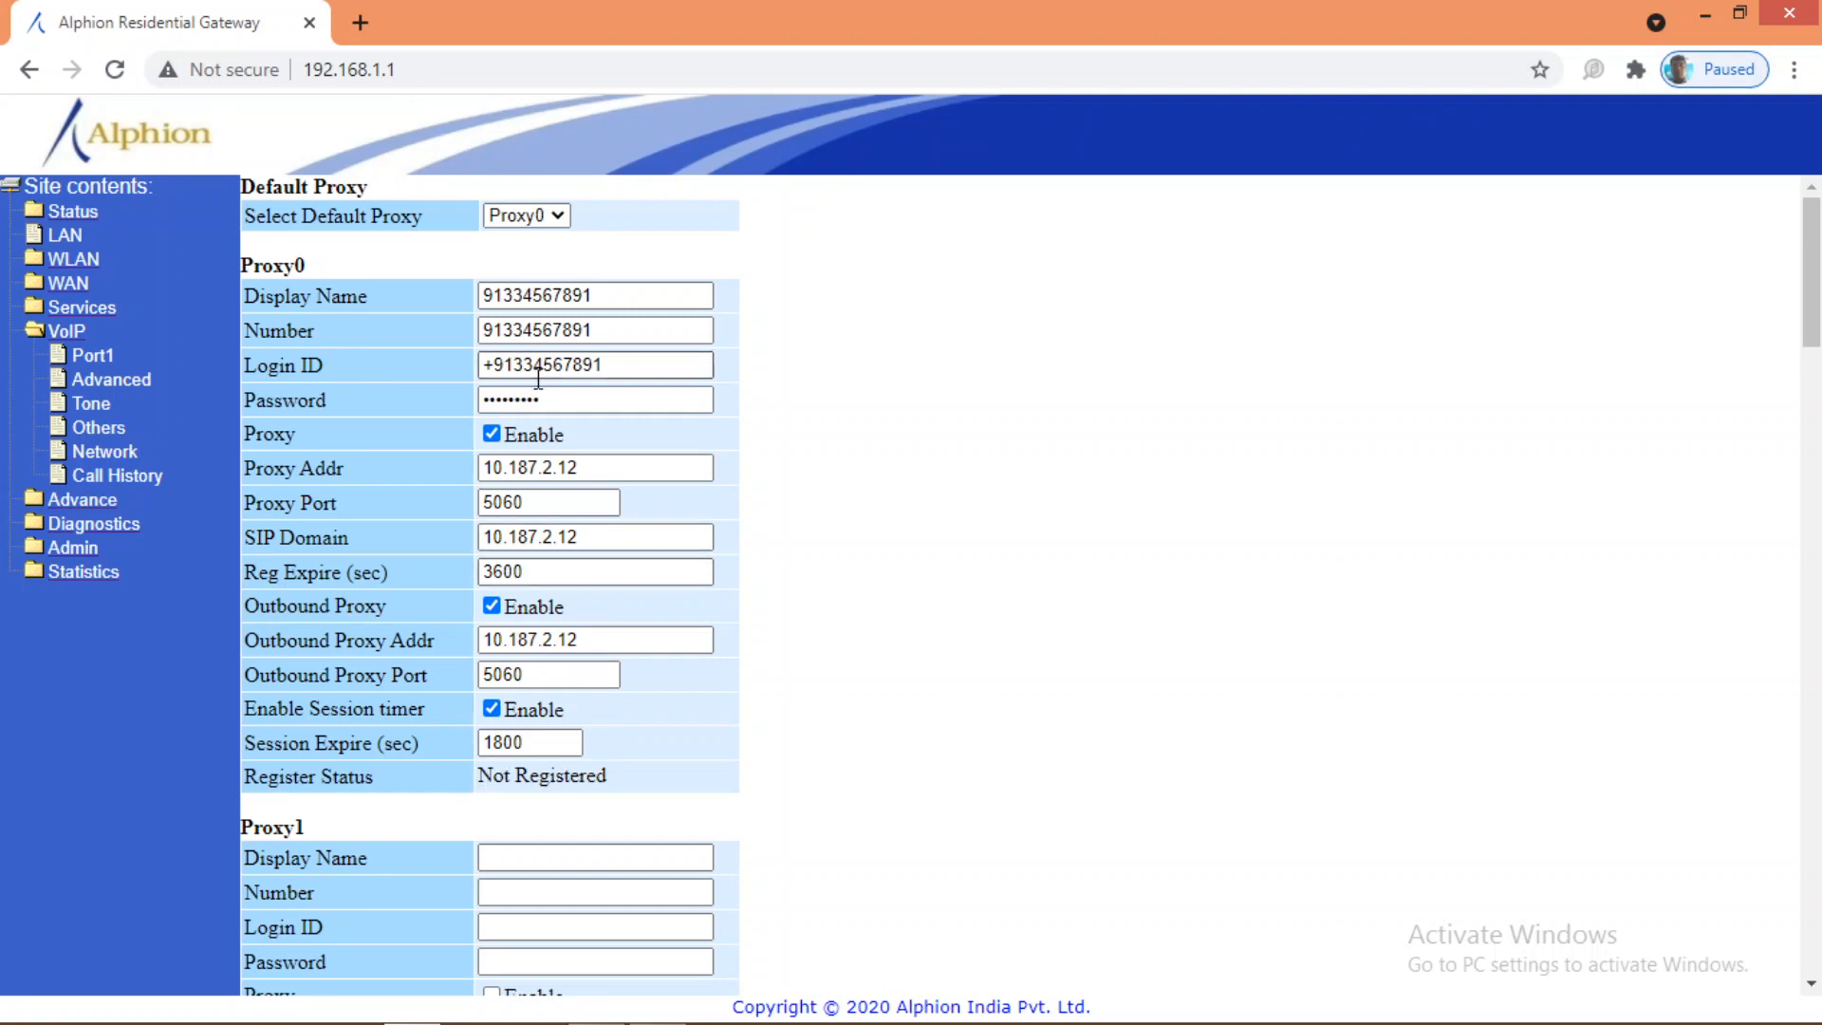
left_click_drag(483, 296, 597, 298)
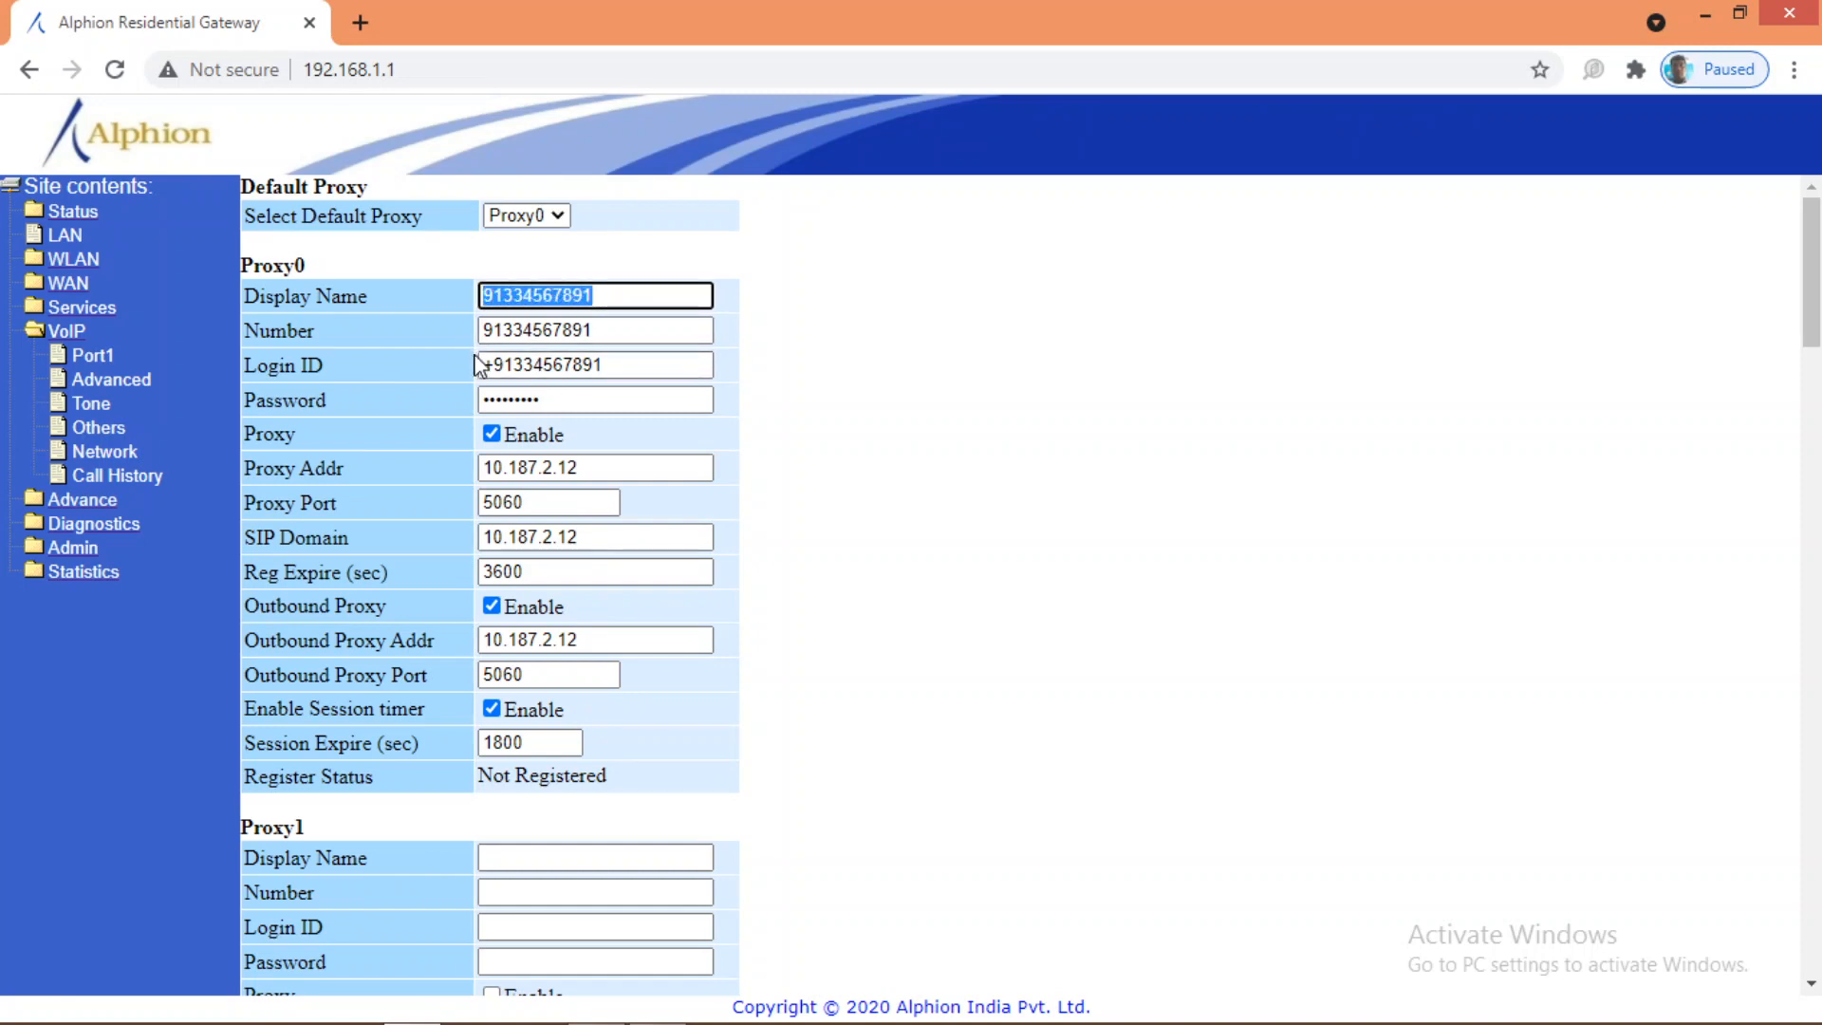
left_click_drag(482, 330, 598, 334)
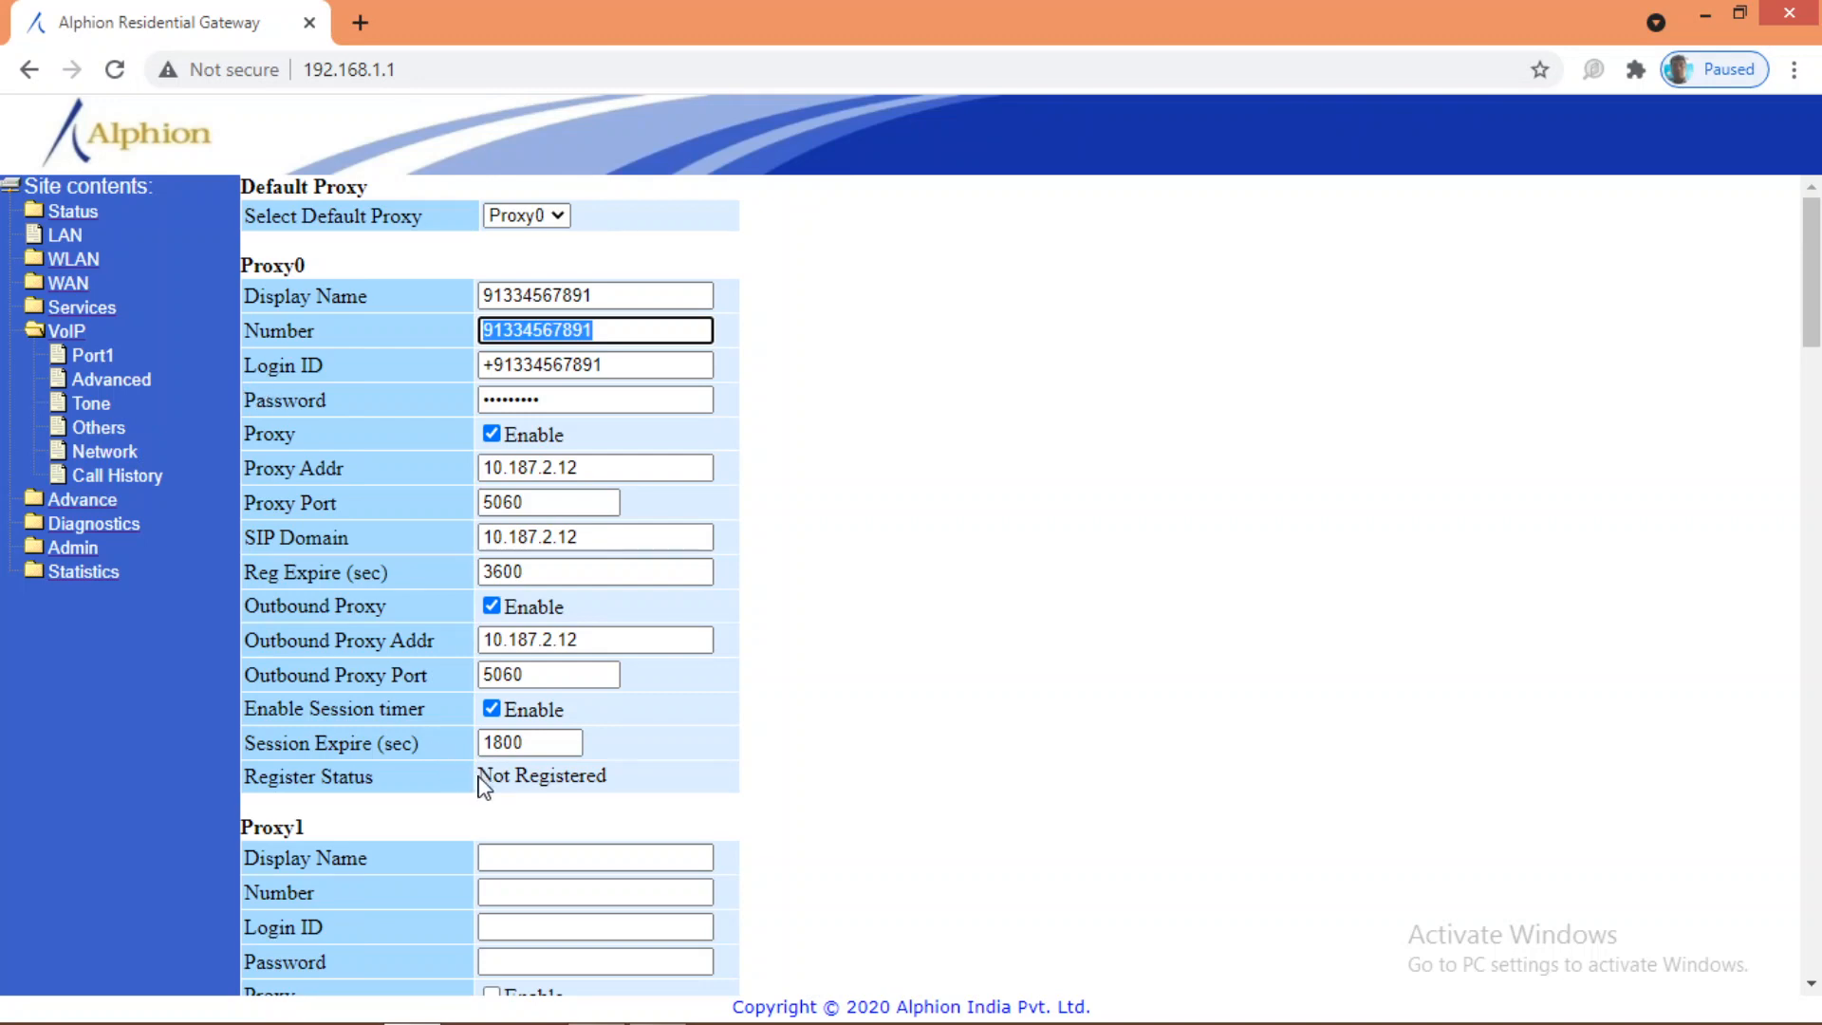
left_click_drag(481, 776, 612, 792)
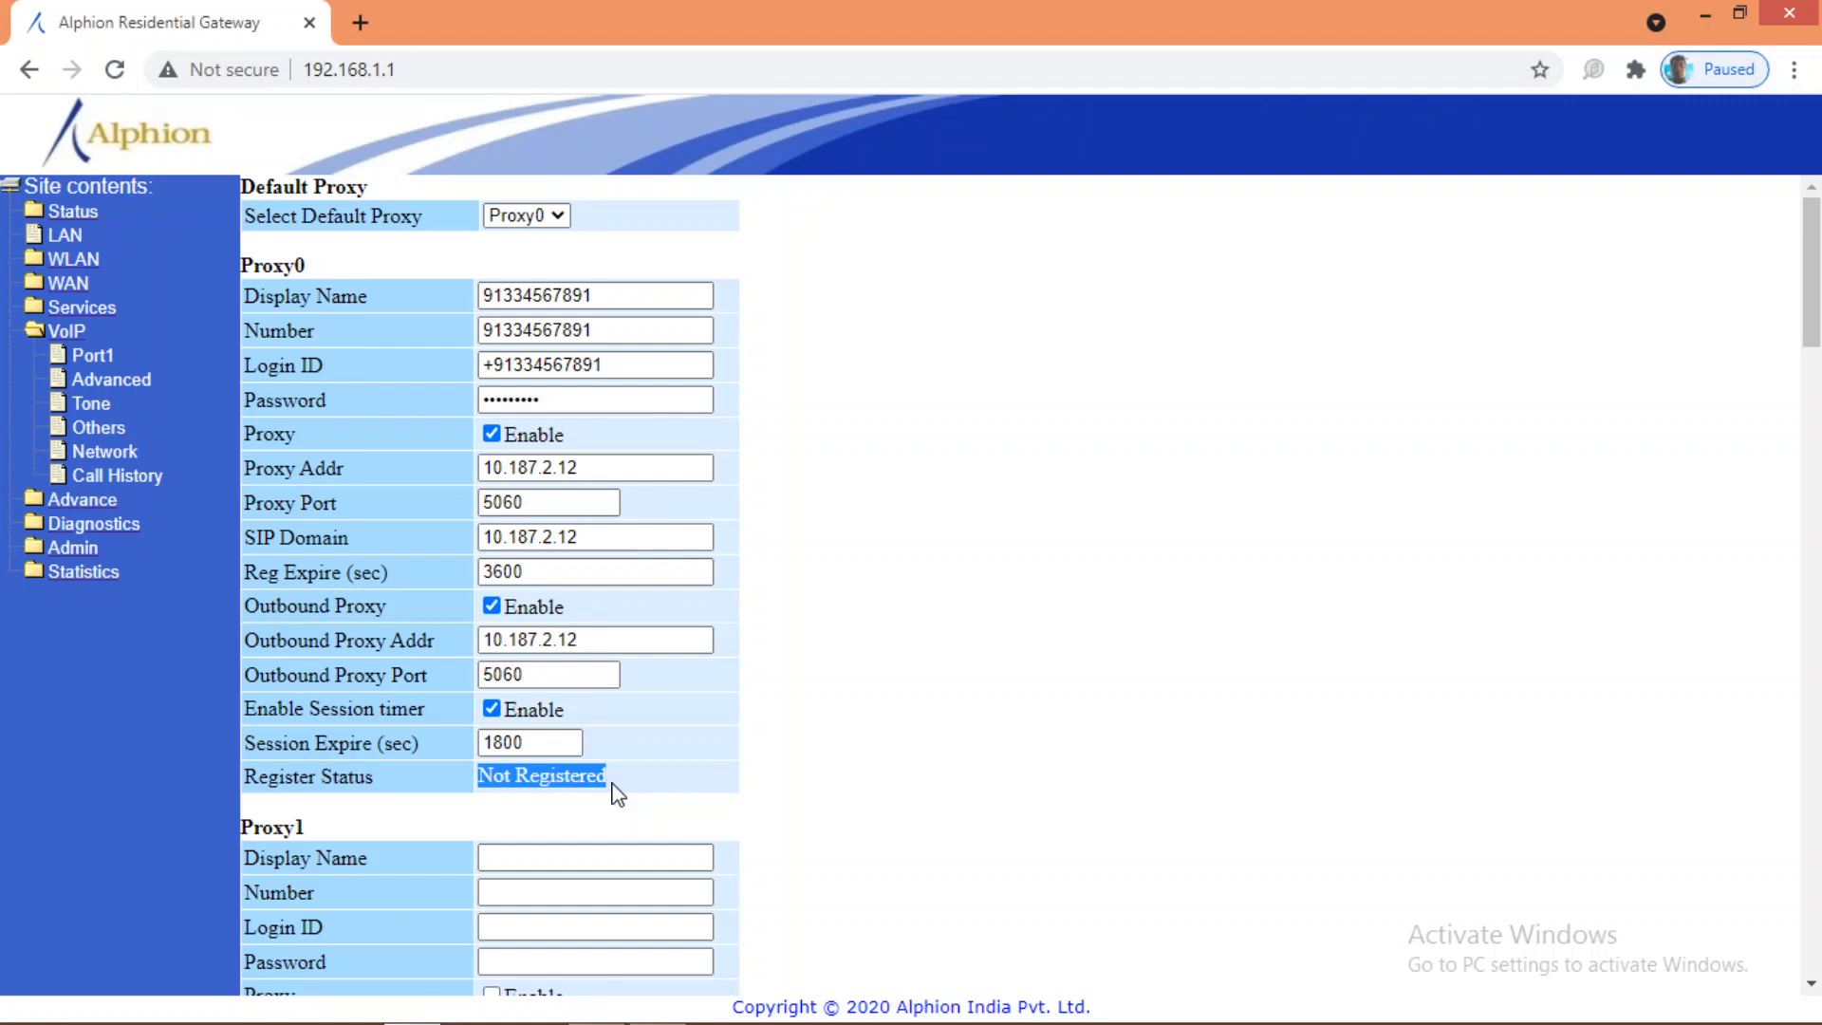
left_click(617, 794)
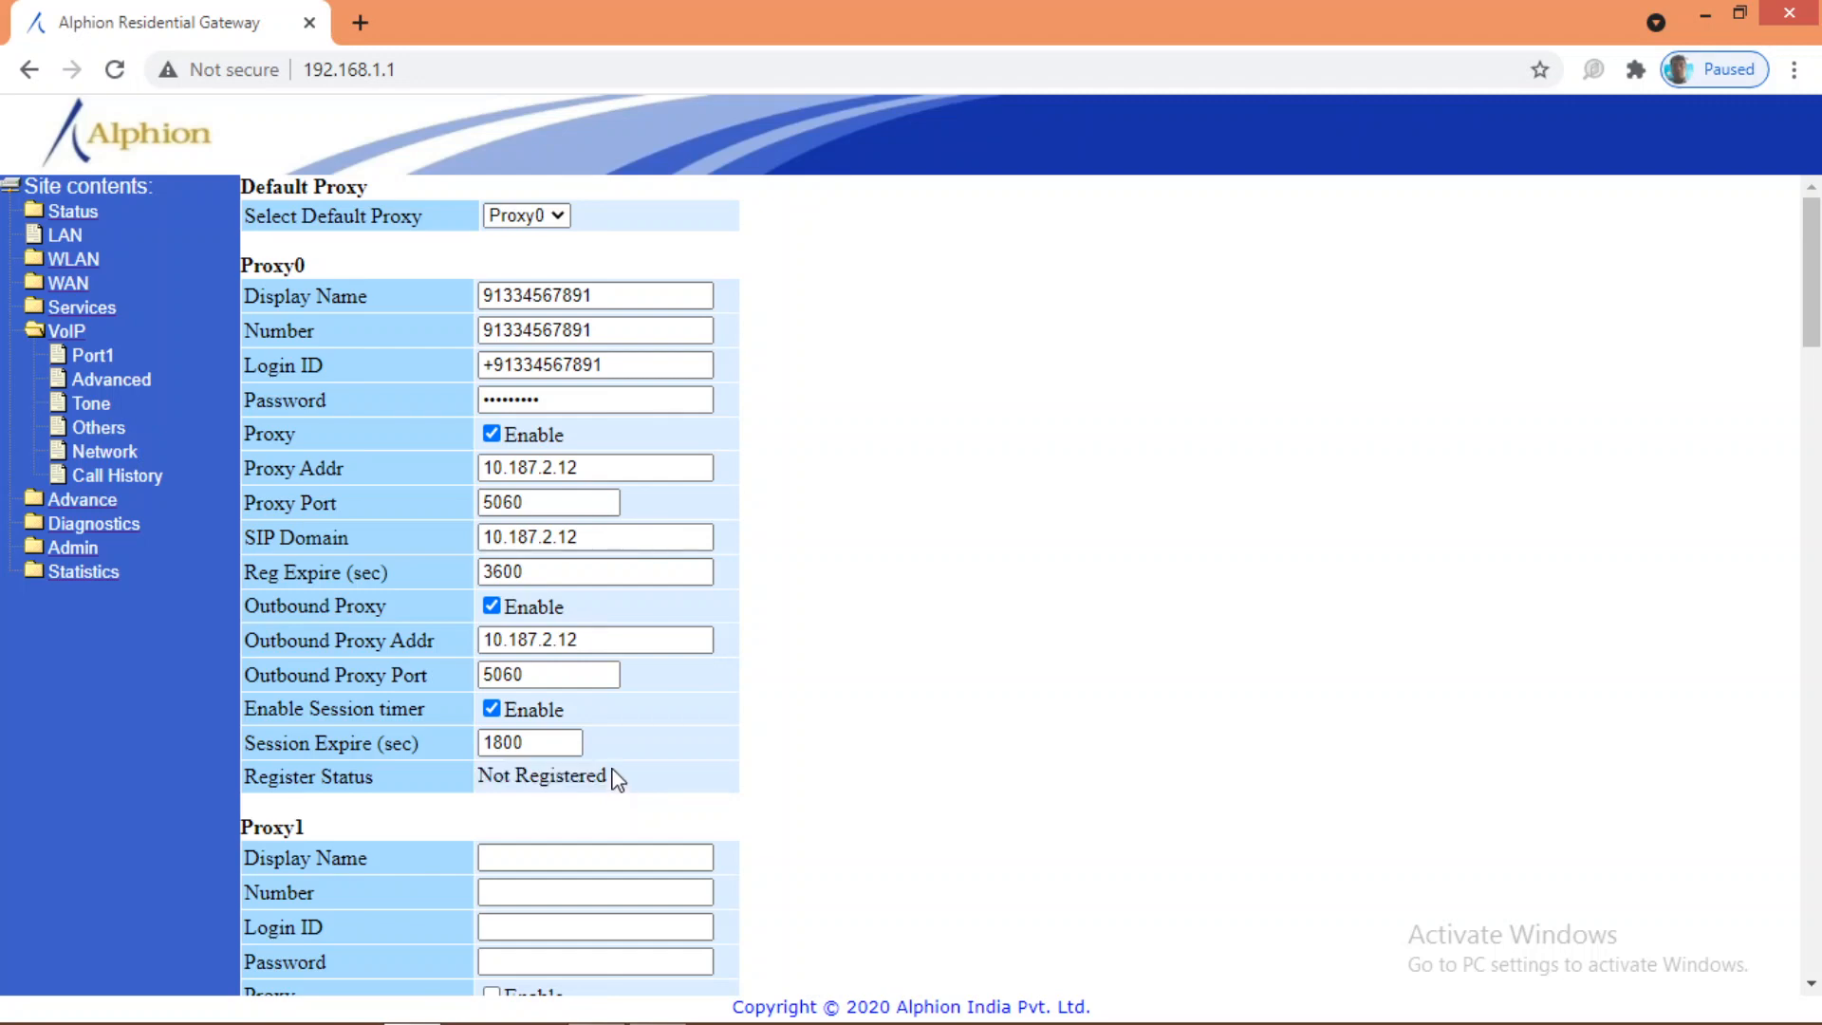
left_click_drag(611, 776, 480, 779)
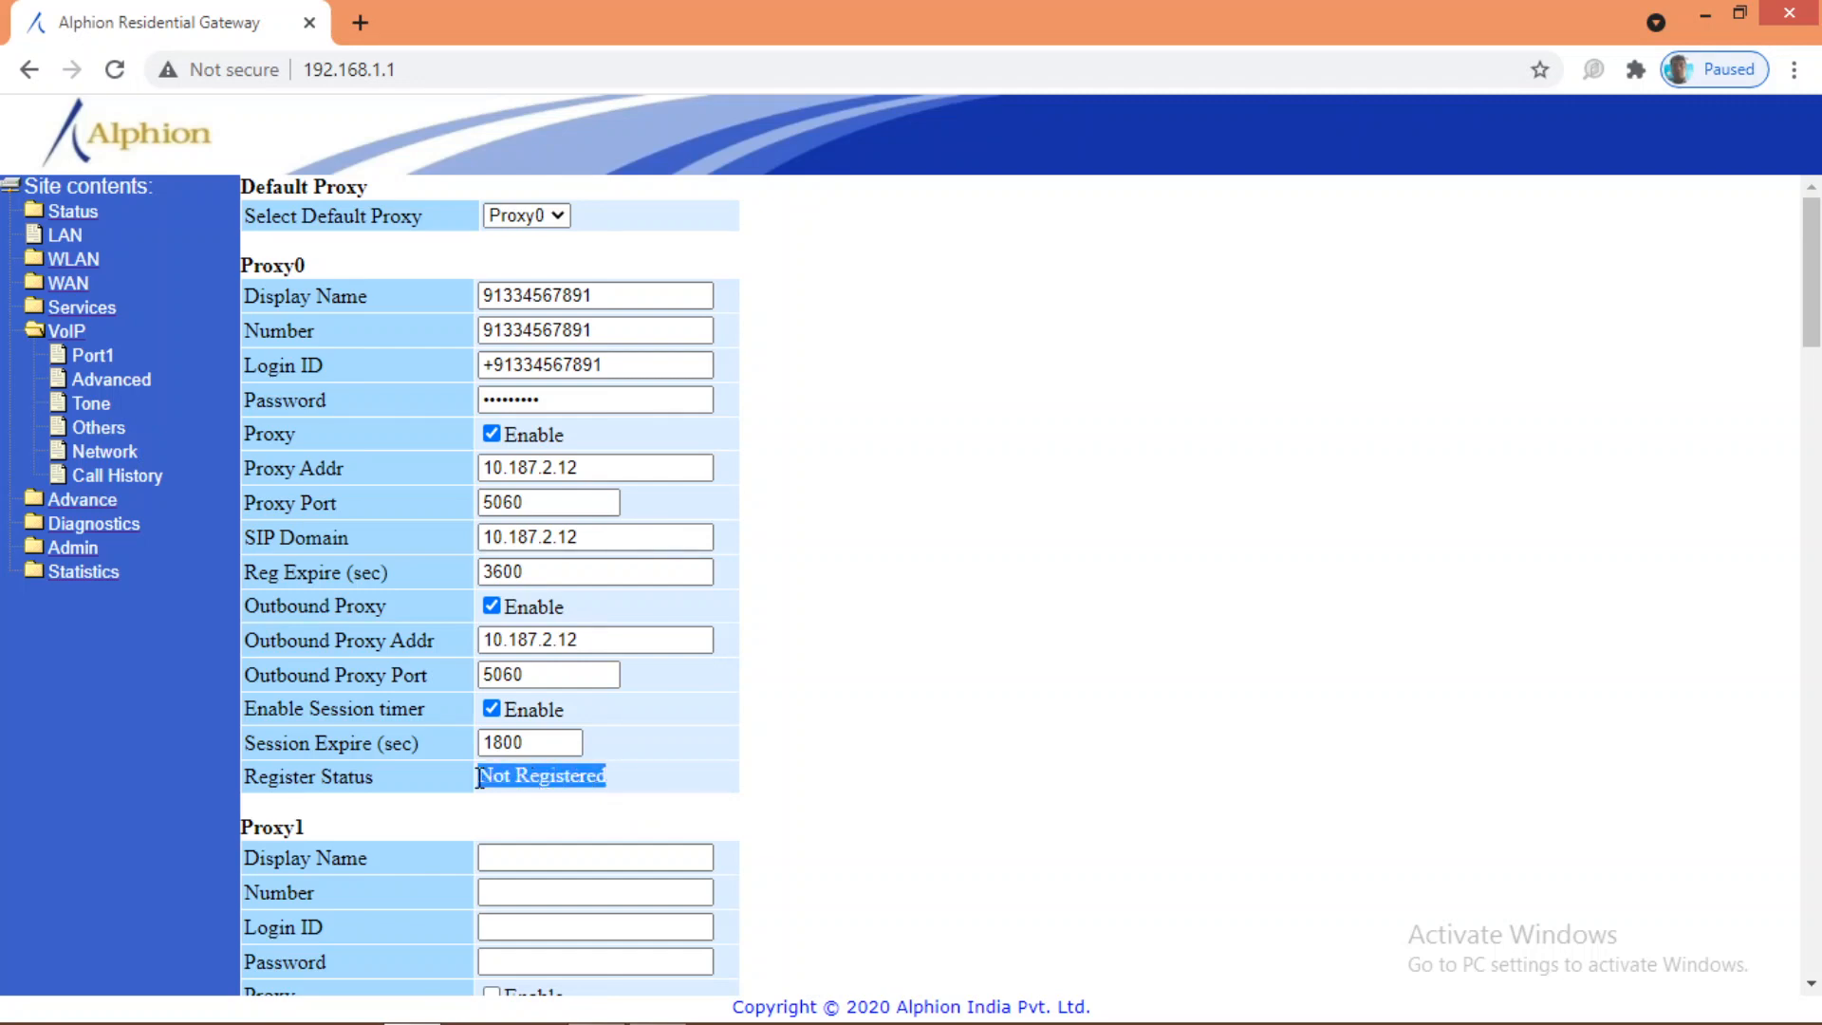
left_click(593, 775)
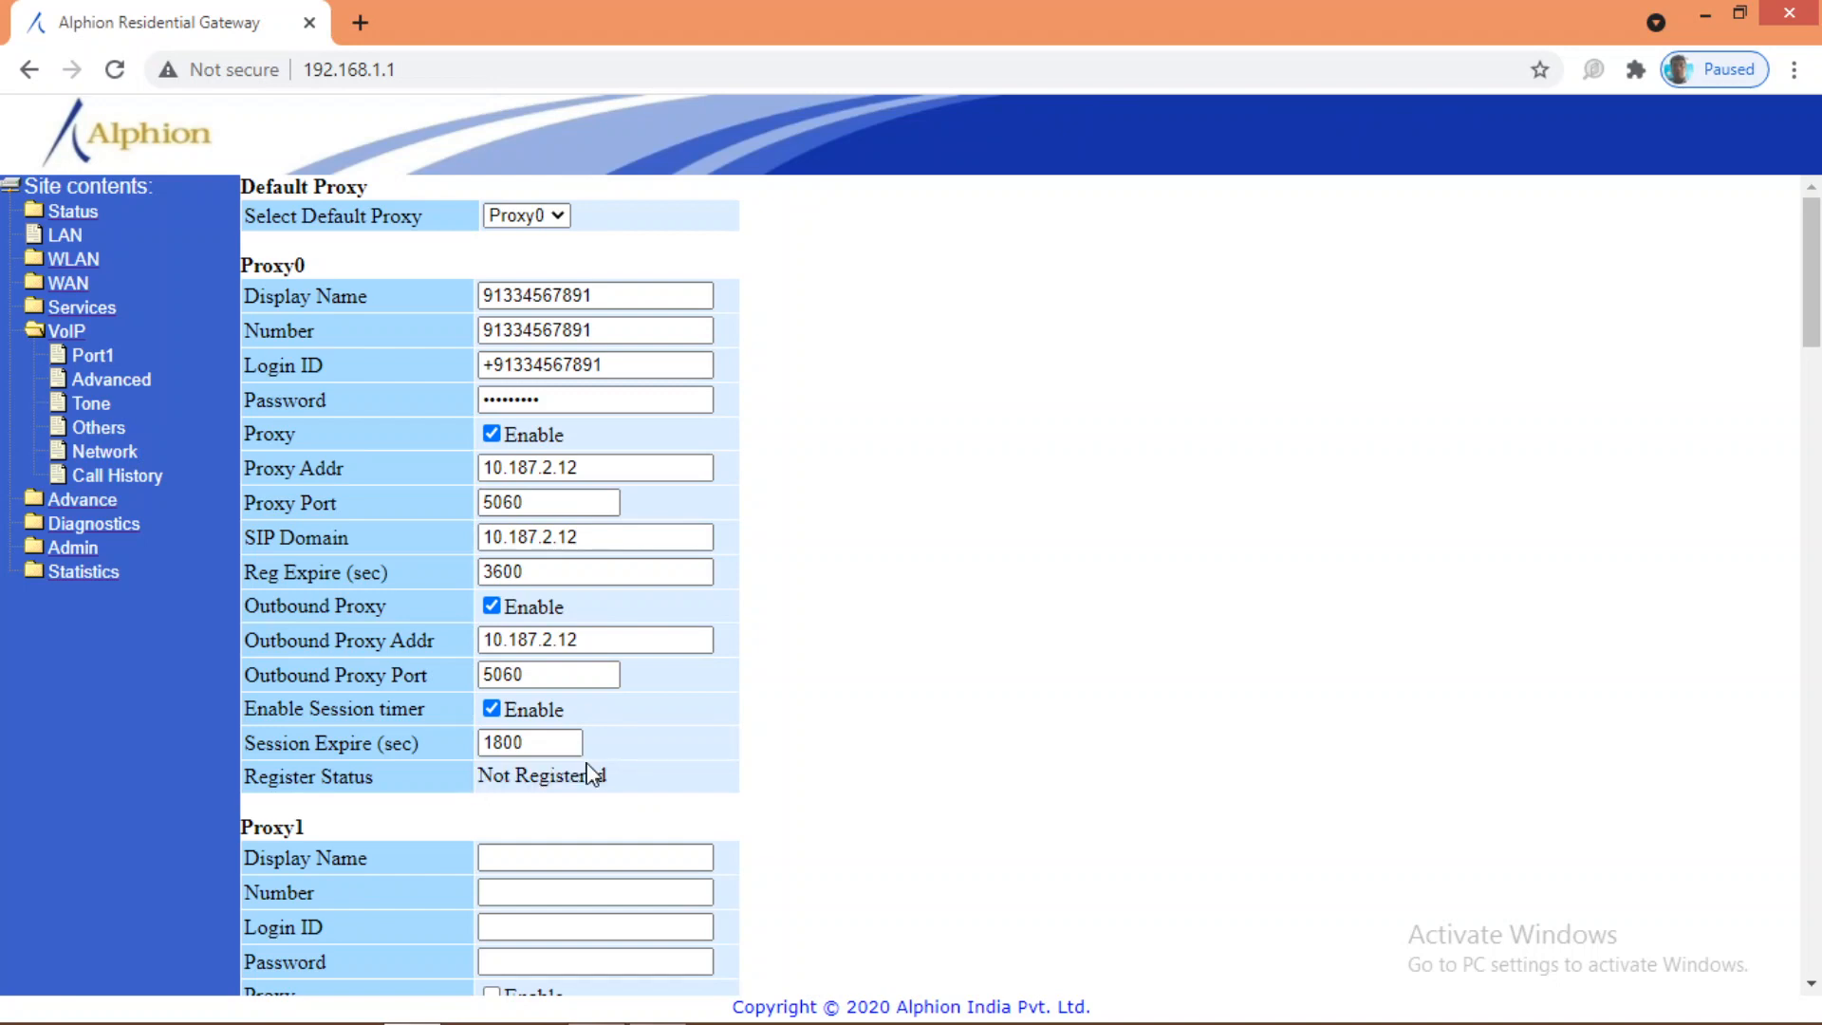